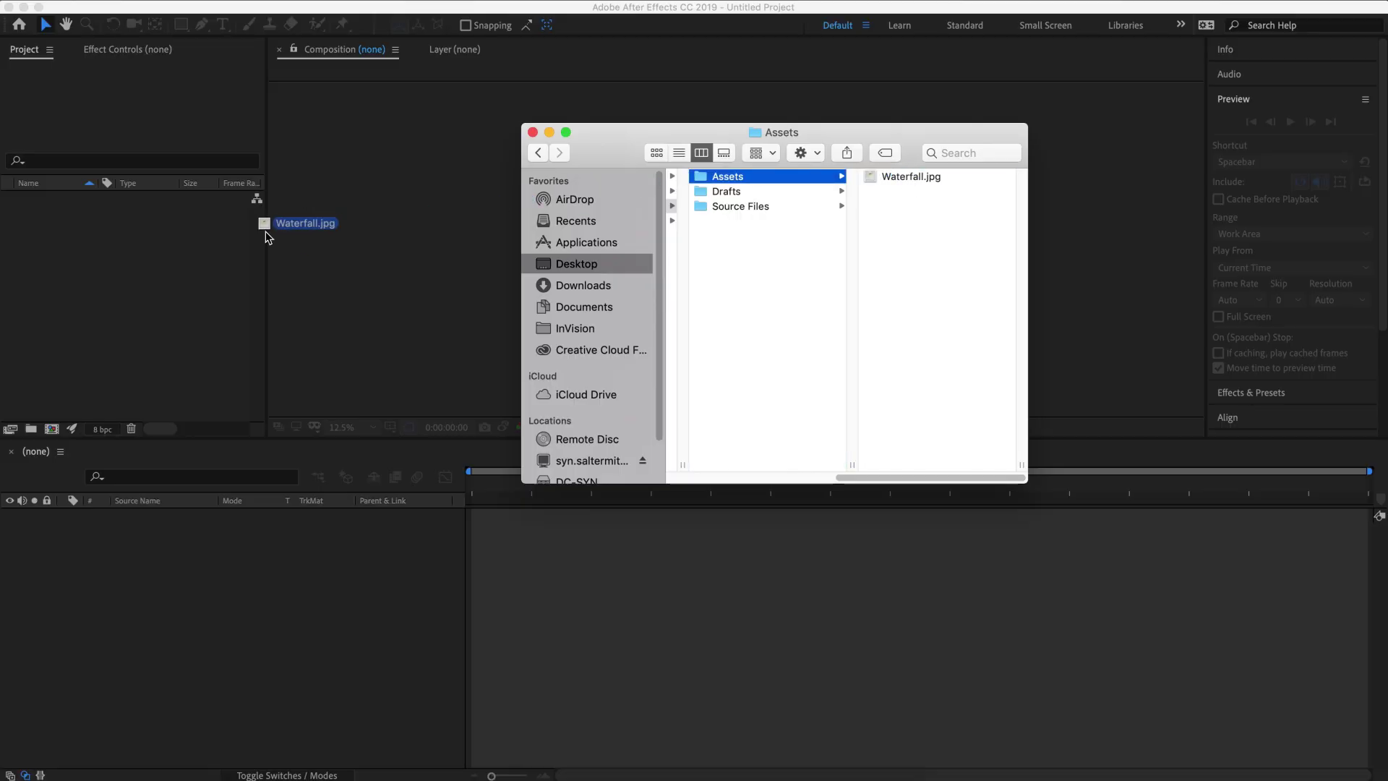
Import Waterfall.jpg into the project and create a new composition from it.
{"action": "key", "text": "Return"}
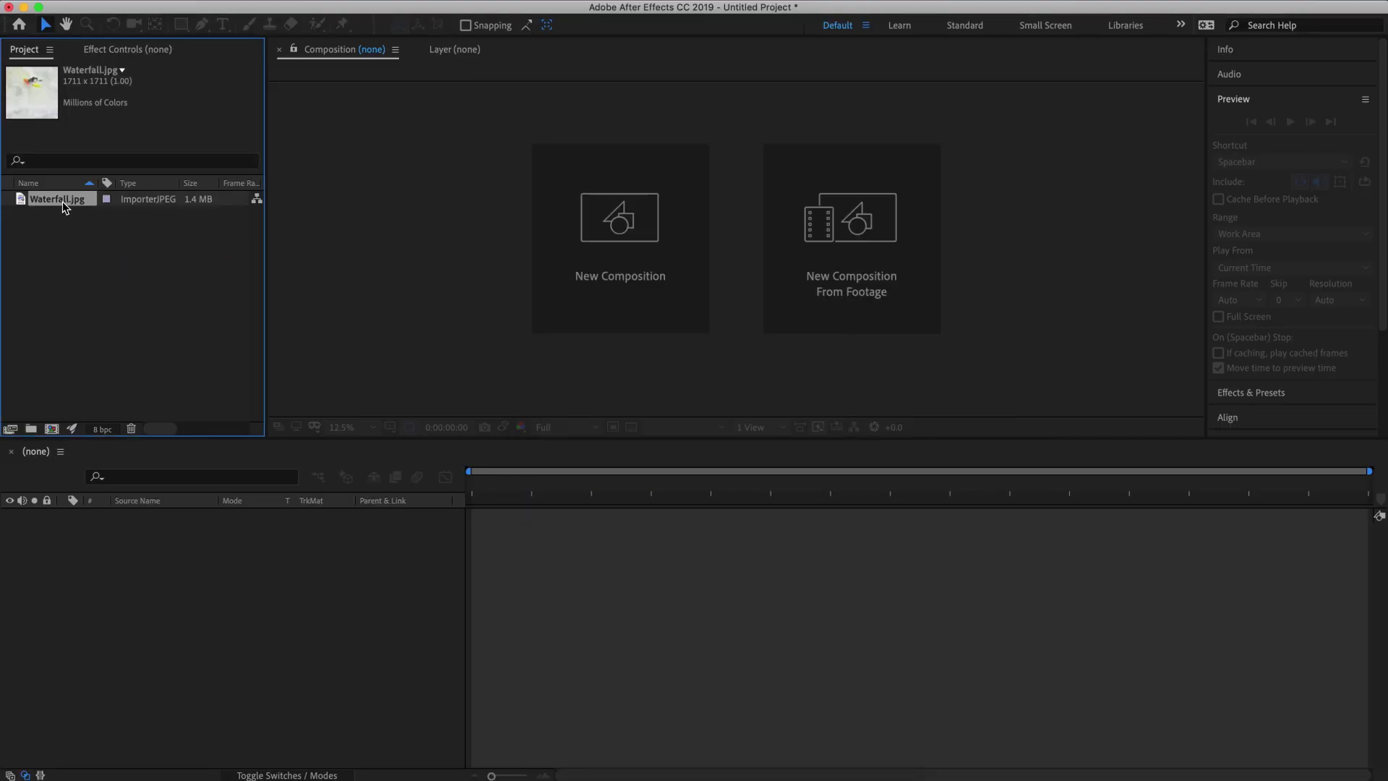
{"action": "left_click_drag", "start_coordinate": [63, 201], "coordinate": [69, 419]}
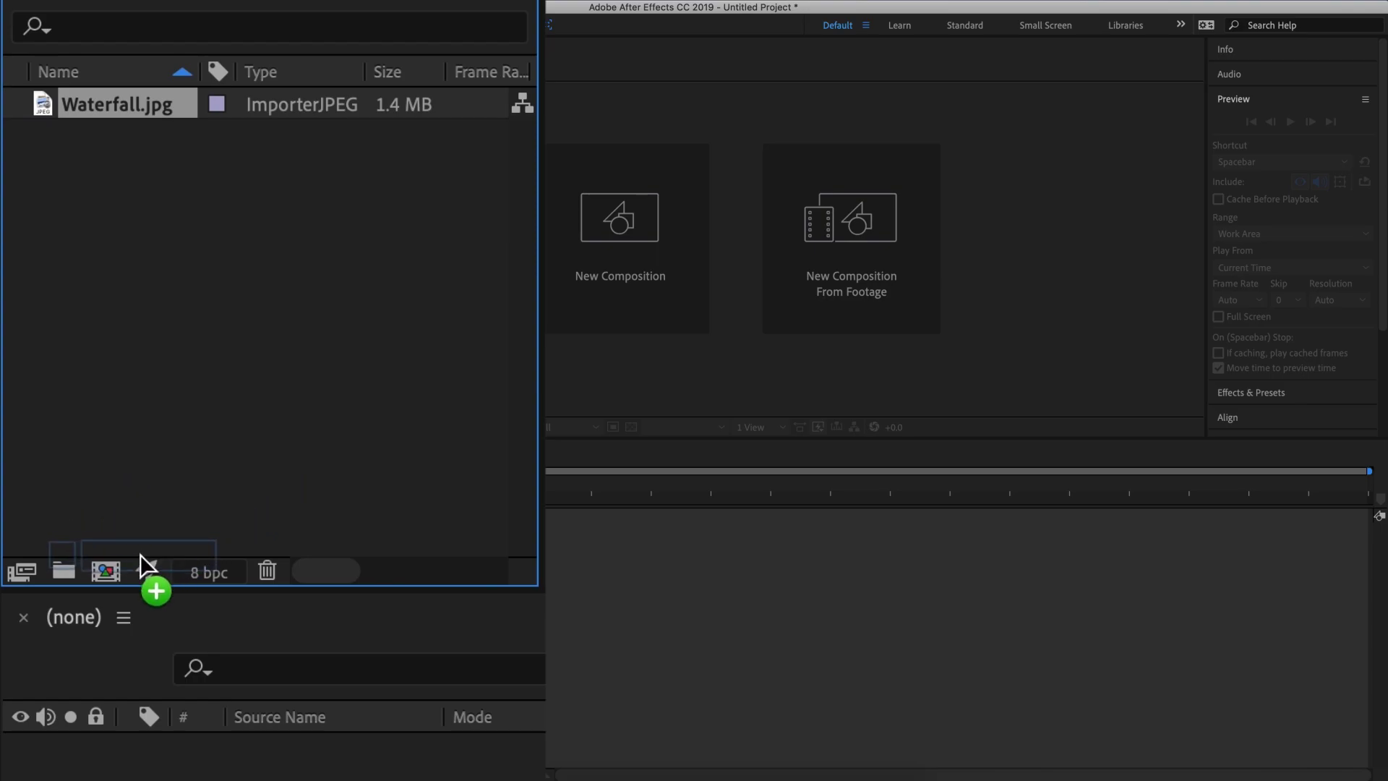
{"action": "left_click_drag", "start_coordinate": [141, 554], "coordinate": [121, 570]}
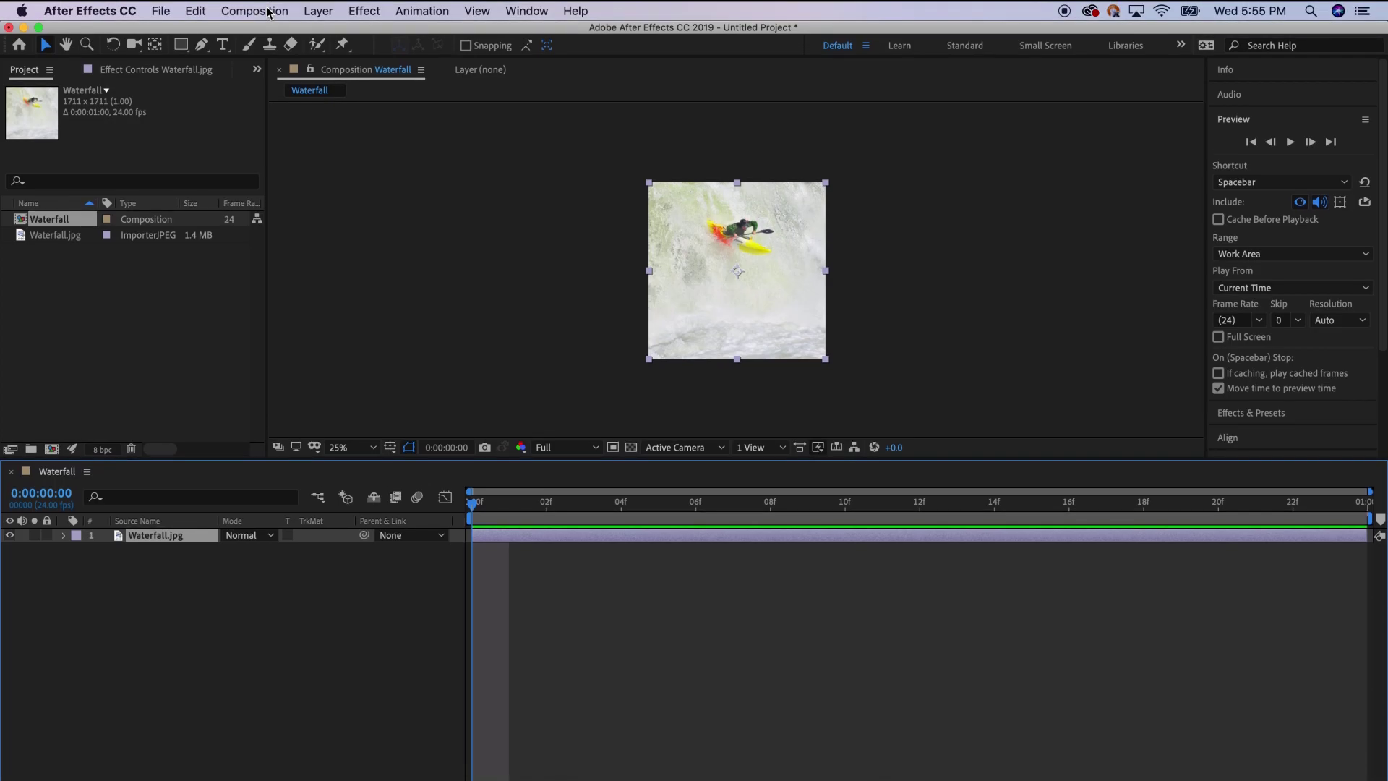
Set the Waterfall composition's duration to 5 seconds and fit the image to the viewer.
{"action": "left_click", "coordinate": [268, 13]}
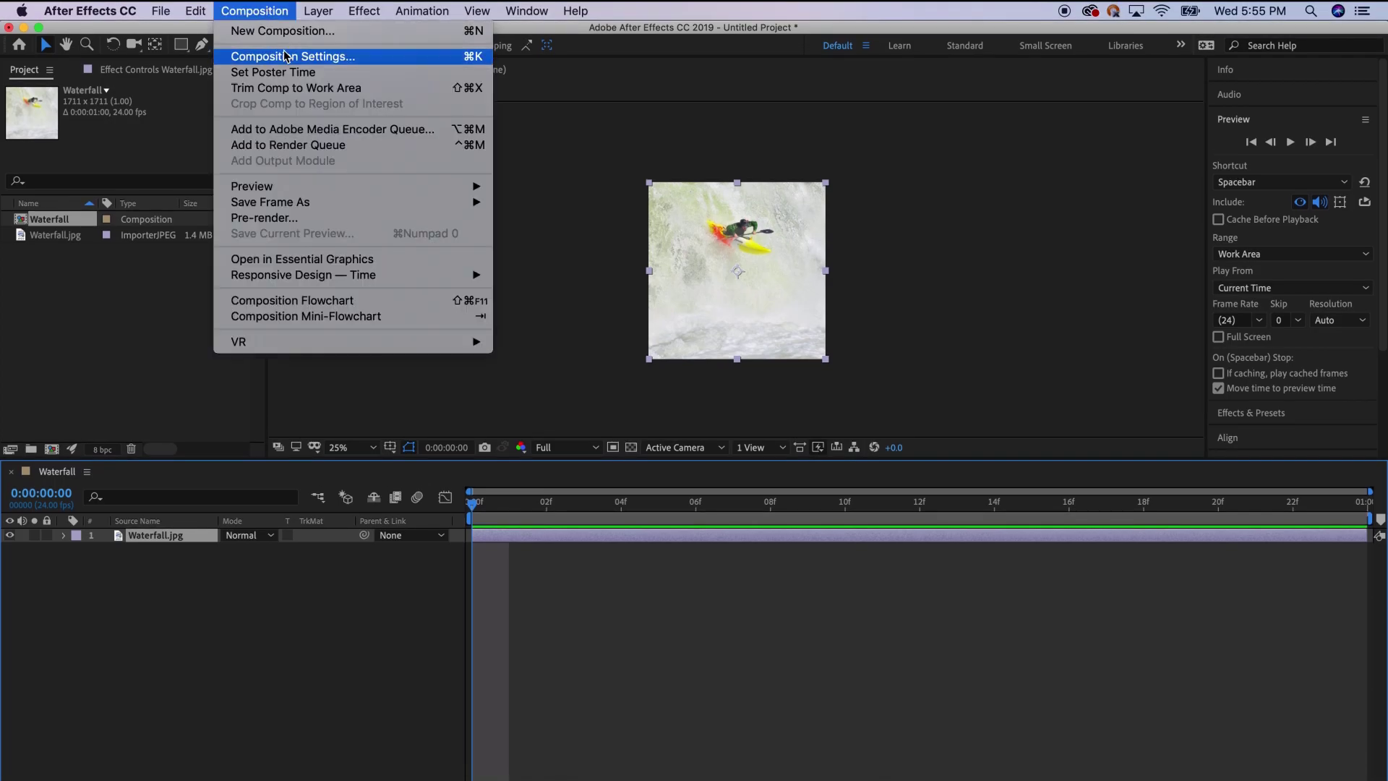
{"action": "left_click", "coordinate": [284, 54]}
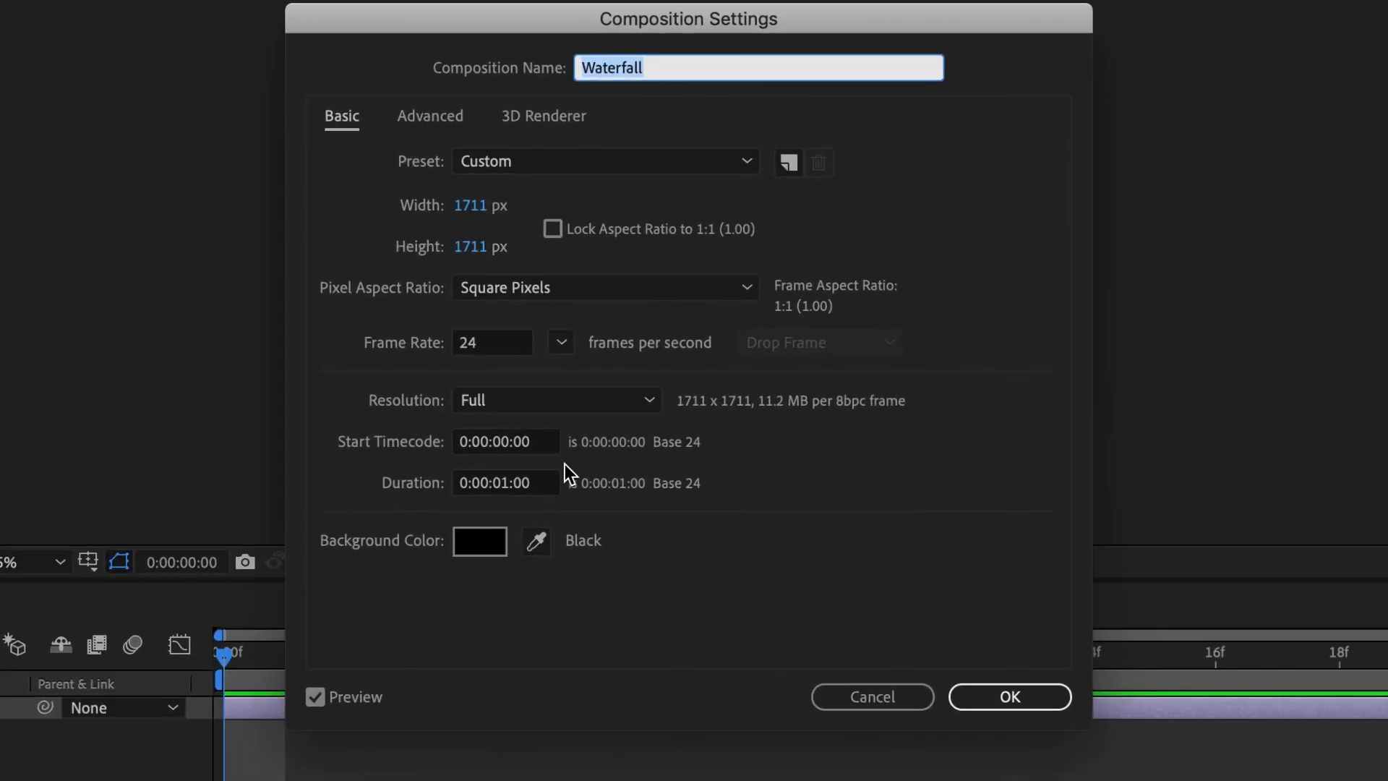
{"action": "left_click", "coordinate": [514, 485]}
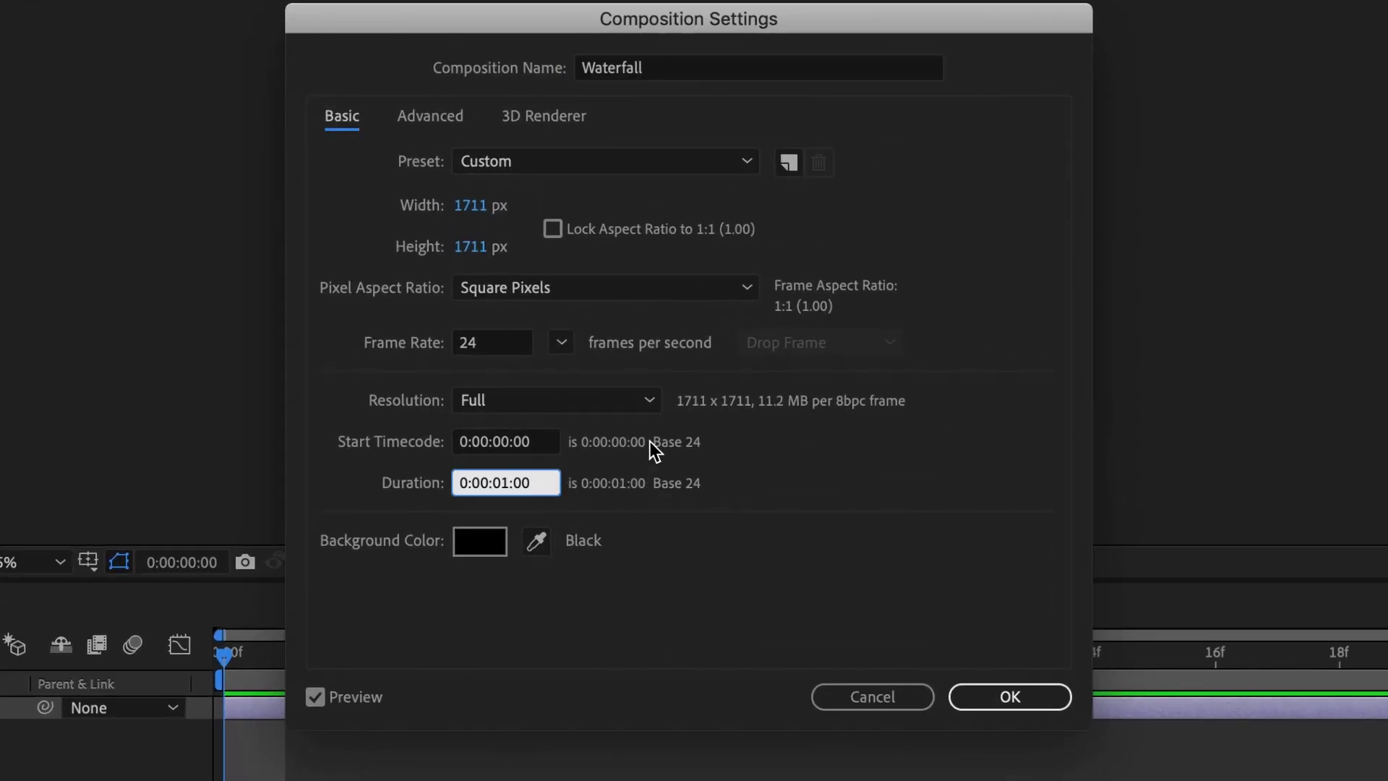
{"action": "key", "text": "Left"}
{"action": "key", "text": "Left"}
{"action": "left_click", "coordinate": [983, 698]}
{"action": "left_click", "coordinate": [48, 562]}
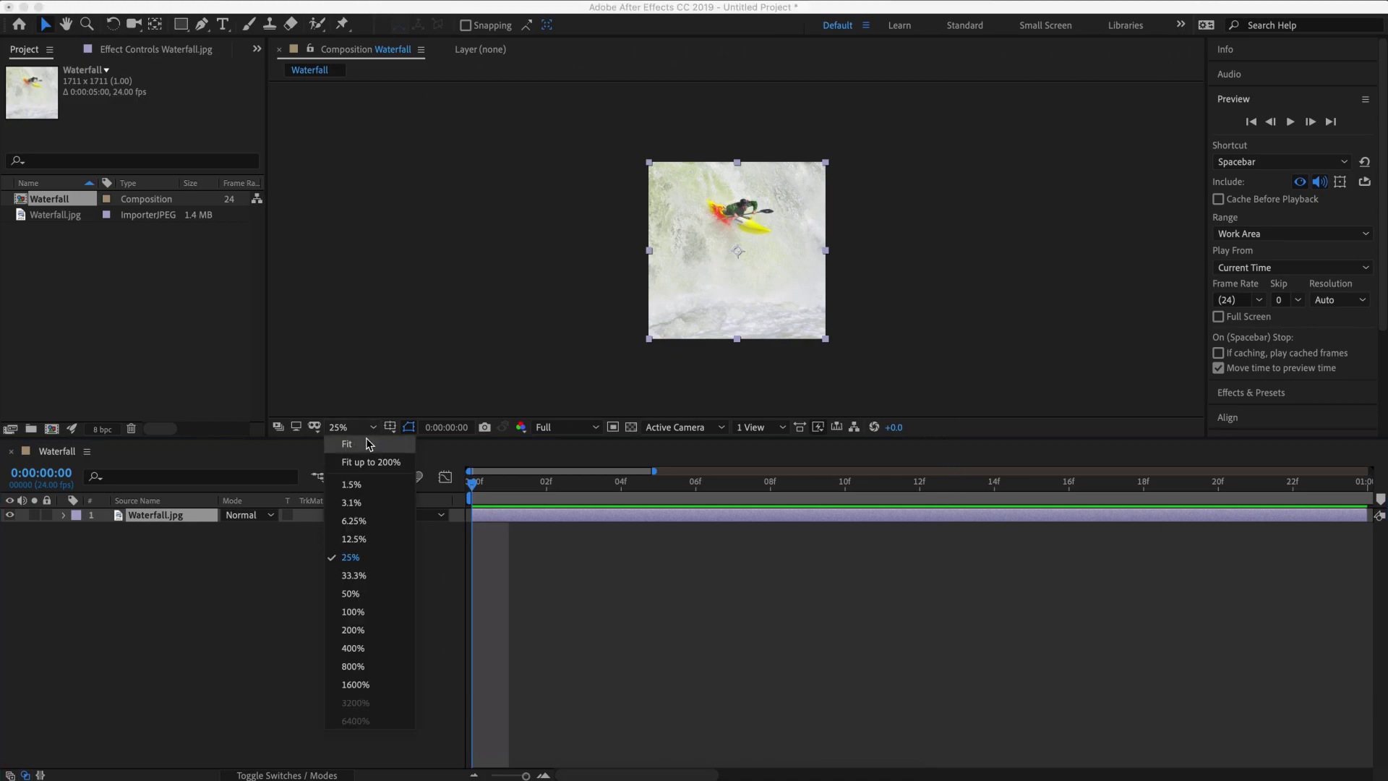
{"action": "left_click", "coordinate": [369, 444]}
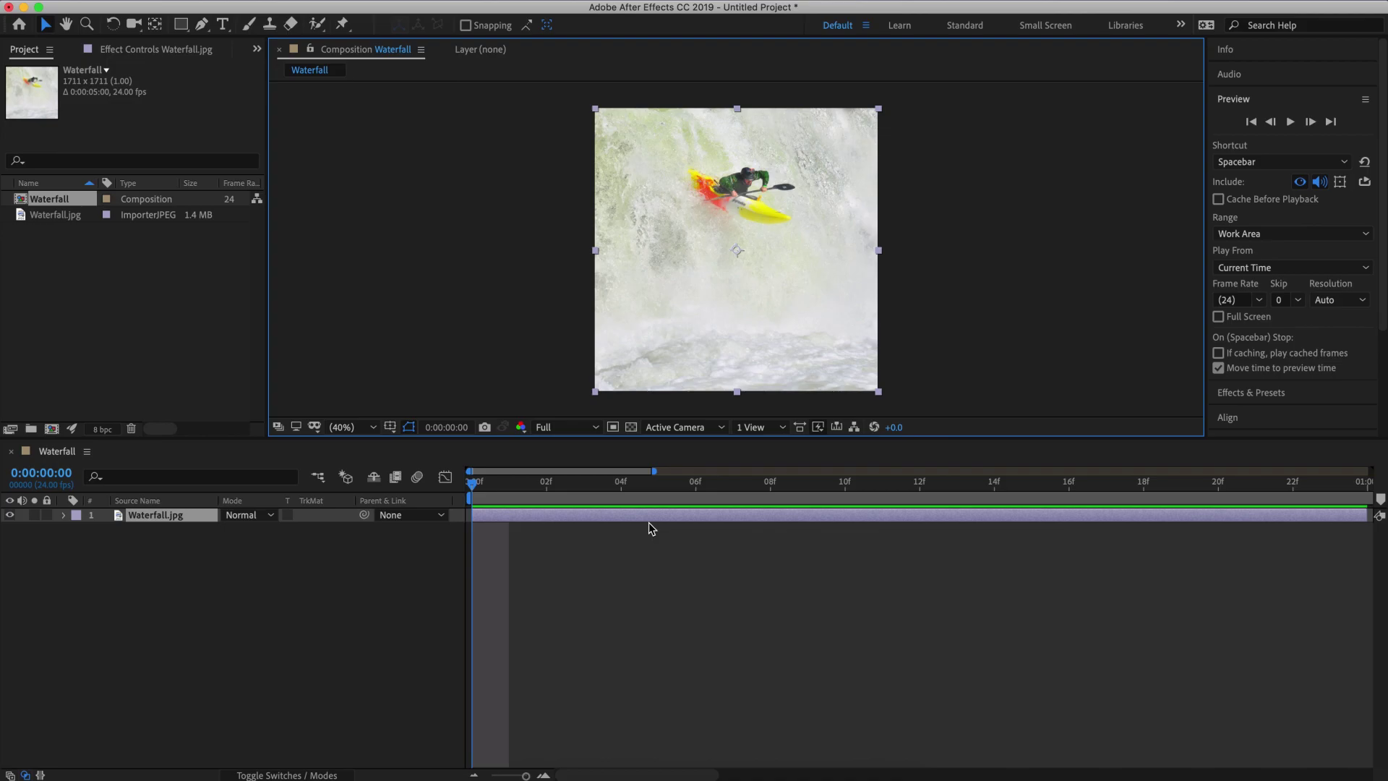
Duplicate the Waterfall.jpg layer and rename the upper copy background.
{"action": "left_click", "coordinate": [157, 520]}
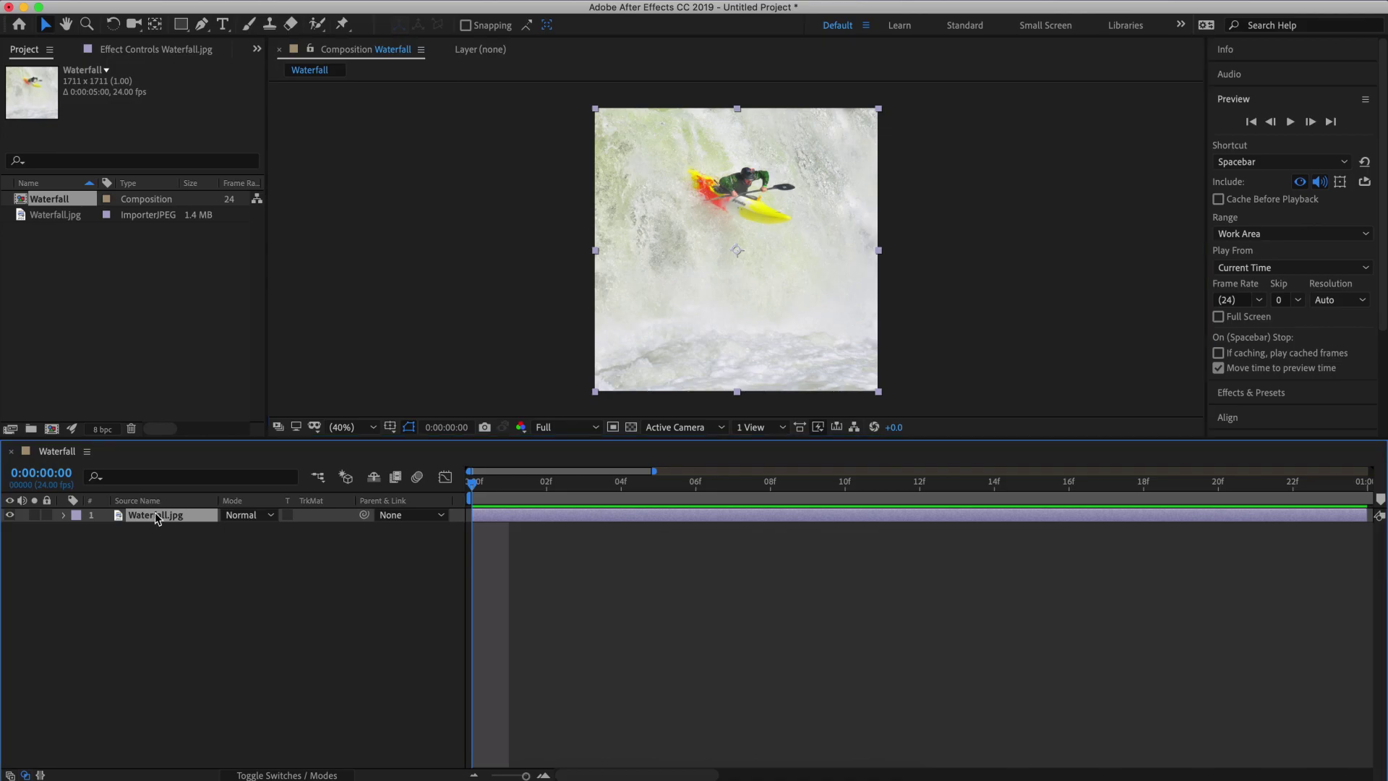
{"action": "key", "text": "super+d"}
{"action": "right_click", "coordinate": [155, 512]}
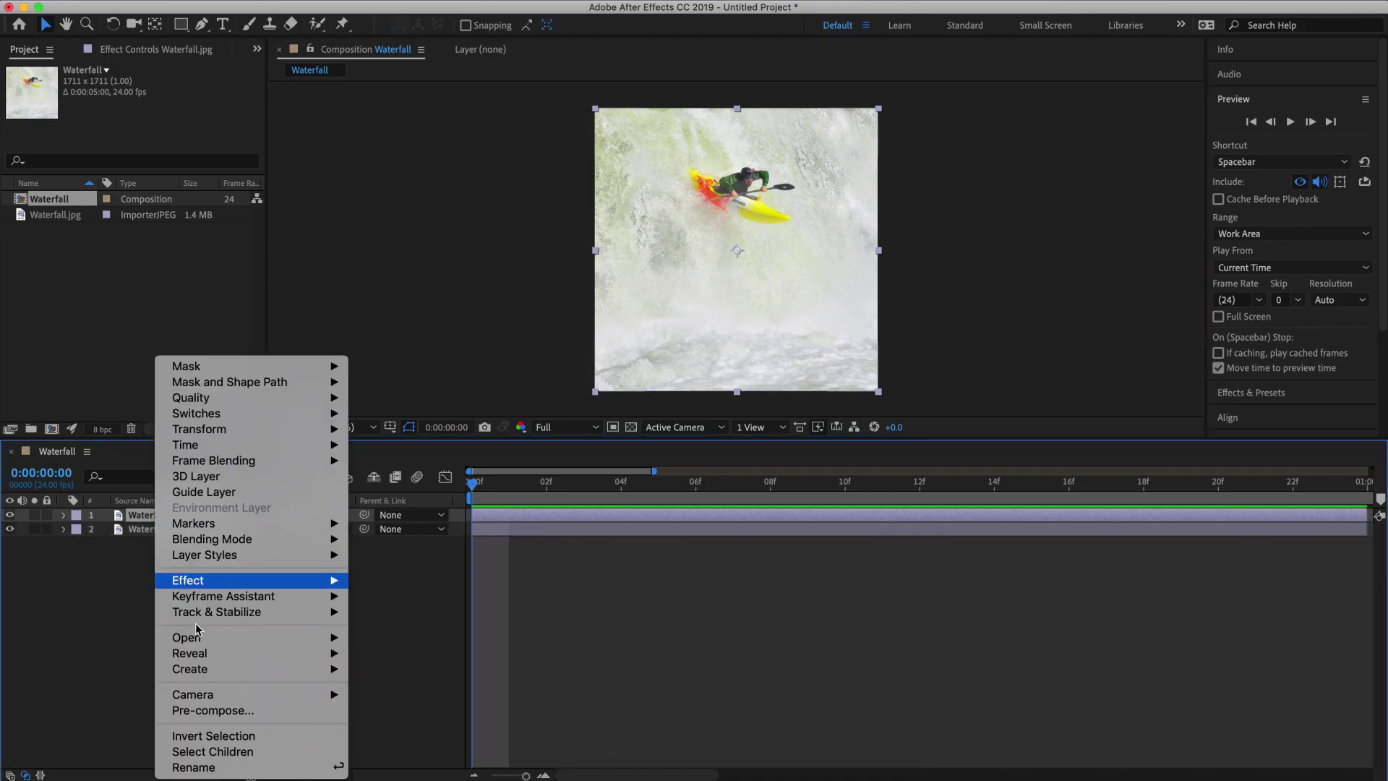
{"action": "left_click", "coordinate": [197, 761]}
{"action": "type", "text": "bb"}
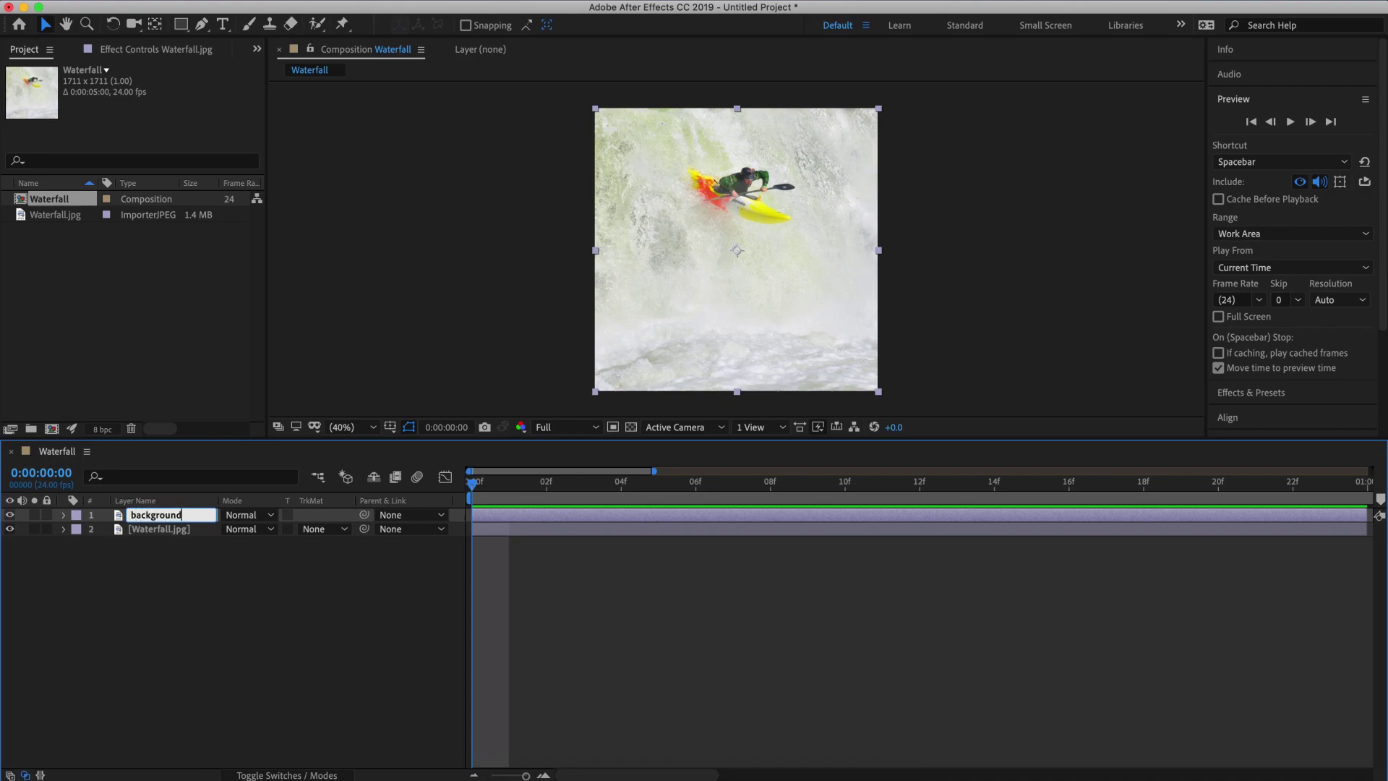
{"action": "key", "text": "Return"}
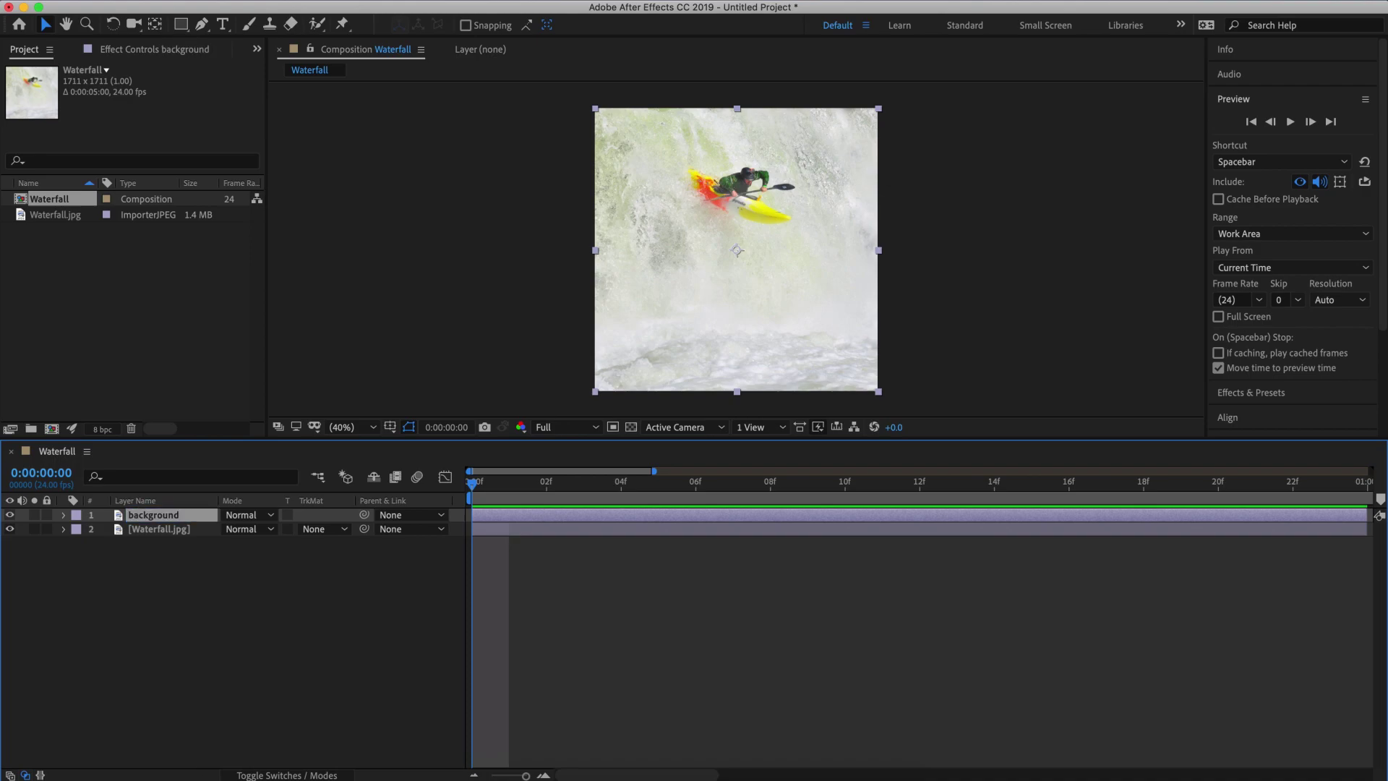
Open the background layer for painting and set up the Clone Stamp with a soft round brush about 96 px wide.
{"action": "double_click", "coordinate": [174, 516]}
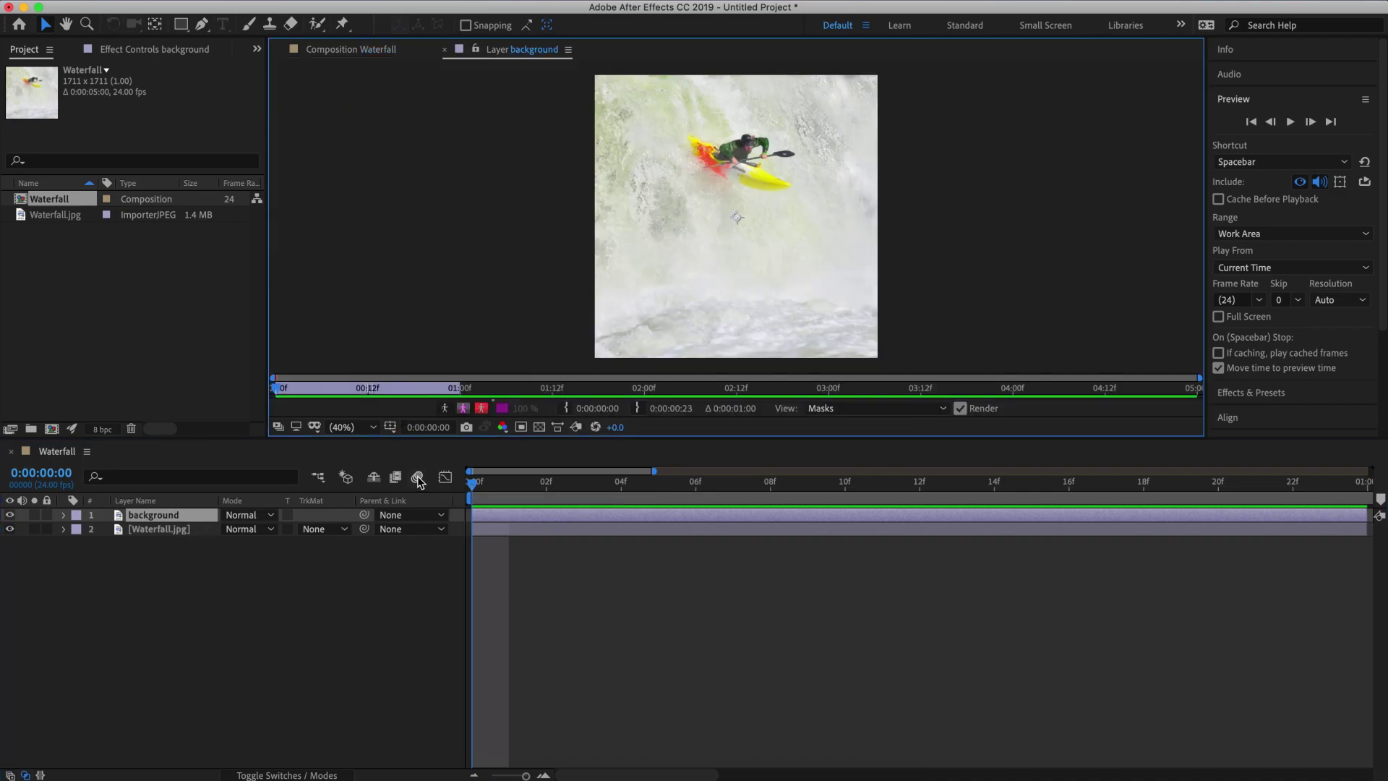
{"action": "left_click", "coordinate": [270, 25]}
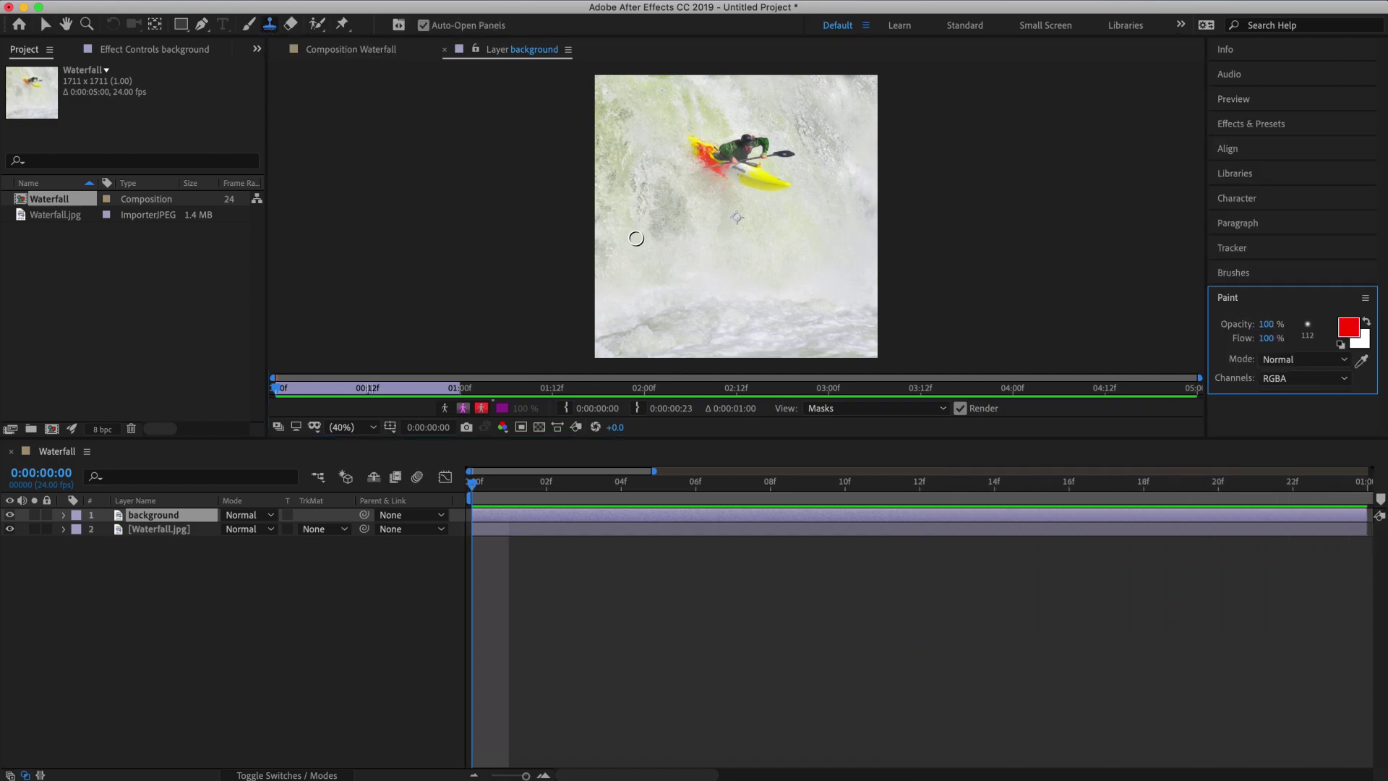
{"action": "left_click", "coordinate": [1251, 274]}
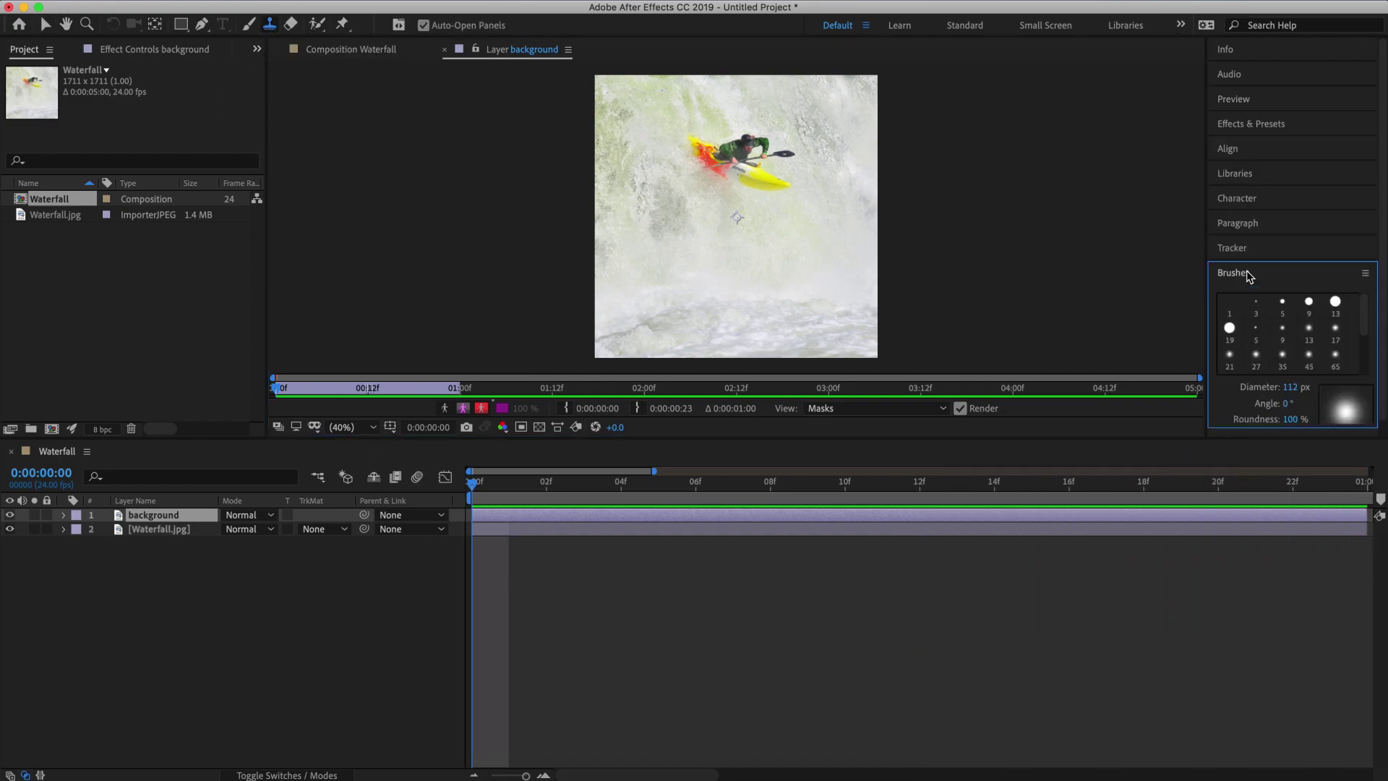
{"action": "left_click", "coordinate": [1281, 336]}
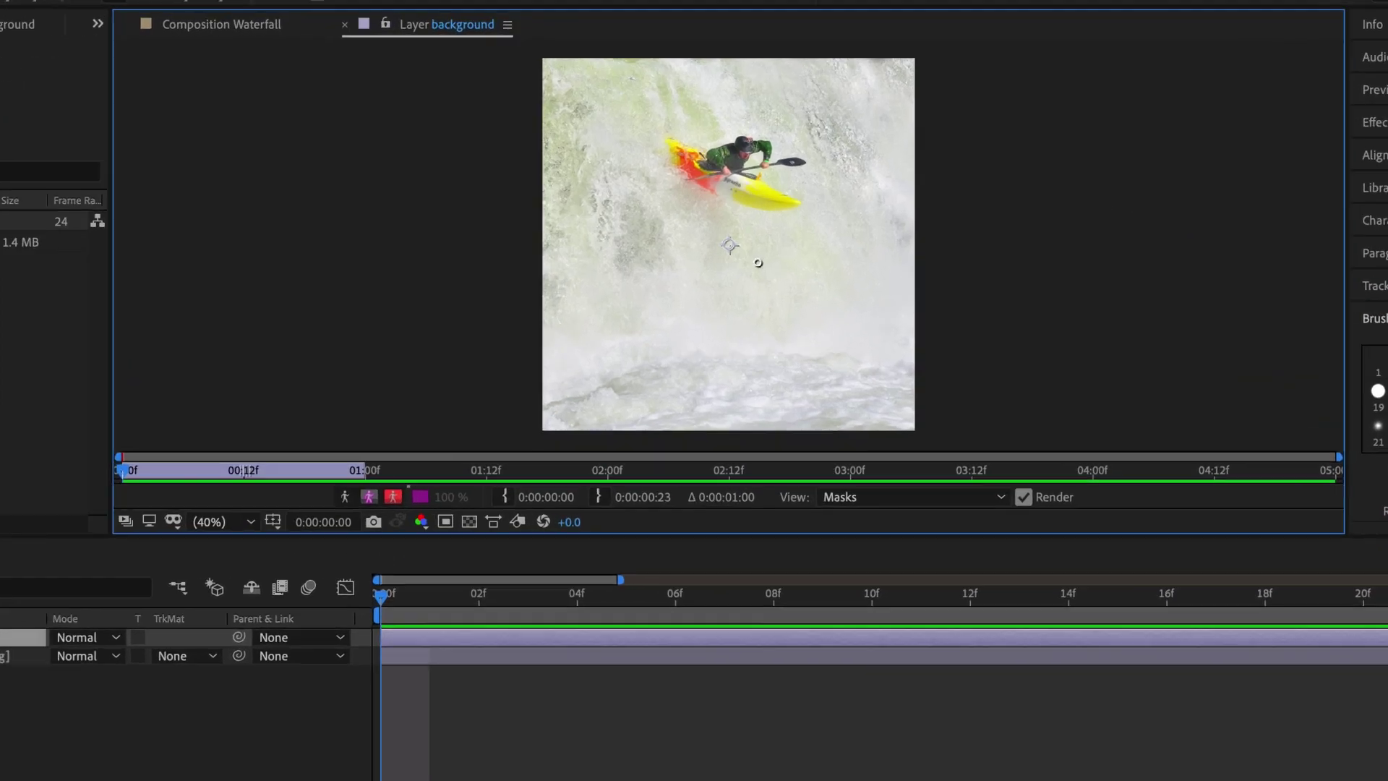
{"action": "left_click_drag", "start_coordinate": [759, 232], "coordinate": [775, 232]}
{"action": "left_click_drag", "start_coordinate": [750, 356], "coordinate": [805, 355]}
{"action": "scroll", "coordinate": [742, 172], "scroll_direction": "up", "scroll_amount": 3}
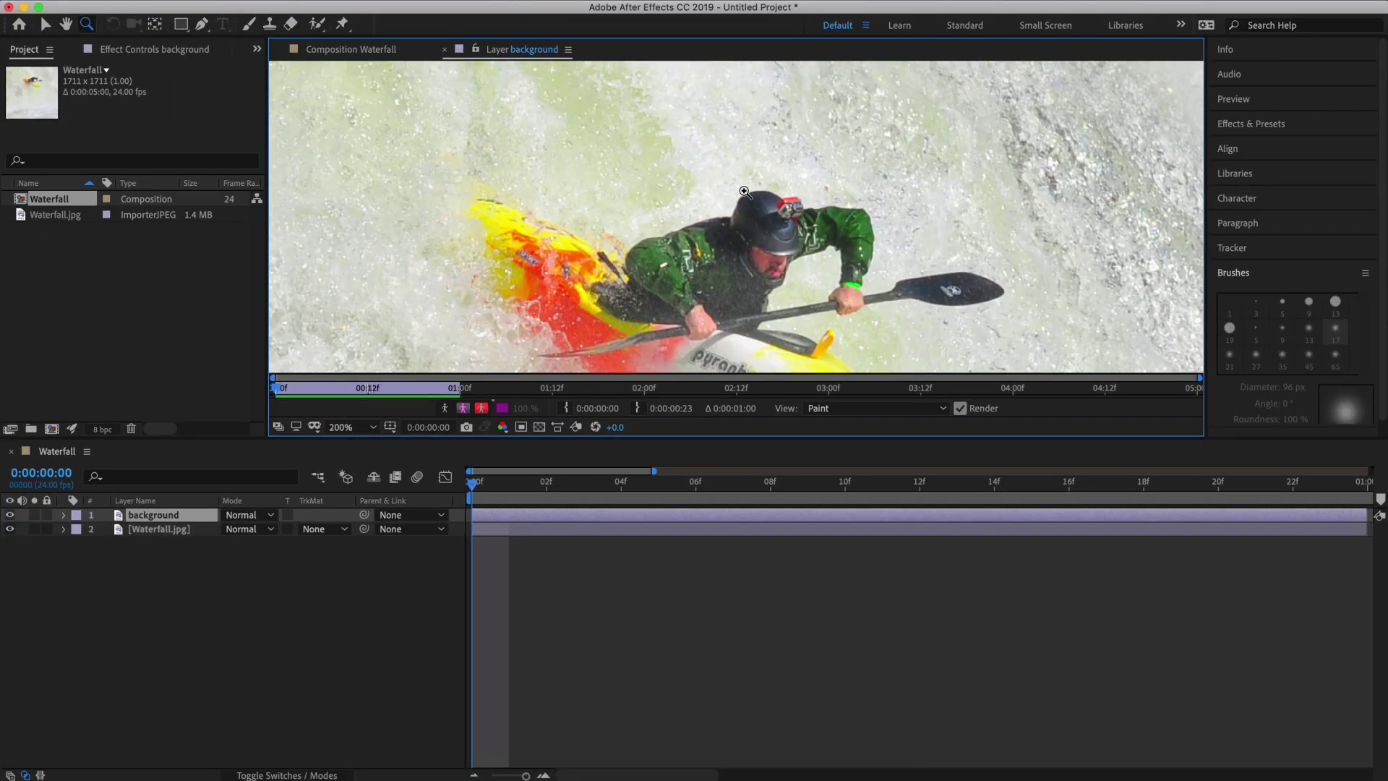
{"action": "left_click_drag", "start_coordinate": [745, 191], "coordinate": [735, 126]}
{"action": "scroll", "coordinate": [736, 128], "scroll_direction": "down", "scroll_amount": 1}
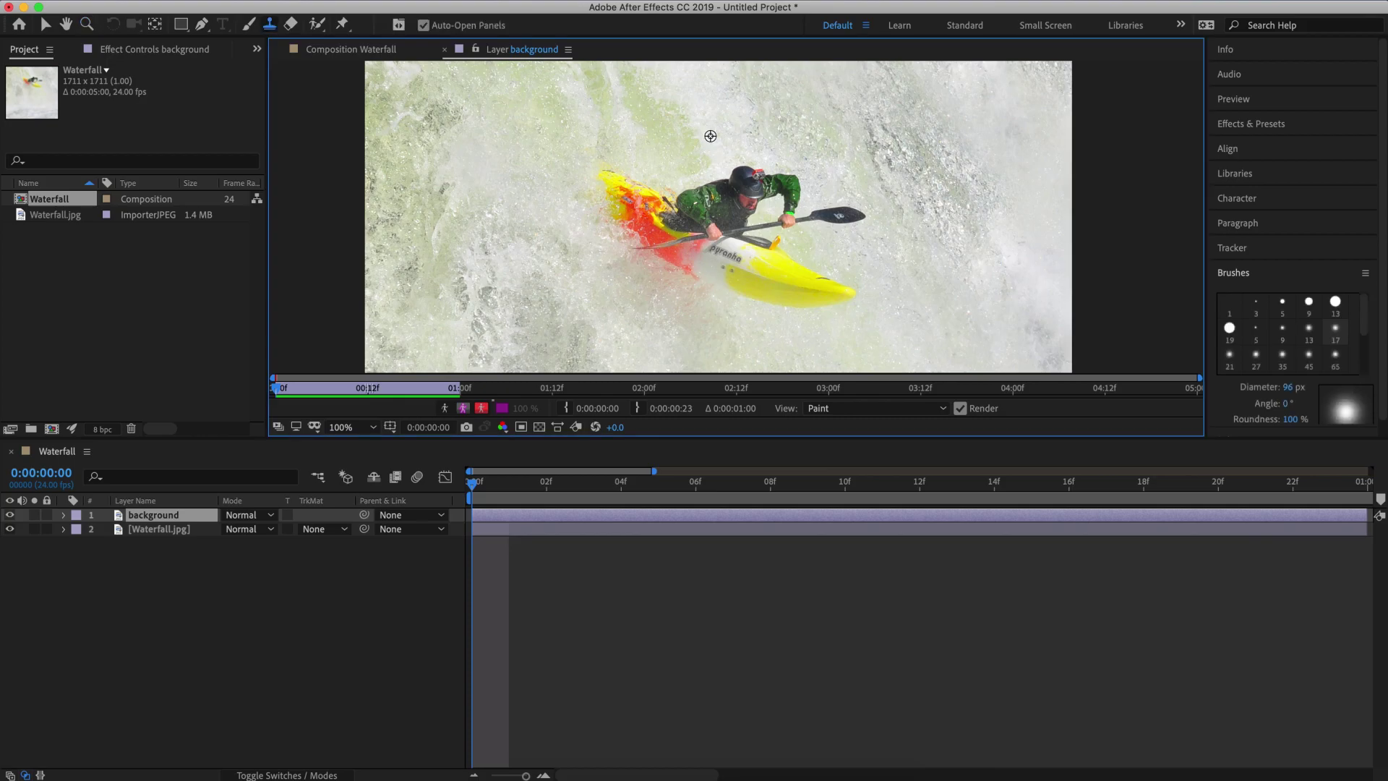
Clone sampled water texture over the kayaker, paddle and kayak until only the waterfall remains on the background layer.
{"action": "left_click", "coordinate": [709, 135], "text": "alt"}
{"action": "mouse_move", "coordinate": [729, 172]}
{"action": "left_mouse_down"}
{"action": "mouse_move", "coordinate": [792, 175]}
{"action": "mouse_move", "coordinate": [731, 180]}
{"action": "left_mouse_up"}
{"action": "left_click", "coordinate": [686, 165], "text": "alt"}
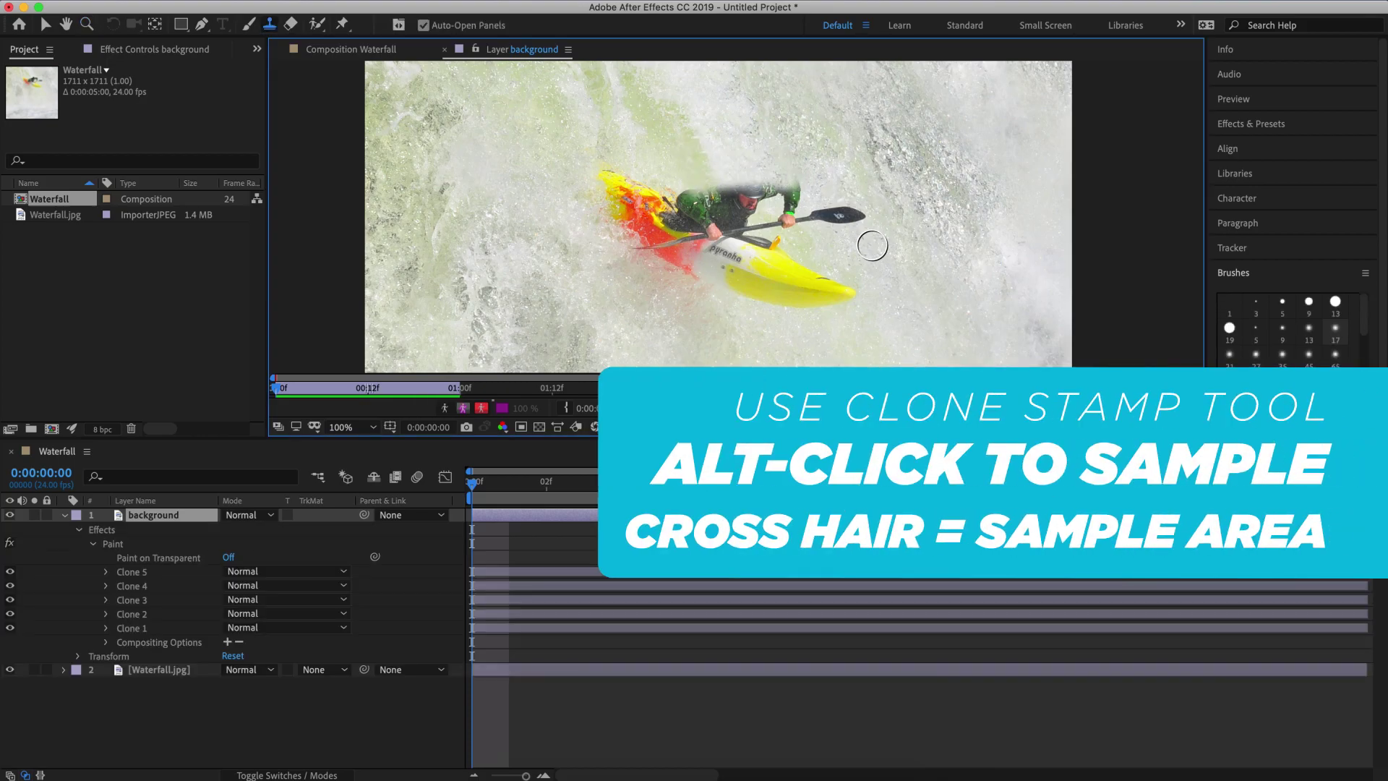
{"action": "key", "text": "super+z"}
{"action": "left_click_drag", "start_coordinate": [860, 215], "coordinate": [817, 216]}
{"action": "left_click_drag", "start_coordinate": [798, 185], "coordinate": [786, 209]}
{"action": "mouse_move", "coordinate": [780, 189]}
{"action": "left_mouse_down"}
{"action": "mouse_move", "coordinate": [775, 206]}
{"action": "mouse_move", "coordinate": [797, 218]}
{"action": "left_mouse_up"}
{"action": "mouse_move", "coordinate": [836, 336]}
{"action": "left_mouse_down"}
{"action": "mouse_move", "coordinate": [846, 217]}
{"action": "mouse_move", "coordinate": [765, 180]}
{"action": "mouse_move", "coordinate": [651, 171]}
{"action": "left_mouse_up"}
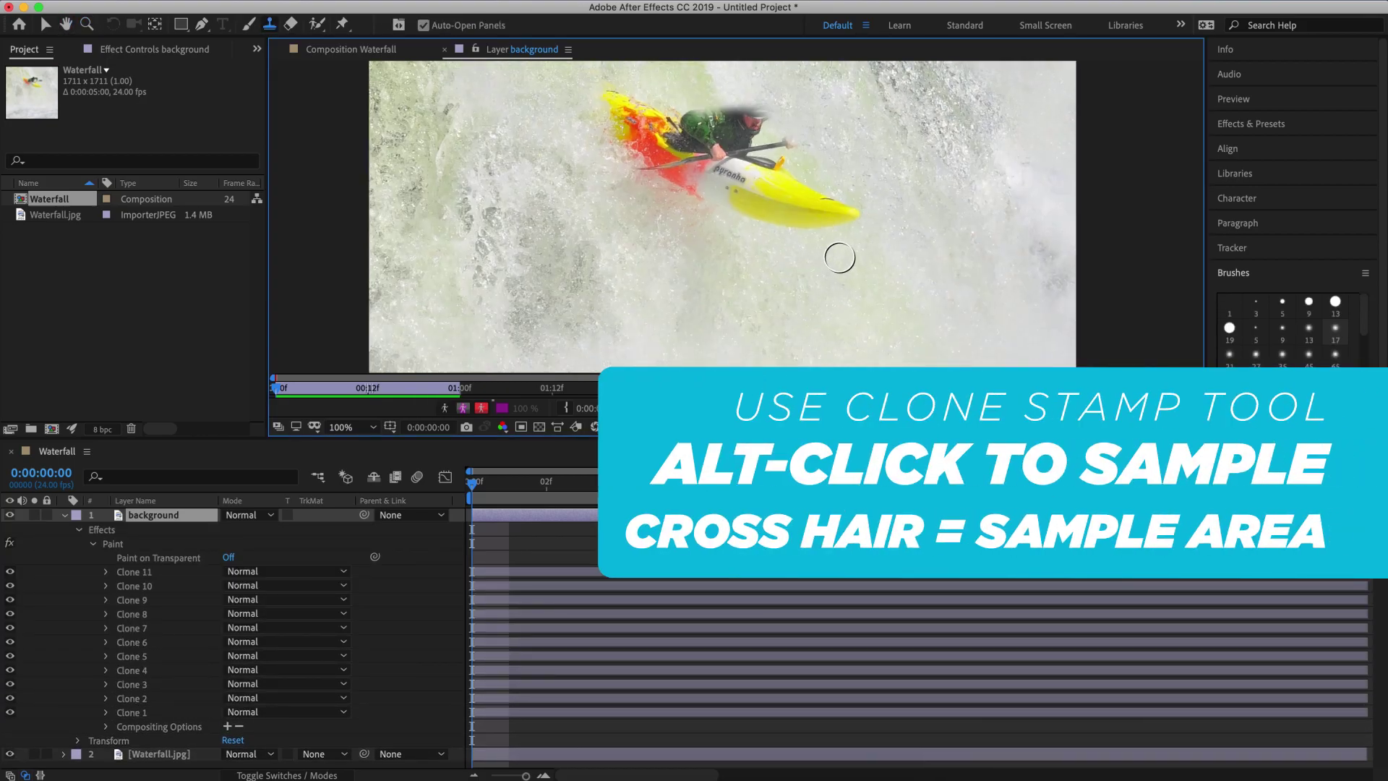
{"action": "mouse_move", "coordinate": [647, 174]}
{"action": "left_mouse_down"}
{"action": "mouse_move", "coordinate": [638, 165]}
{"action": "mouse_move", "coordinate": [771, 149]}
{"action": "mouse_move", "coordinate": [861, 199]}
{"action": "left_mouse_up"}
{"action": "left_click", "coordinate": [713, 232], "text": "alt"}
{"action": "left_click", "coordinate": [768, 159], "text": "alt"}
{"action": "left_click_drag", "start_coordinate": [776, 194], "coordinate": [851, 211]}
{"action": "mouse_move", "coordinate": [859, 218]}
{"action": "left_mouse_down"}
{"action": "mouse_move", "coordinate": [849, 274]}
{"action": "mouse_move", "coordinate": [877, 277]}
{"action": "mouse_move", "coordinate": [813, 213]}
{"action": "mouse_move", "coordinate": [805, 313]}
{"action": "mouse_move", "coordinate": [729, 244]}
{"action": "mouse_move", "coordinate": [781, 216]}
{"action": "mouse_move", "coordinate": [746, 246]}
{"action": "mouse_move", "coordinate": [727, 182]}
{"action": "mouse_move", "coordinate": [716, 223]}
{"action": "left_mouse_up"}
{"action": "left_click_drag", "start_coordinate": [870, 321], "coordinate": [870, 259]}
{"action": "left_click_drag", "start_coordinate": [759, 245], "coordinate": [767, 250]}
{"action": "key", "text": "comma"}
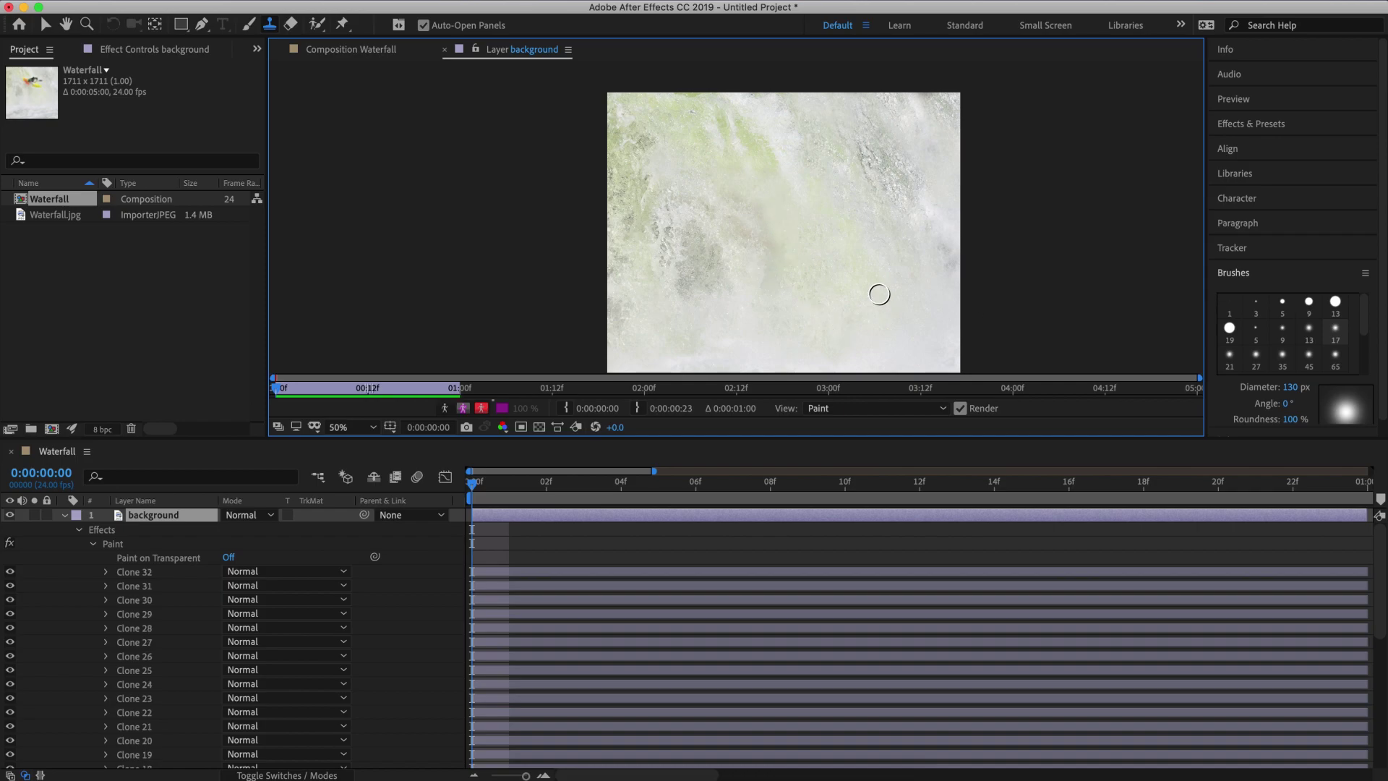
{"action": "key", "text": "period"}
{"action": "left_click_drag", "start_coordinate": [741, 254], "coordinate": [806, 285]}
{"action": "key", "text": "shift+slash"}
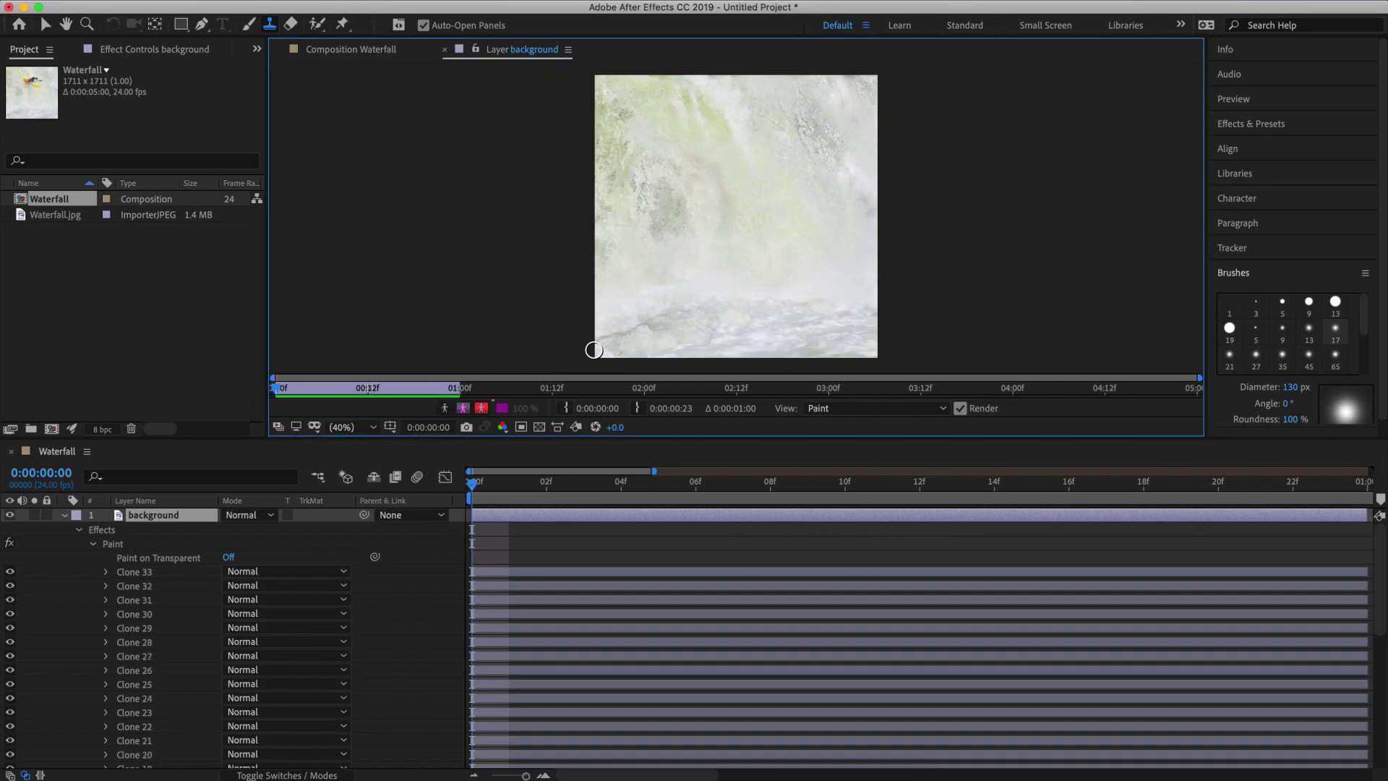
Return to the Waterfall composition, rename the original Waterfall.jpg layer kayaker and move it above the background layer.
{"action": "left_click", "coordinate": [351, 50]}
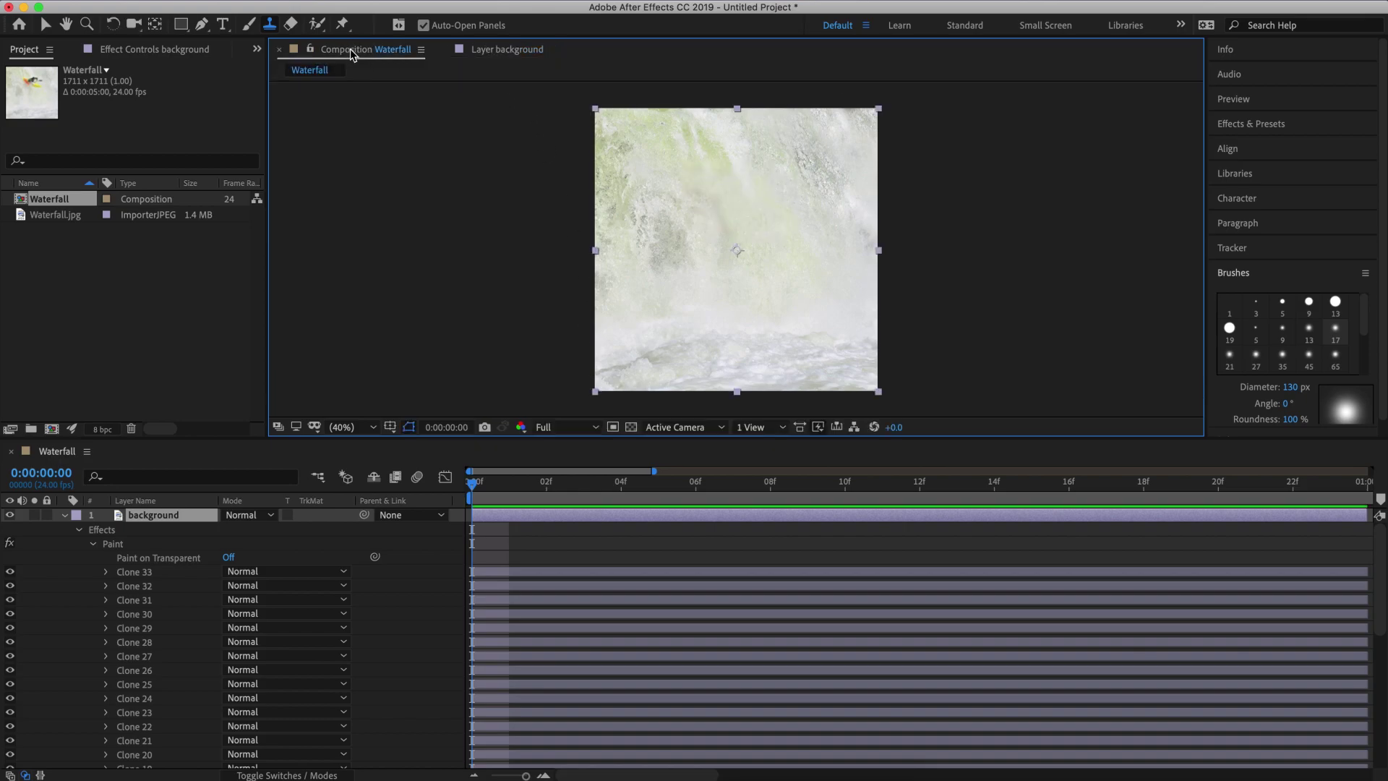
{"action": "left_click", "coordinate": [65, 515]}
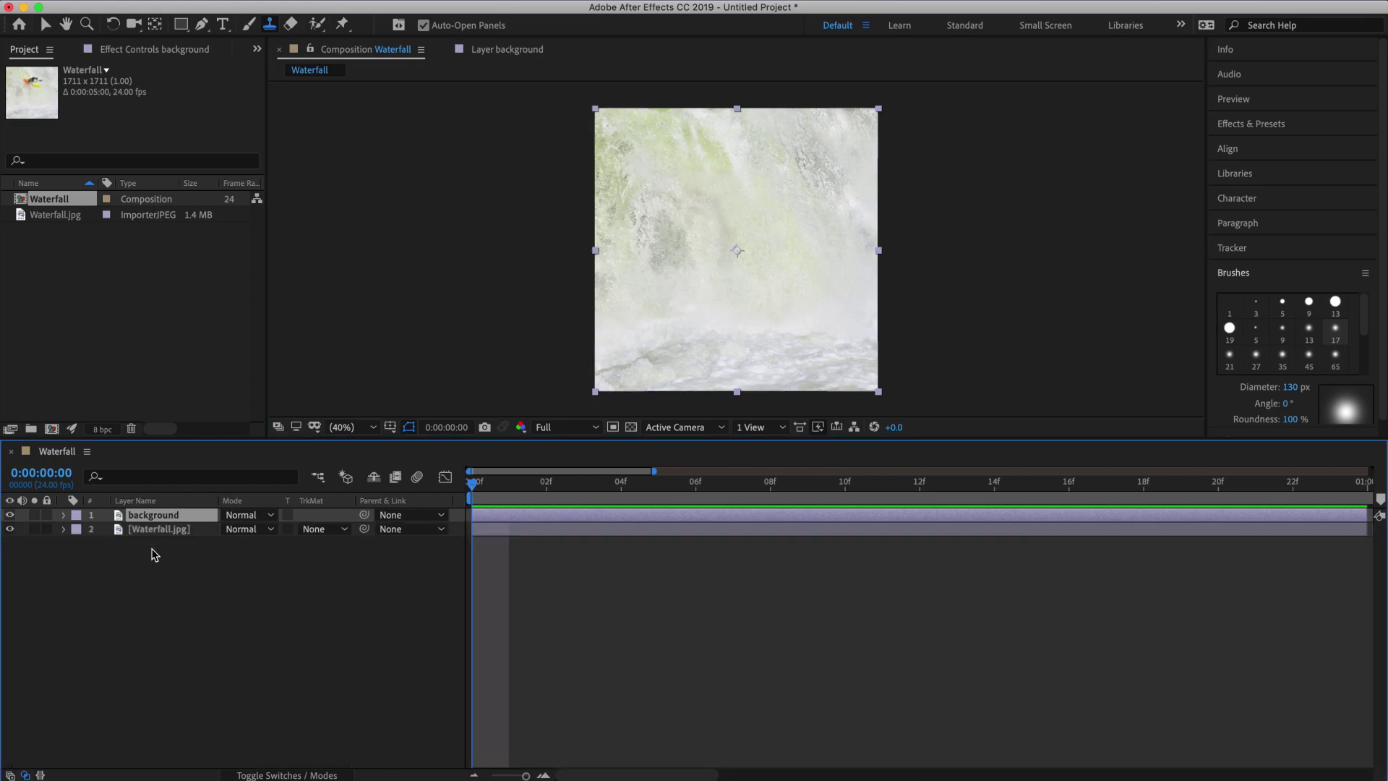
{"action": "left_click", "coordinate": [166, 530]}
{"action": "right_click", "coordinate": [189, 533]}
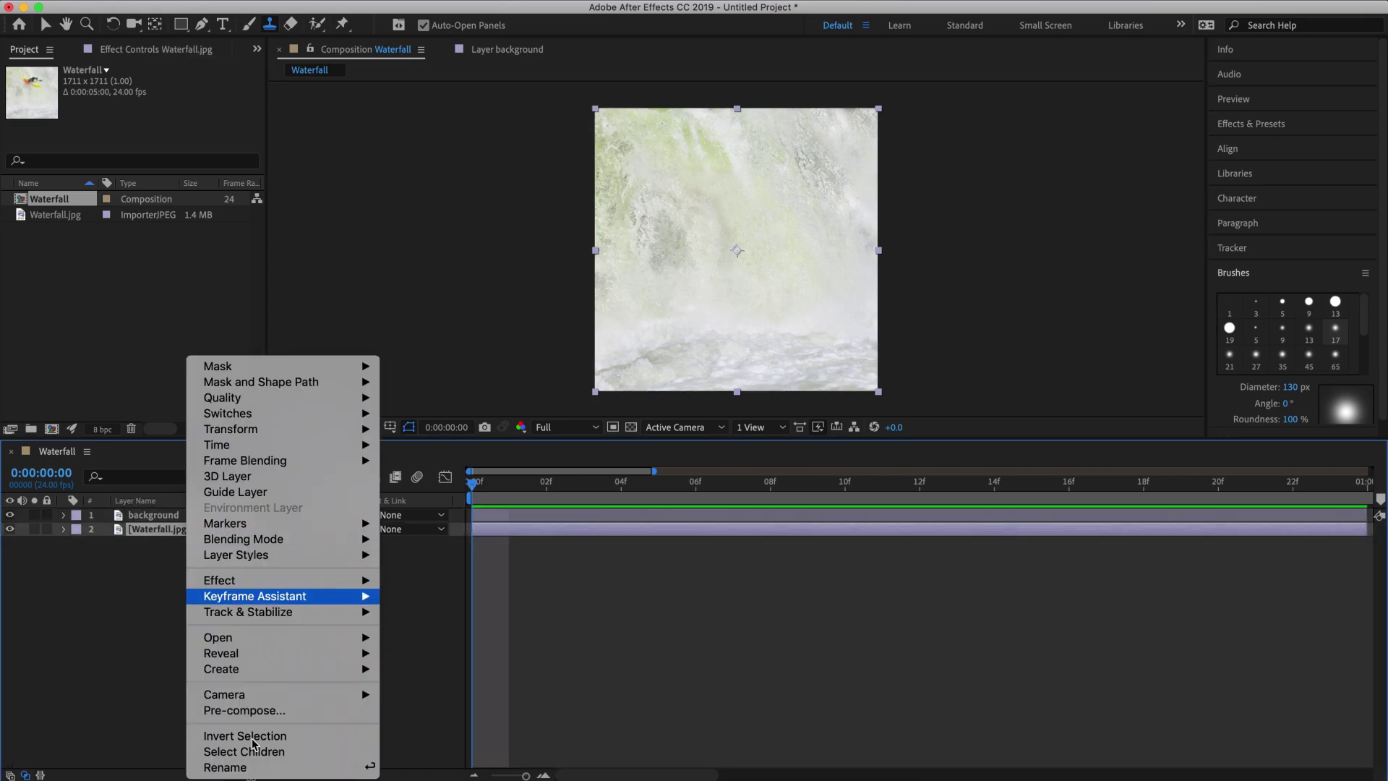
{"action": "left_click", "coordinate": [230, 770]}
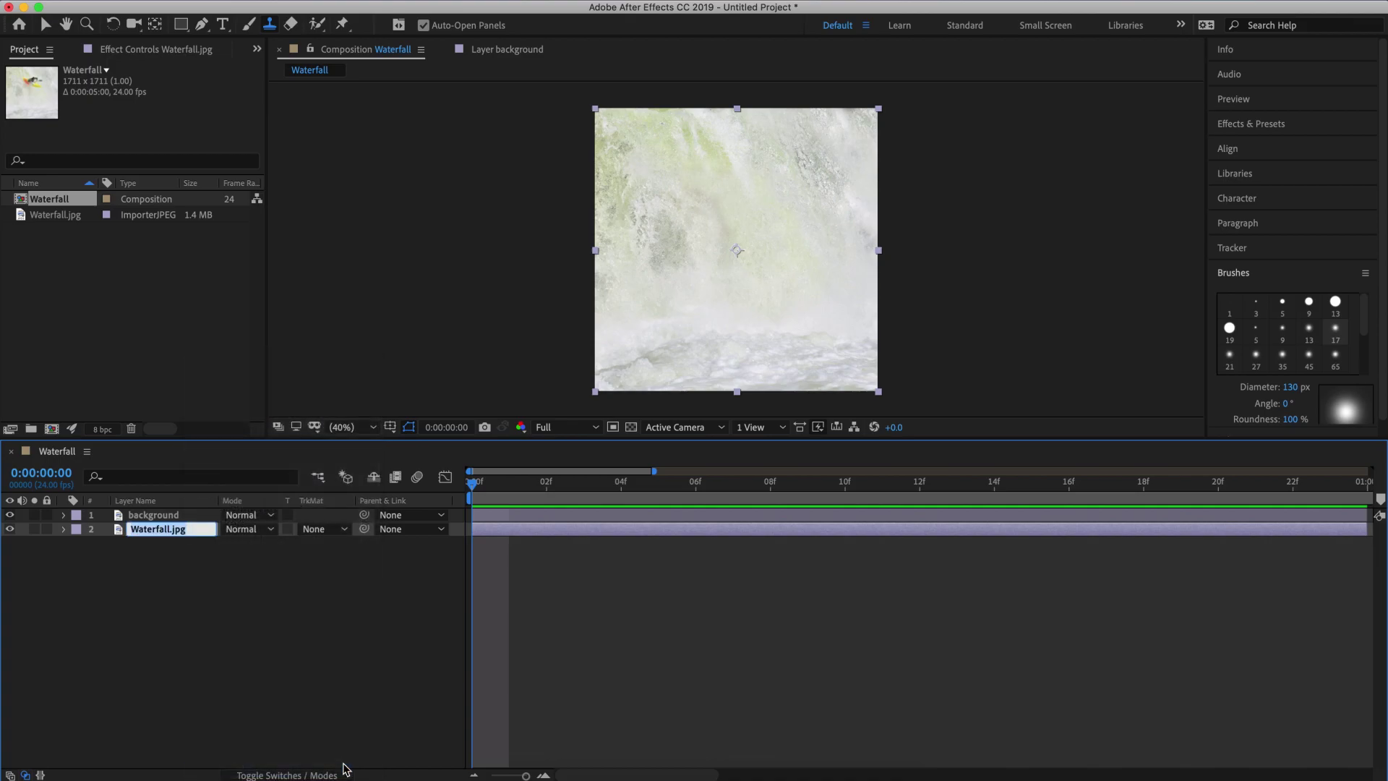
{"action": "type", "text": "kayaker"}
{"action": "key", "text": "Return"}
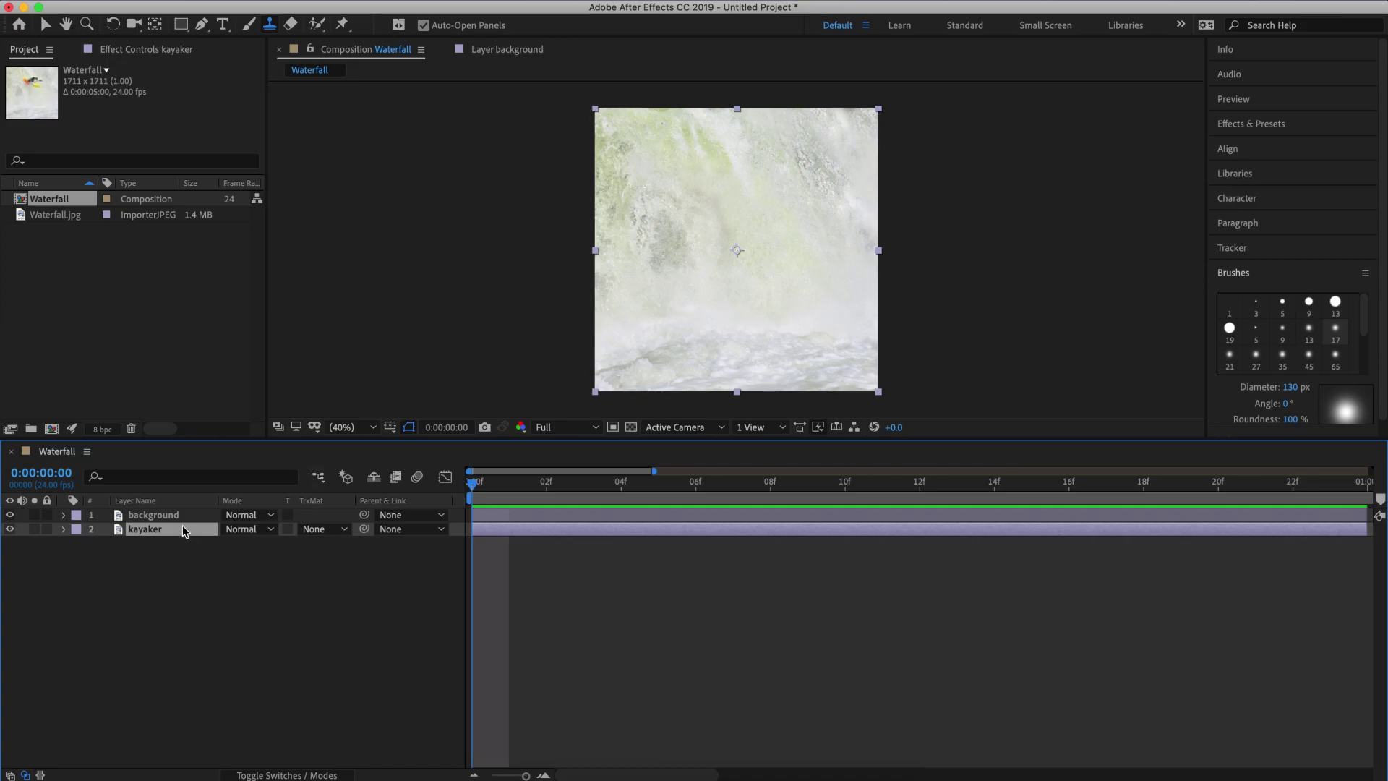
{"action": "left_click_drag", "start_coordinate": [184, 529], "coordinate": [184, 510]}
Start a mask on the kayaker layer with the Pen tool, placing its first point beside the kayak's red section.
{"action": "key", "text": "h"}
{"action": "scroll", "coordinate": [786, 194], "scroll_direction": "up", "scroll_amount": 6}
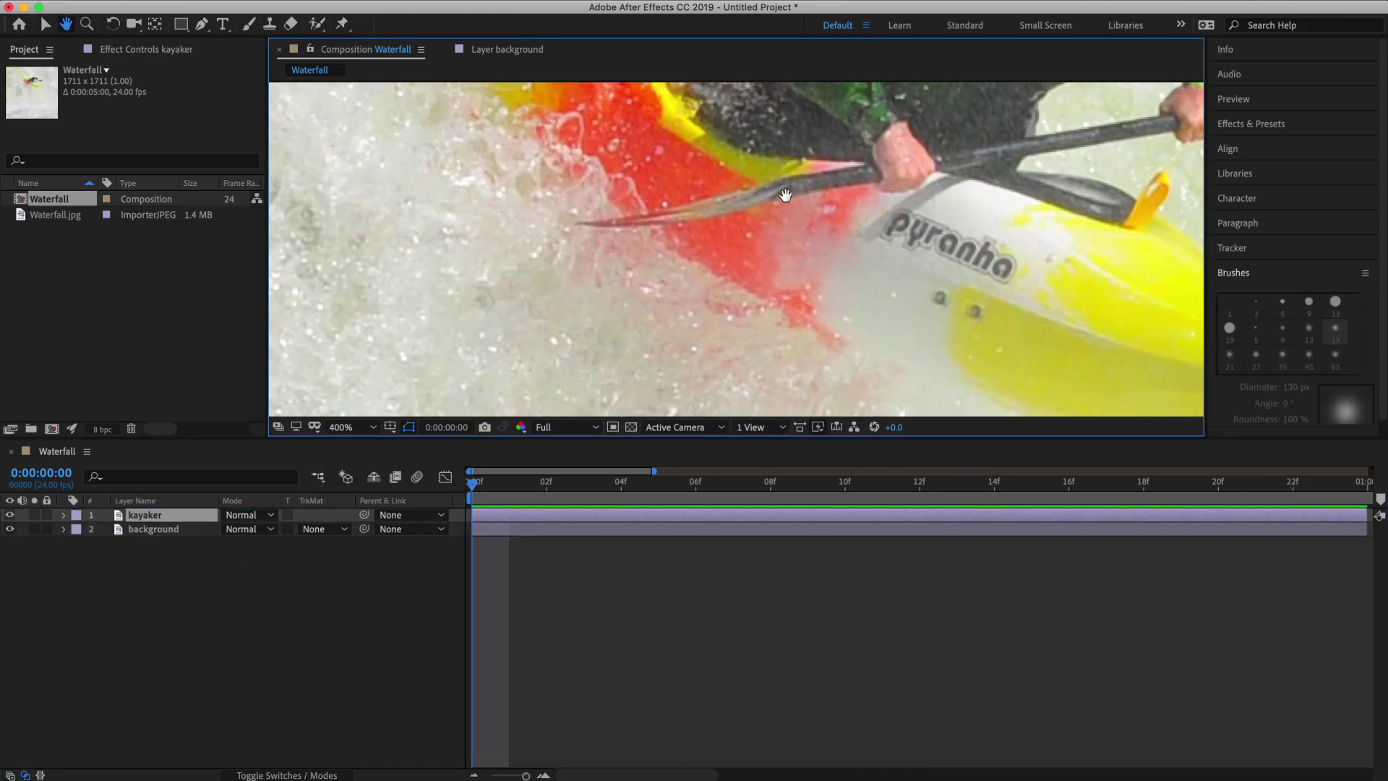
{"action": "left_click_drag", "start_coordinate": [785, 194], "coordinate": [735, 151]}
{"action": "key", "text": "g"}
{"action": "left_click", "coordinate": [426, 121]}
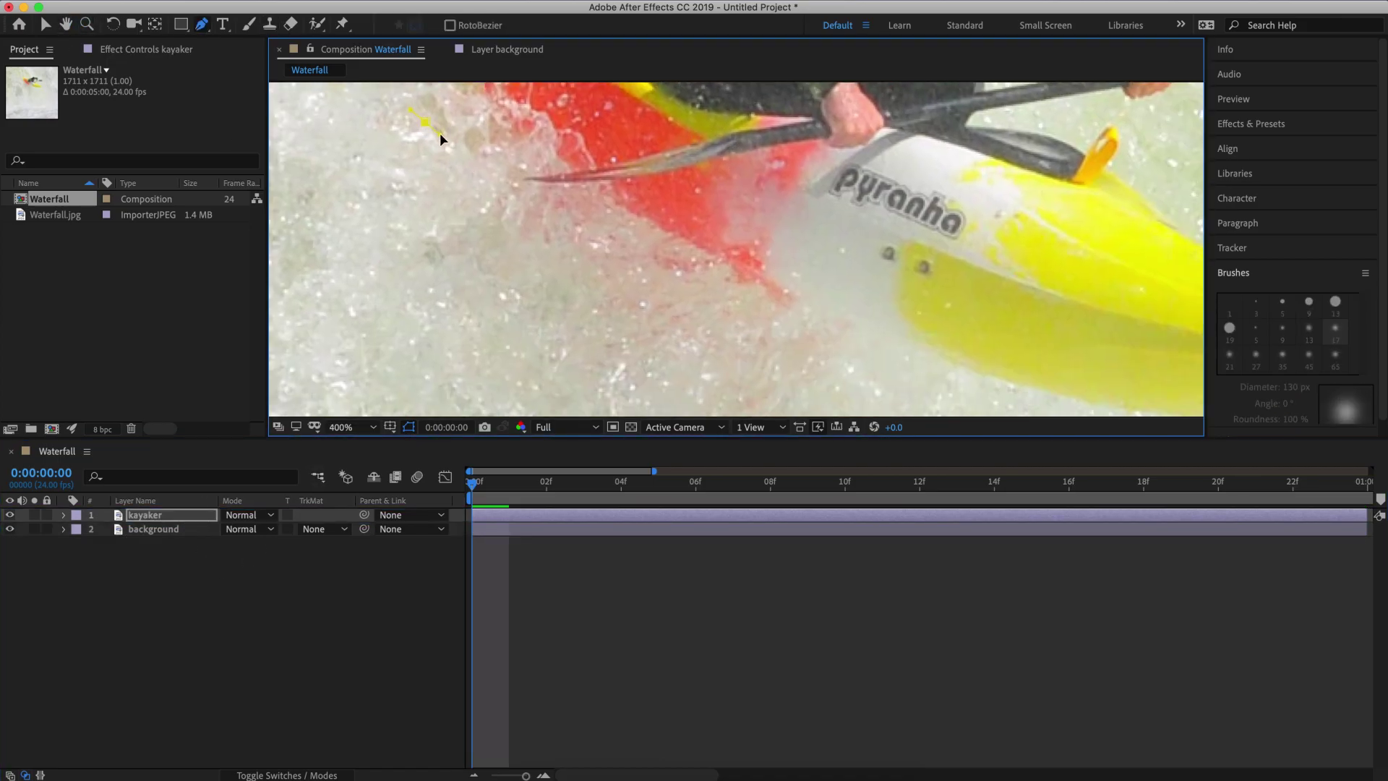
Change the color of Mask 1 on the kayaker layer to red.
{"action": "left_click", "coordinate": [63, 515]}
{"action": "left_click", "coordinate": [79, 531]}
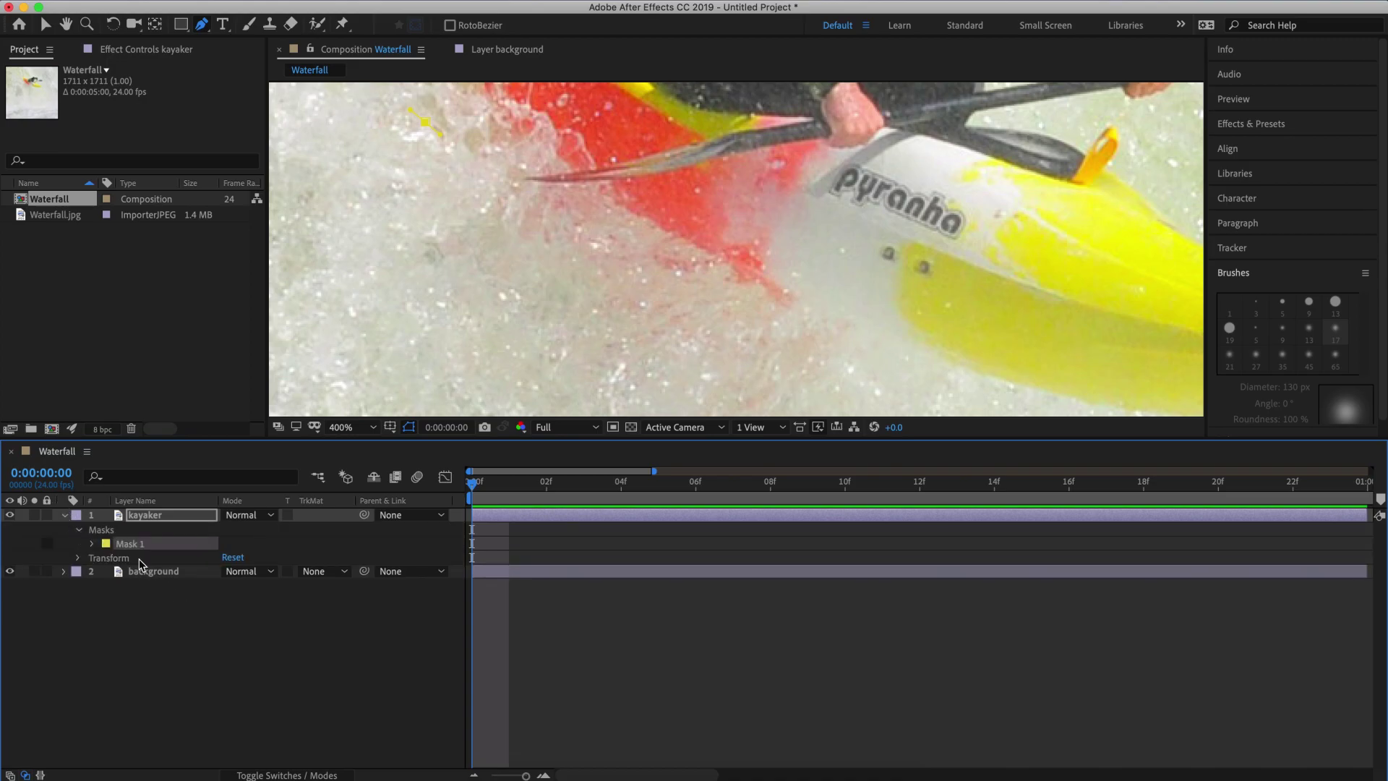
{"action": "left_click", "coordinate": [105, 543]}
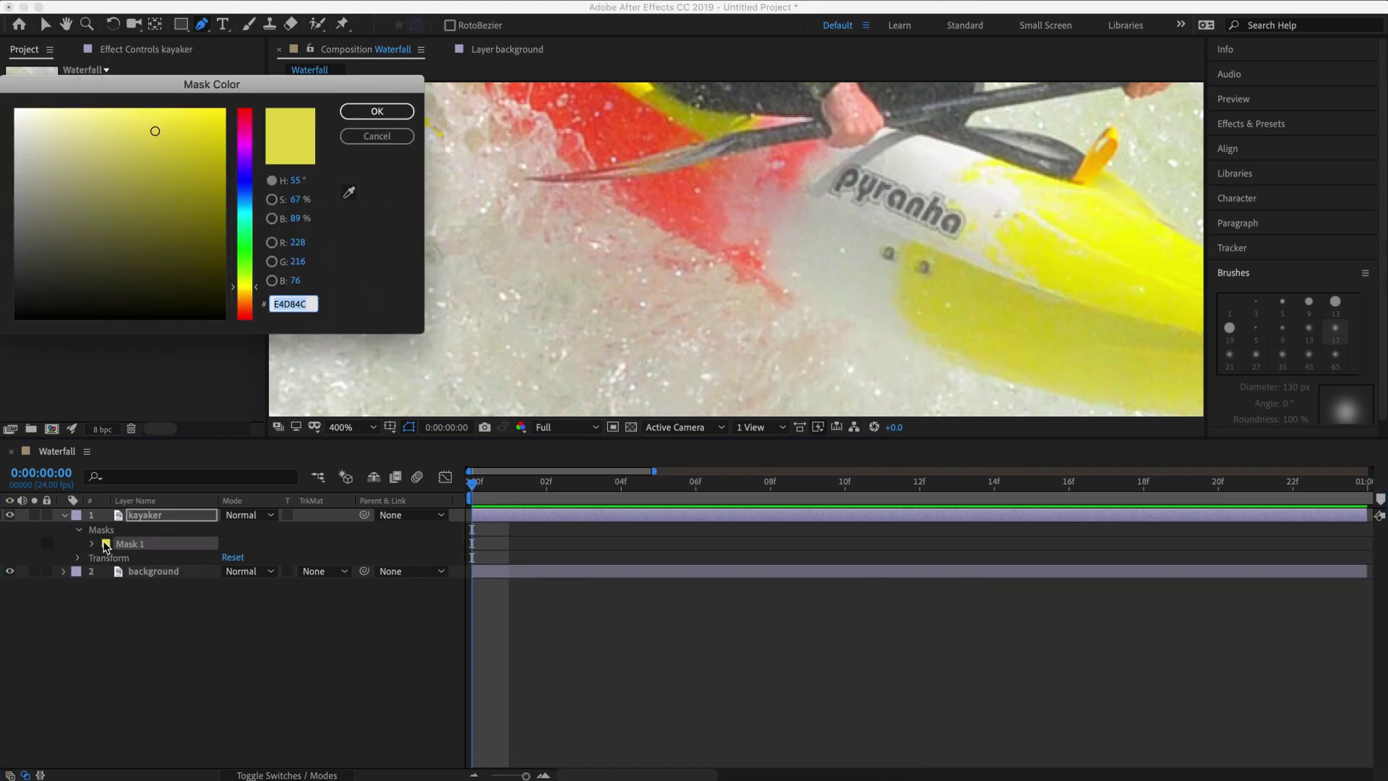
{"action": "left_click_drag", "start_coordinate": [251, 131], "coordinate": [251, 108]}
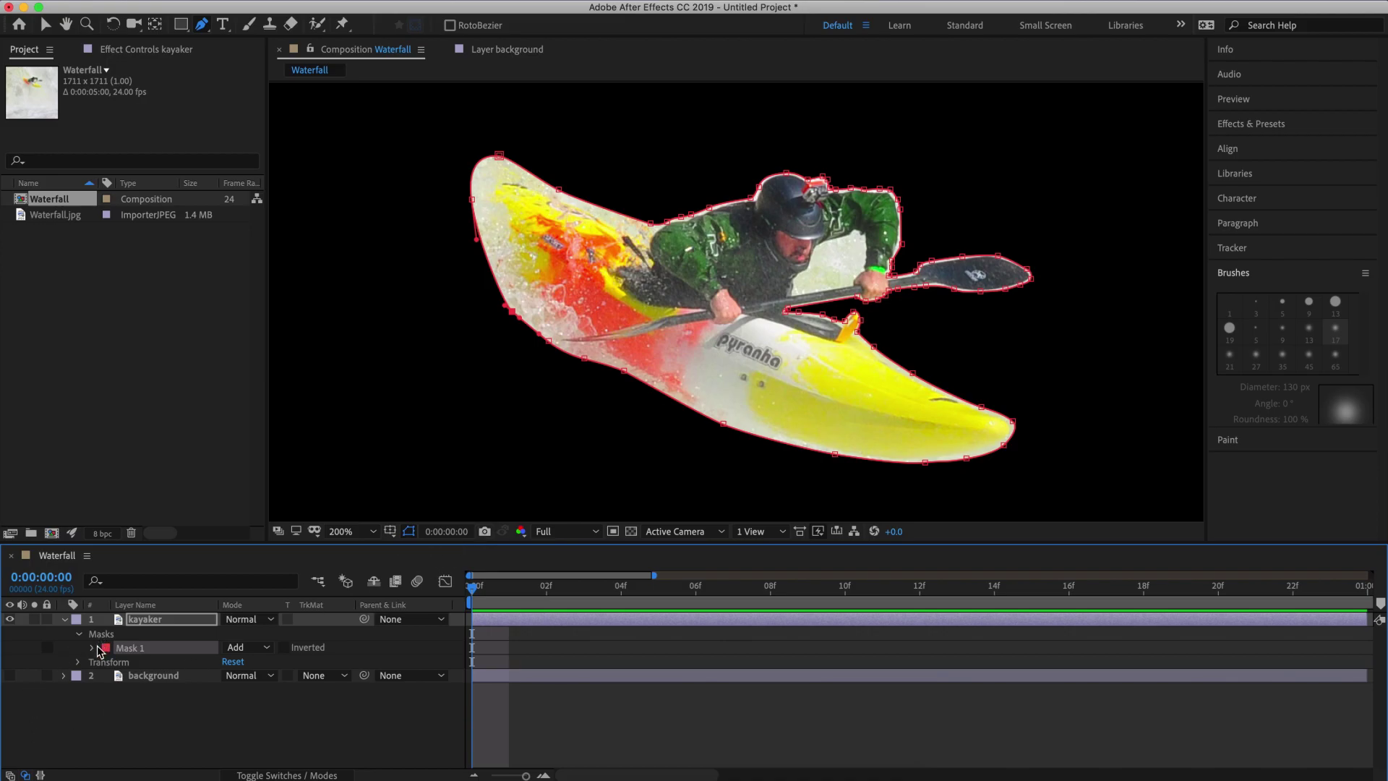
Set Mask 1's feather to 10 pixels and its expansion to -3 pixels.
{"action": "left_click", "coordinate": [93, 647]}
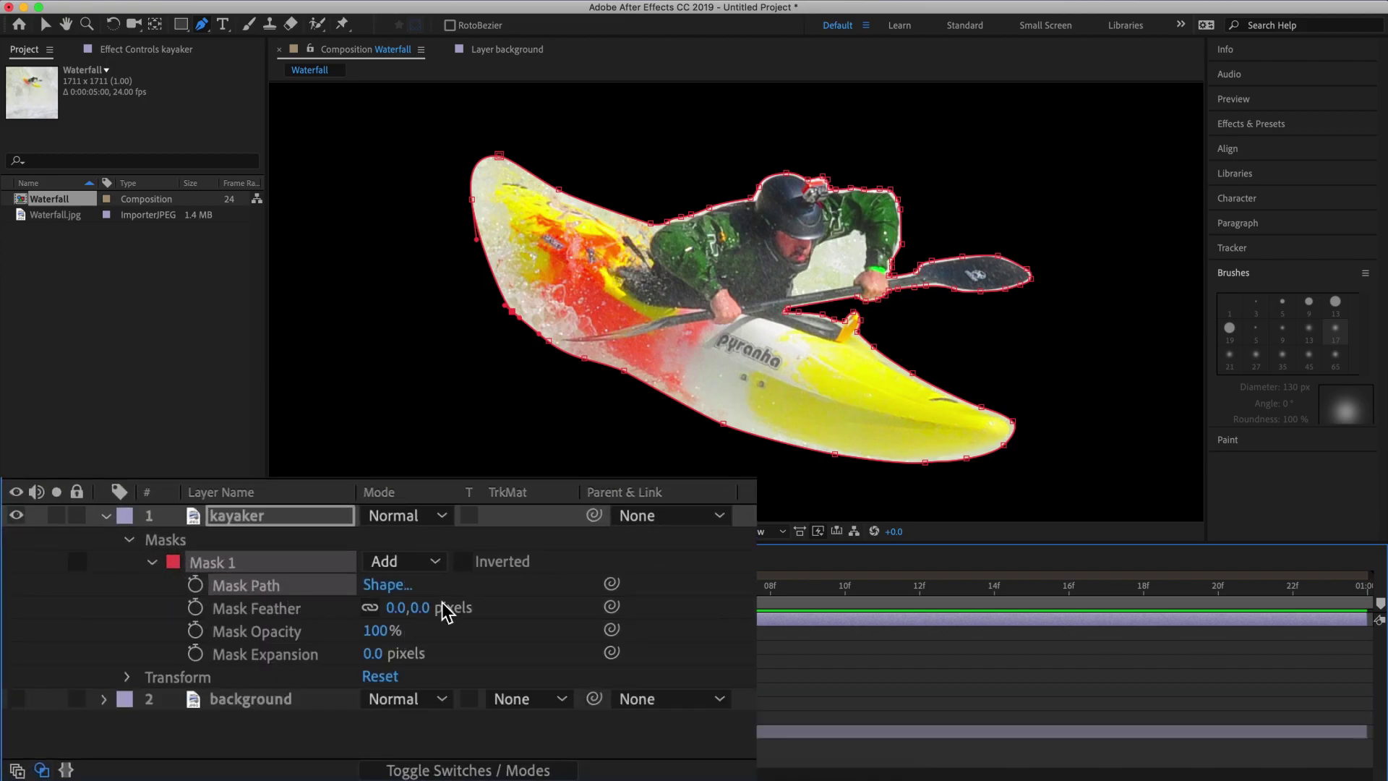
{"action": "left_click", "coordinate": [421, 607]}
{"action": "type", "text": "10"}
{"action": "key", "text": "Return"}
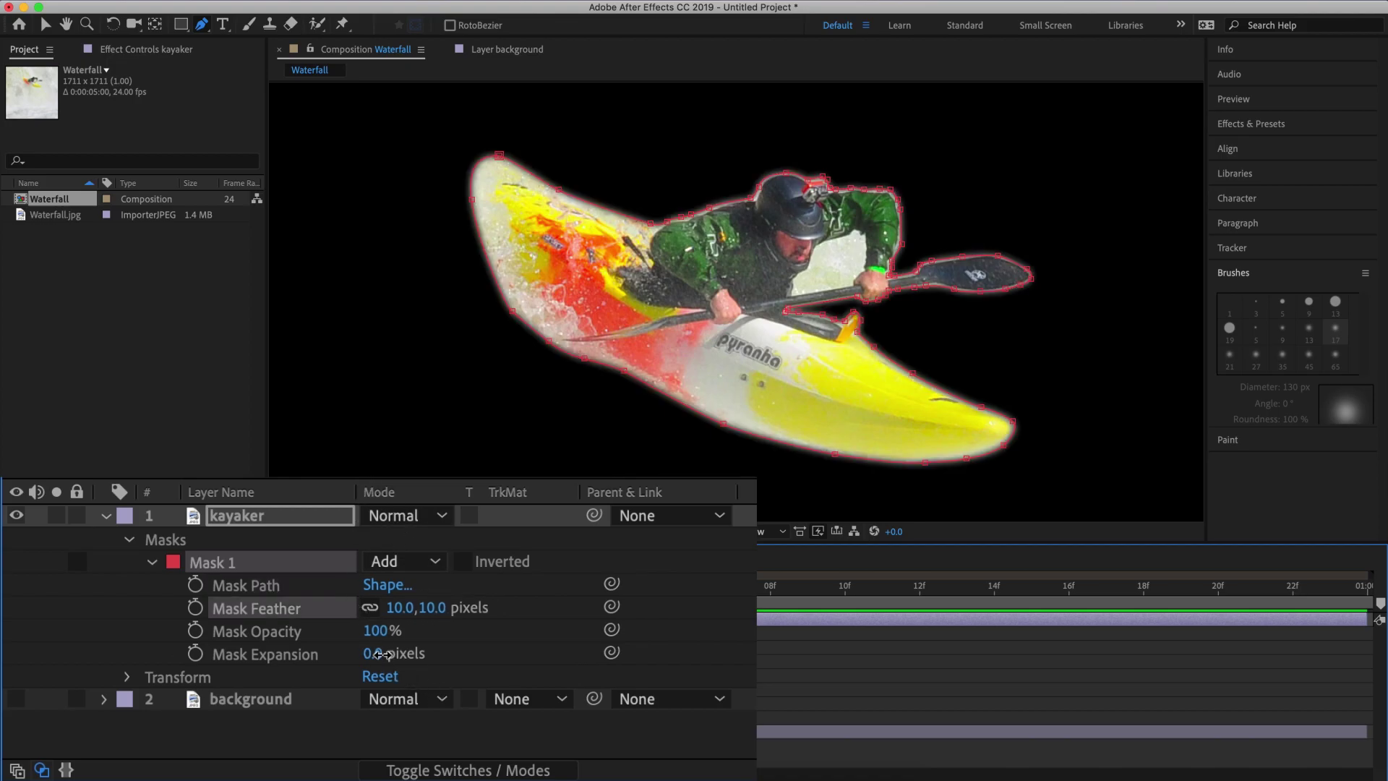
{"action": "left_click_drag", "start_coordinate": [391, 659], "coordinate": [375, 660]}
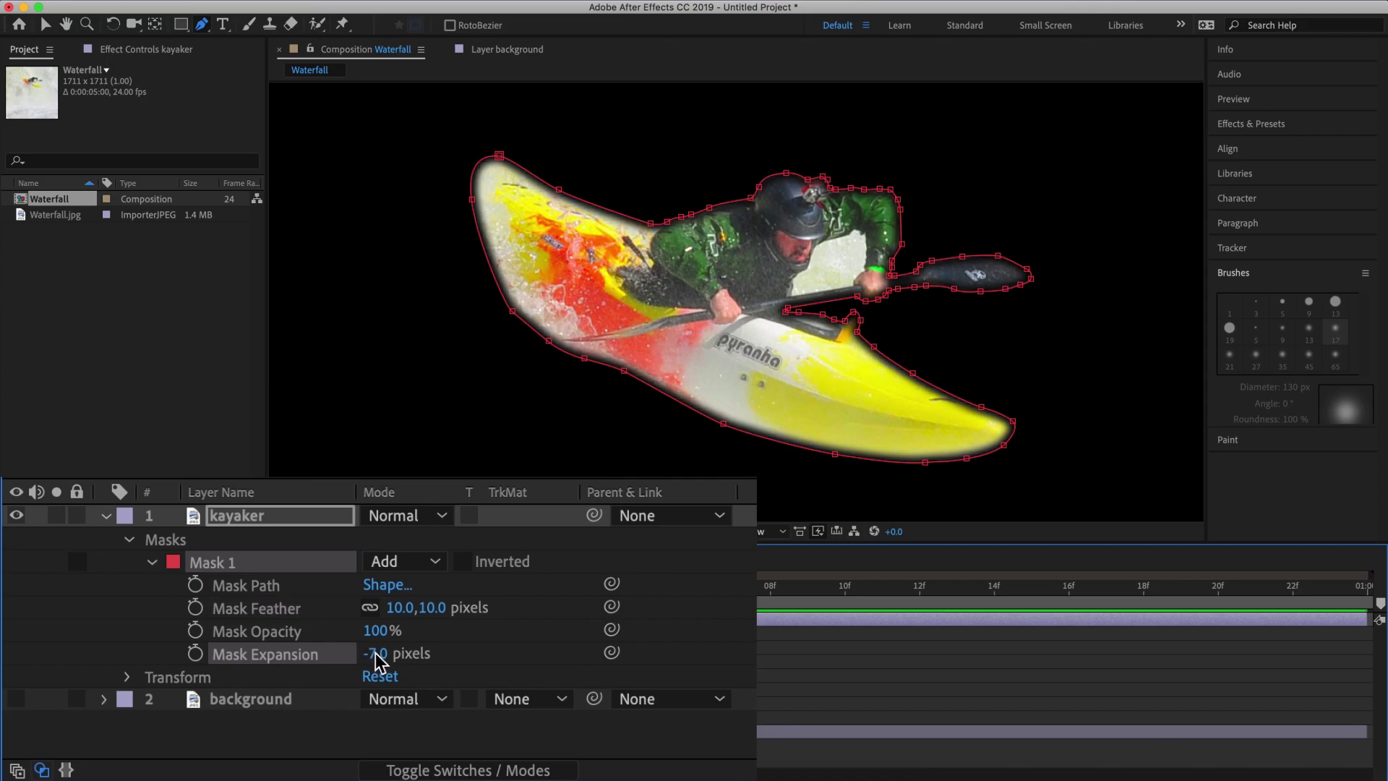
{"action": "left_click", "coordinate": [375, 660]}
{"action": "type", "text": "-3"}
{"action": "key", "text": "Return"}
Draw a second closed pen mask around the background gap between the kayaker's chest, raised arm and paddle.
{"action": "scroll", "coordinate": [821, 229], "scroll_direction": "up", "scroll_amount": 5}
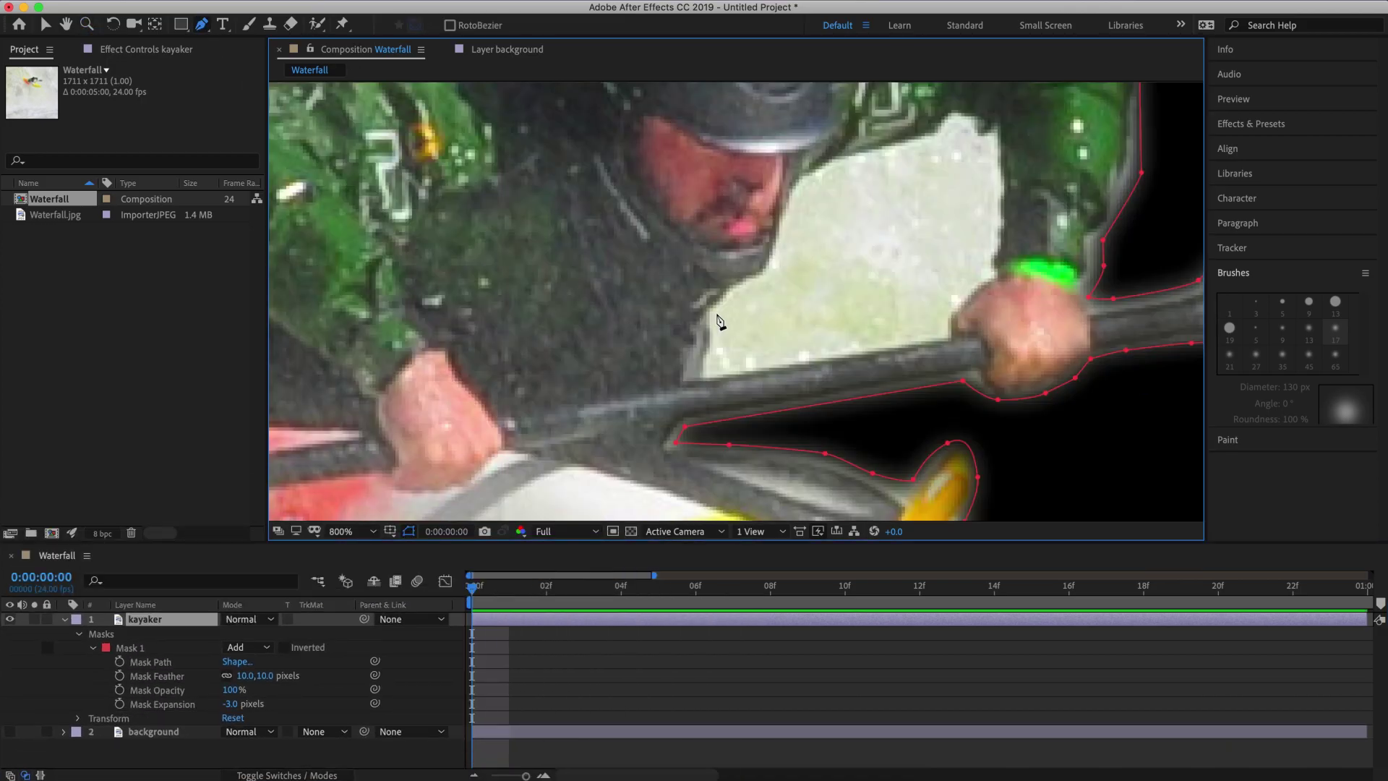
{"action": "left_click", "coordinate": [717, 315]}
{"action": "key", "text": "ctrl+z"}
{"action": "left_click_drag", "start_coordinate": [733, 305], "coordinate": [742, 298]}
{"action": "left_click", "coordinate": [754, 286]}
{"action": "left_click_drag", "start_coordinate": [782, 263], "coordinate": [786, 247]}
{"action": "left_click_drag", "start_coordinate": [797, 211], "coordinate": [844, 167]}
{"action": "left_click", "coordinate": [916, 153]}
{"action": "left_click", "coordinate": [958, 144]}
{"action": "left_click", "coordinate": [986, 179]}
{"action": "left_click", "coordinate": [978, 246]}
{"action": "left_click", "coordinate": [962, 280]}
{"action": "left_click", "coordinate": [937, 315]}
{"action": "left_click", "coordinate": [907, 331]}
{"action": "left_click", "coordinate": [721, 361]}
{"action": "left_click", "coordinate": [734, 304]}
Set Mask 2's mode to Subtract and its feather to 10 pixels.
{"action": "left_click", "coordinate": [241, 718]}
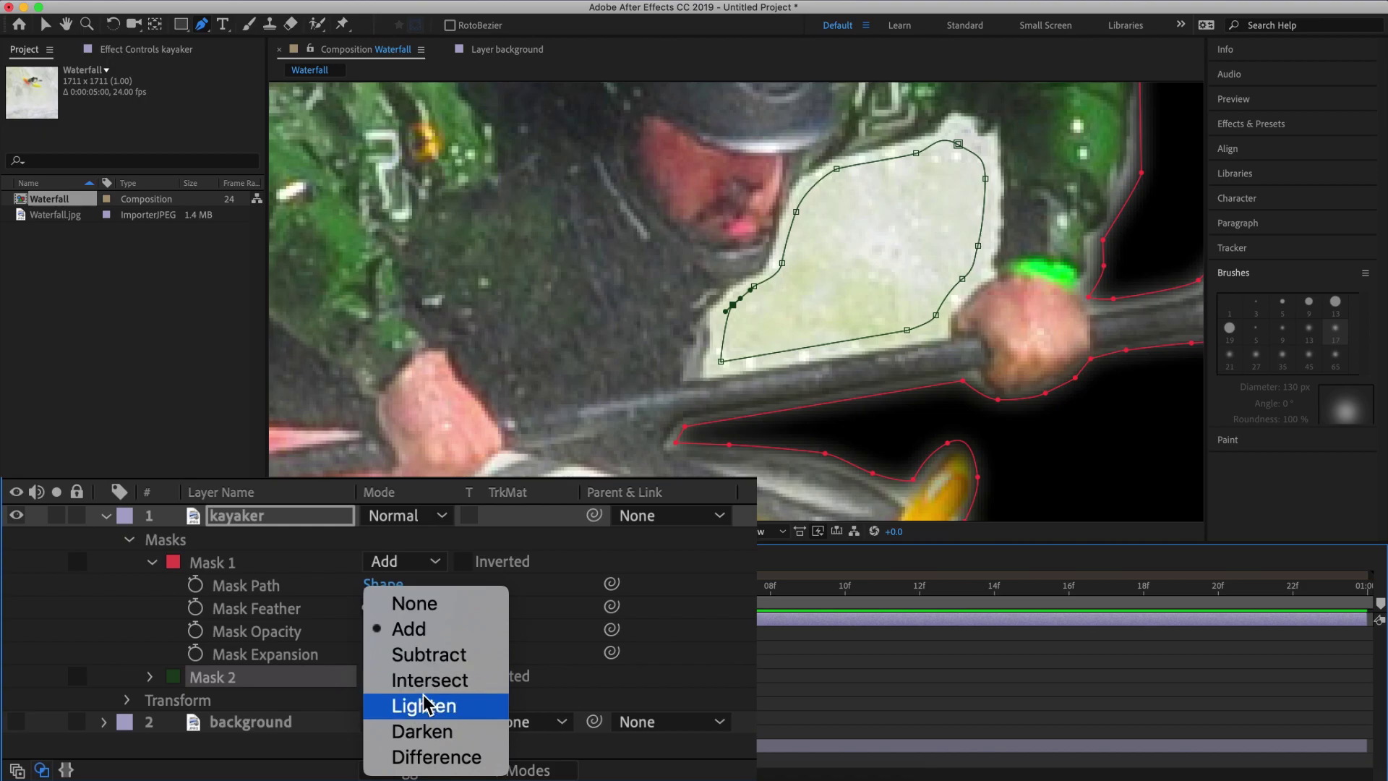
{"action": "left_click", "coordinate": [429, 654]}
{"action": "left_click", "coordinate": [427, 655]}
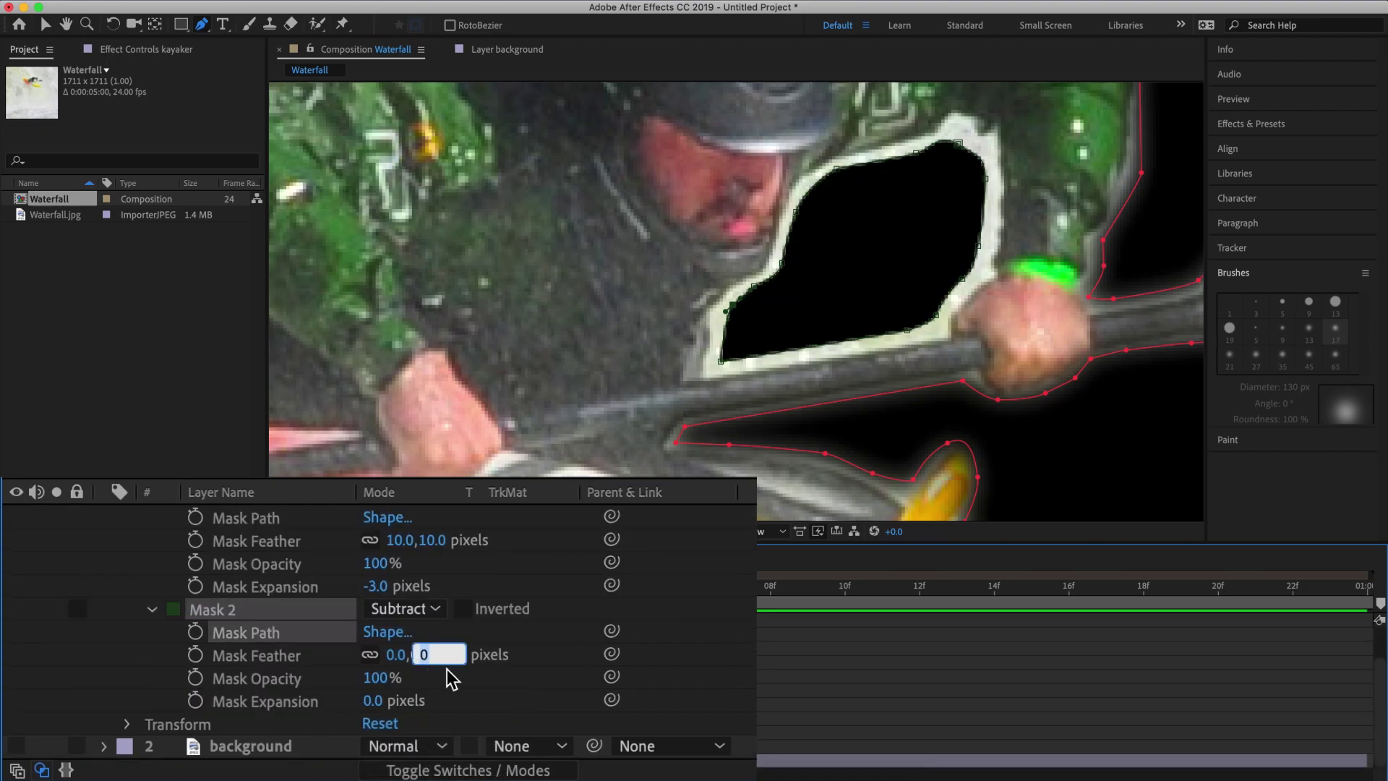
{"action": "type", "text": "10"}
{"action": "key", "text": "Return"}
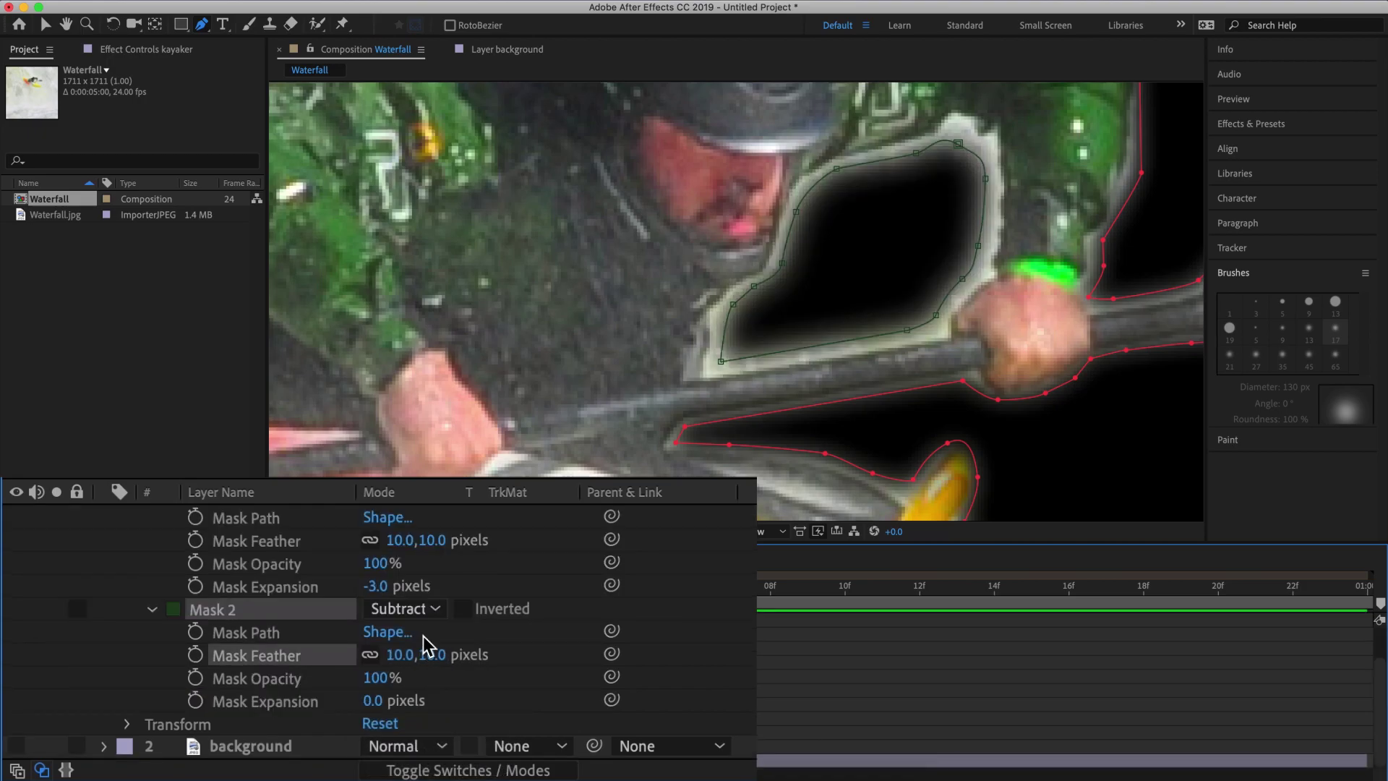
Try an expansion of -4 pixels on the kayaker layer's Mask 2.
{"action": "left_click", "coordinate": [380, 703]}
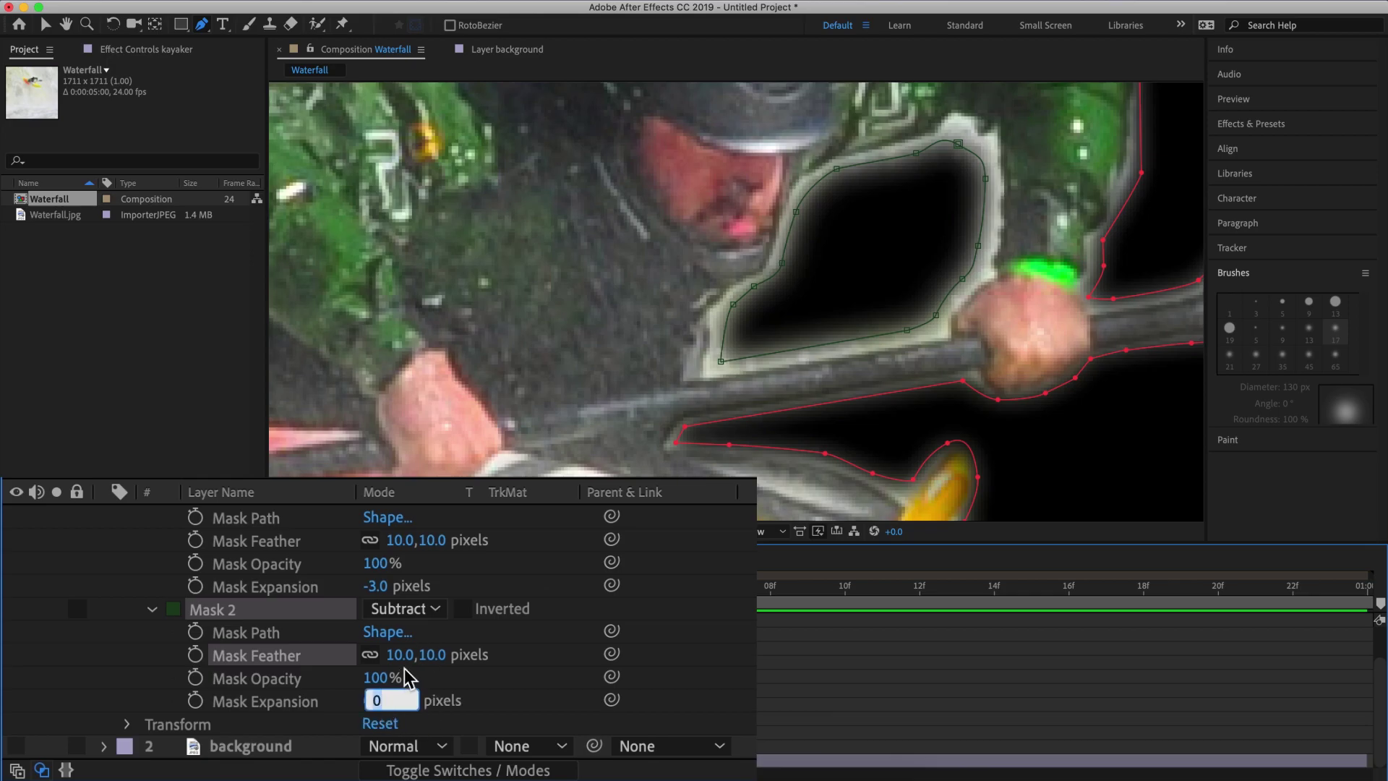
{"action": "type", "text": "-4"}
{"action": "key", "text": "Return"}
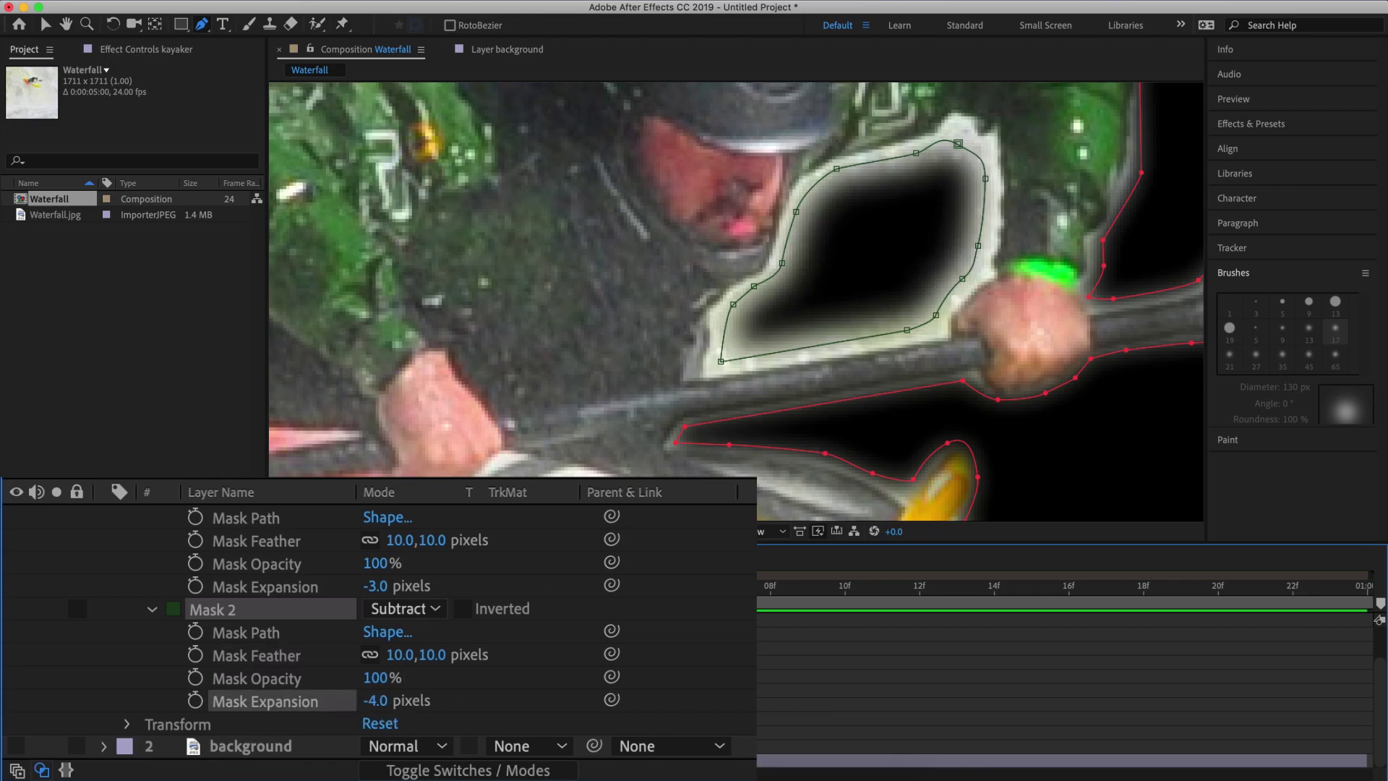
Set Mask 2's expansion to 4 pixels and fit the whole composition in the viewer.
{"action": "left_click", "coordinate": [380, 700]}
{"action": "type", "text": "4"}
{"action": "key", "text": "Return"}
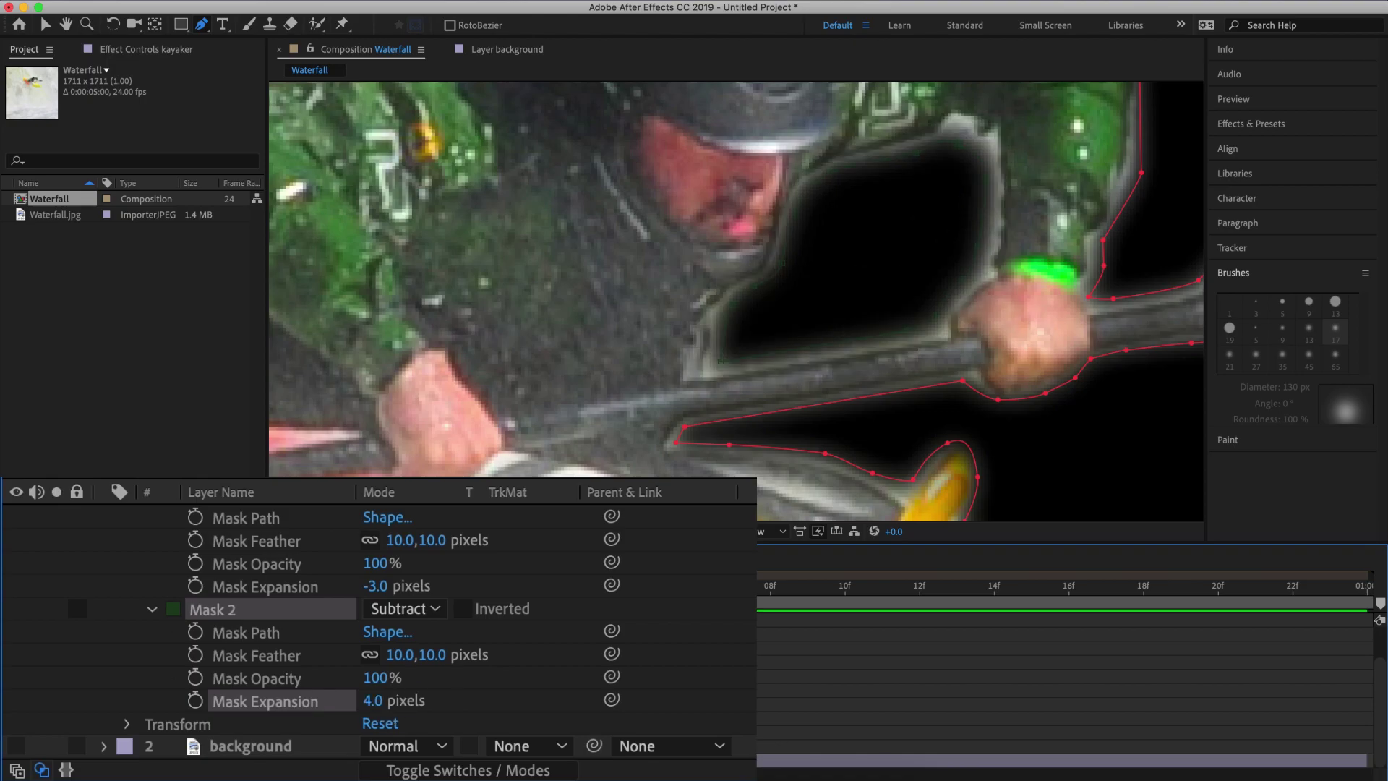
{"action": "key", "text": "comma"}
{"action": "left_click", "coordinate": [359, 535]}
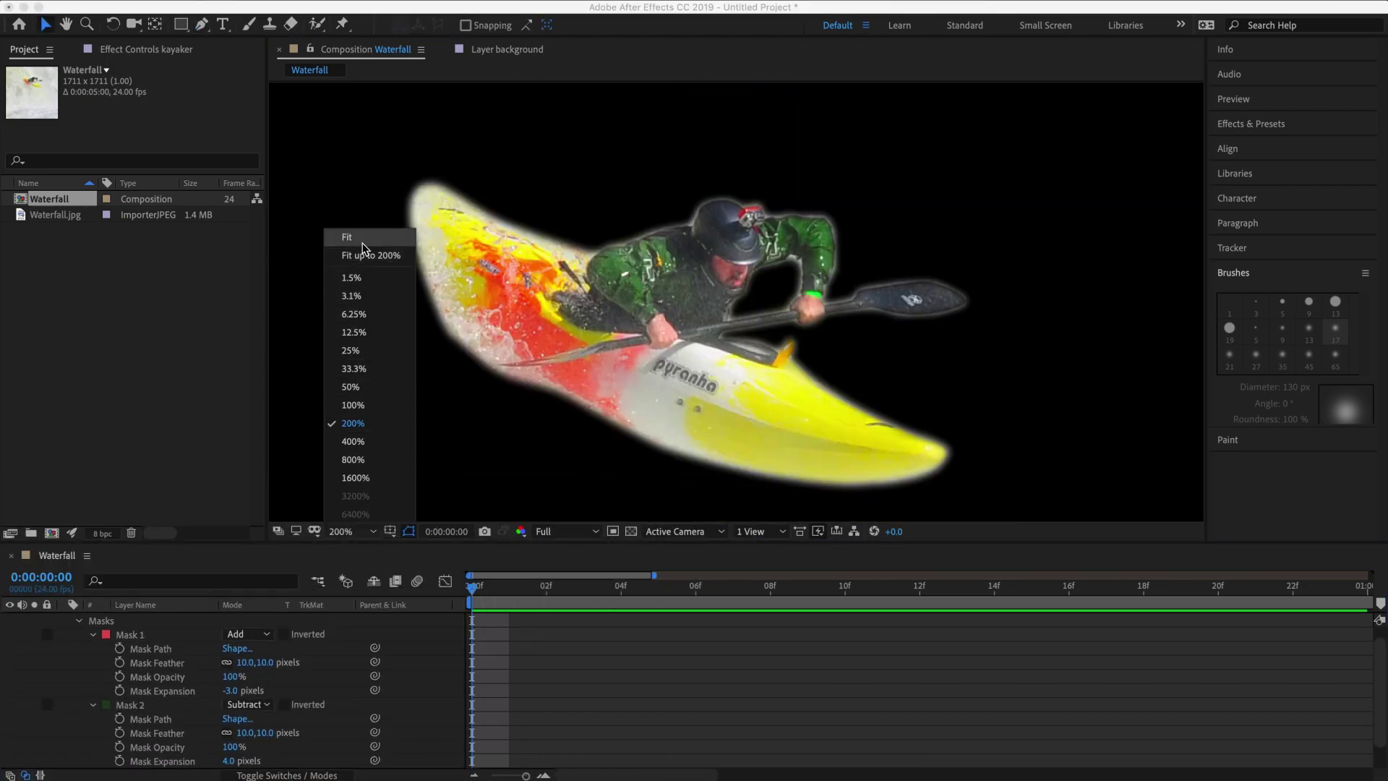
{"action": "left_click", "coordinate": [362, 243]}
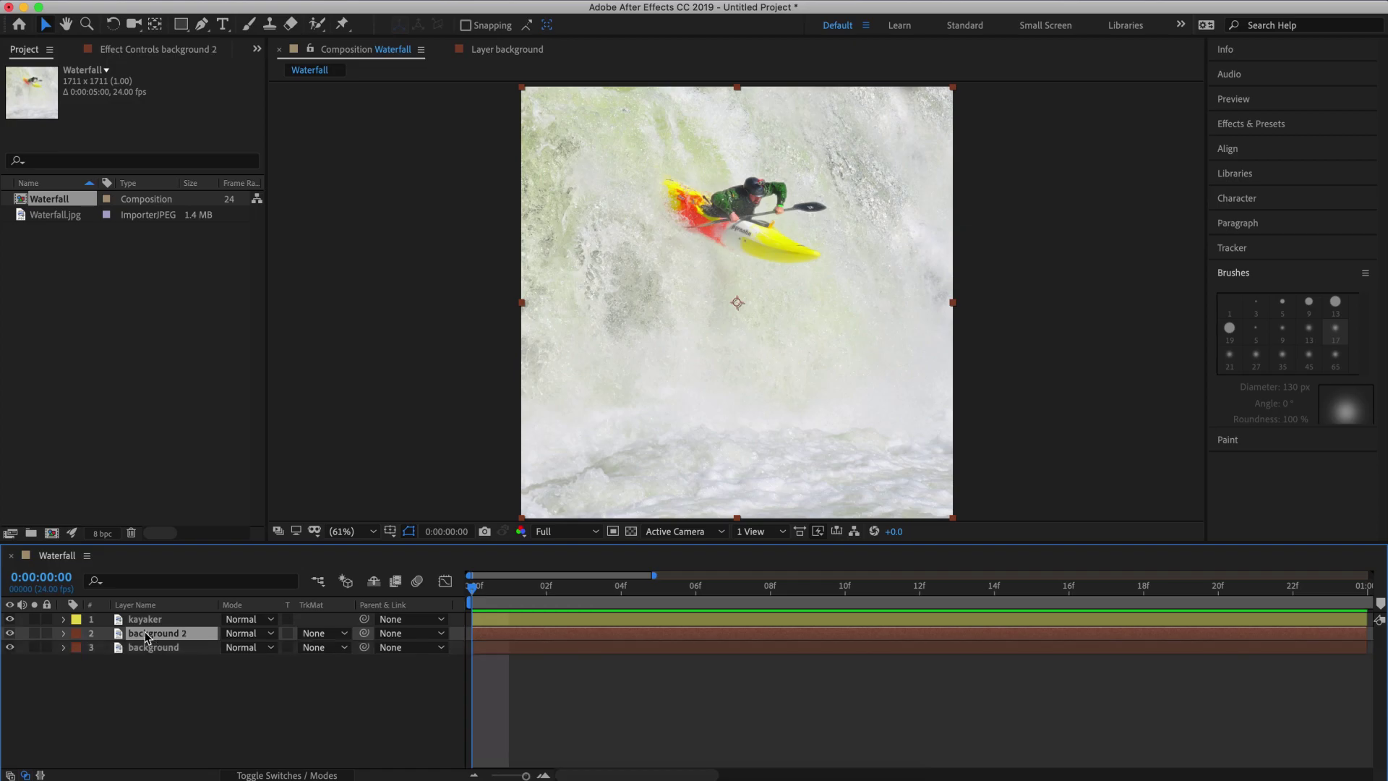
Duplicate the background layer, name the copy waterfall and give it a blue label.
{"action": "type", "text": "waterfall"}
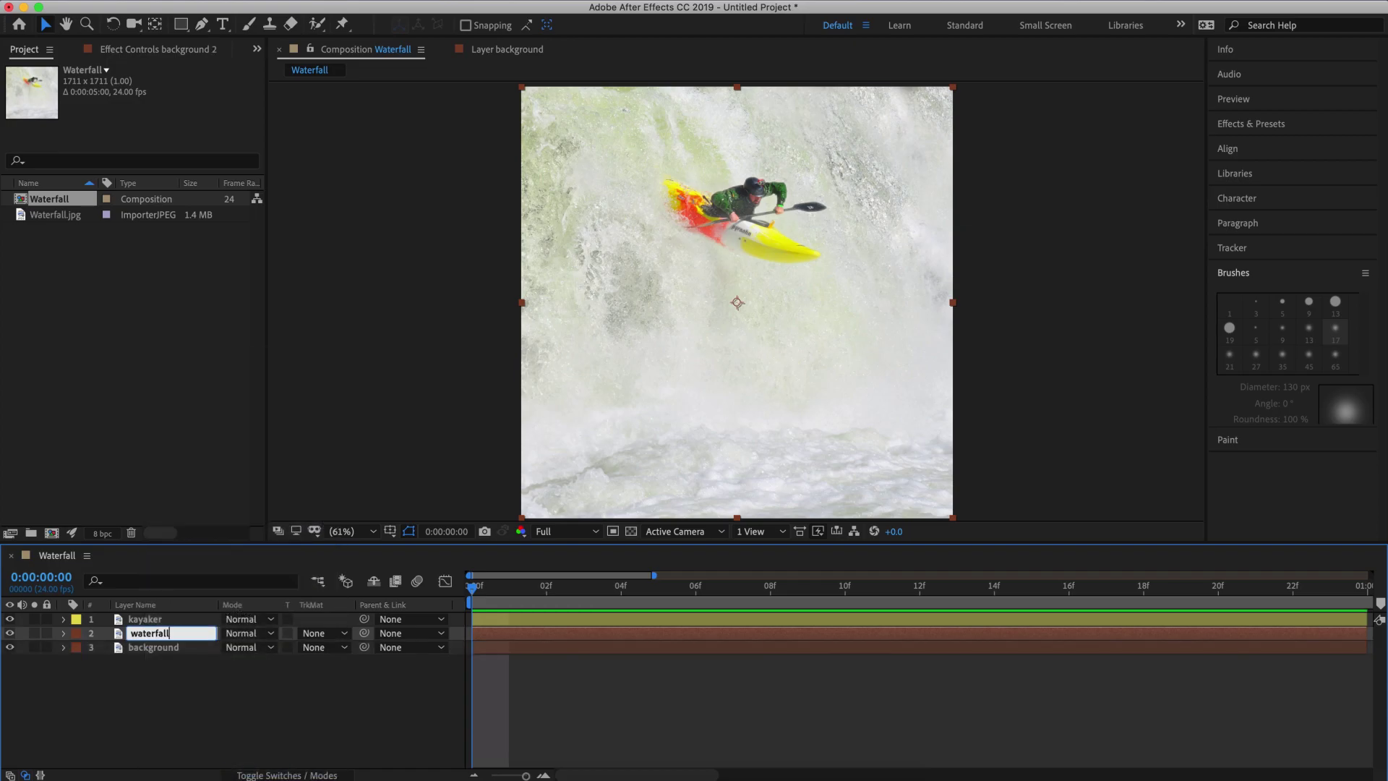
{"action": "key", "text": "Return"}
{"action": "left_click", "coordinate": [76, 634]}
{"action": "left_click", "coordinate": [123, 654]}
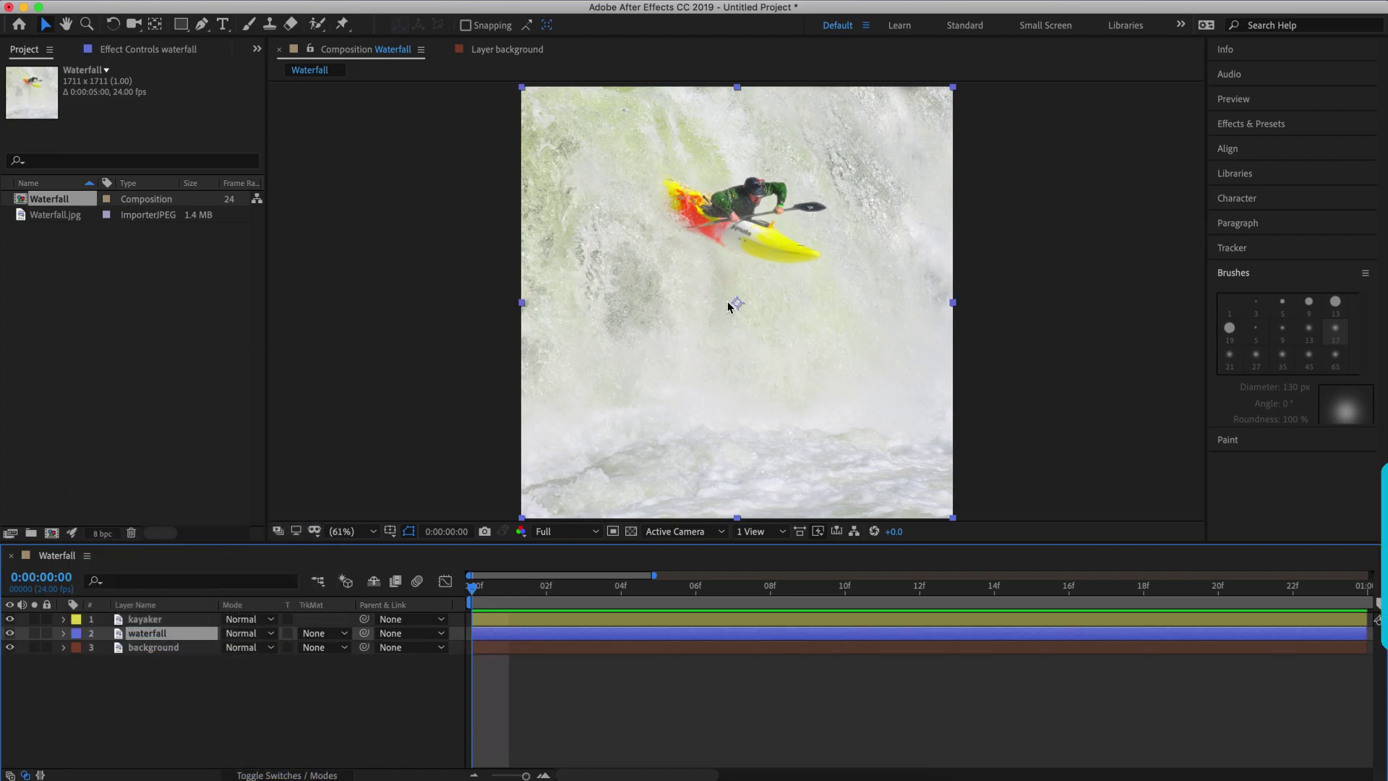
Move the waterfall layer's anchor point to the middle of its upper edge and add a Scale keyframe at 0:00:00:00.
{"action": "key", "text": "y"}
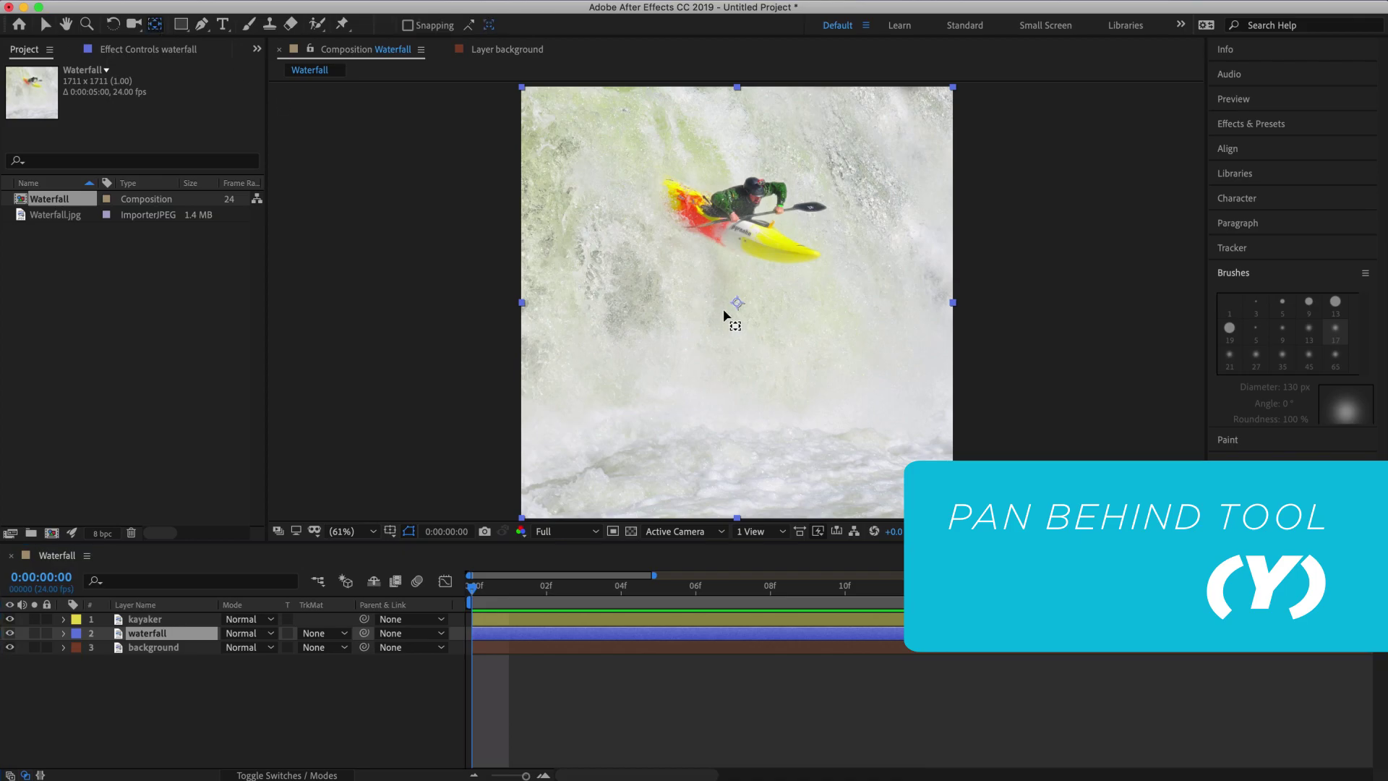
{"action": "left_click_drag", "start_coordinate": [734, 308], "coordinate": [736, 99]}
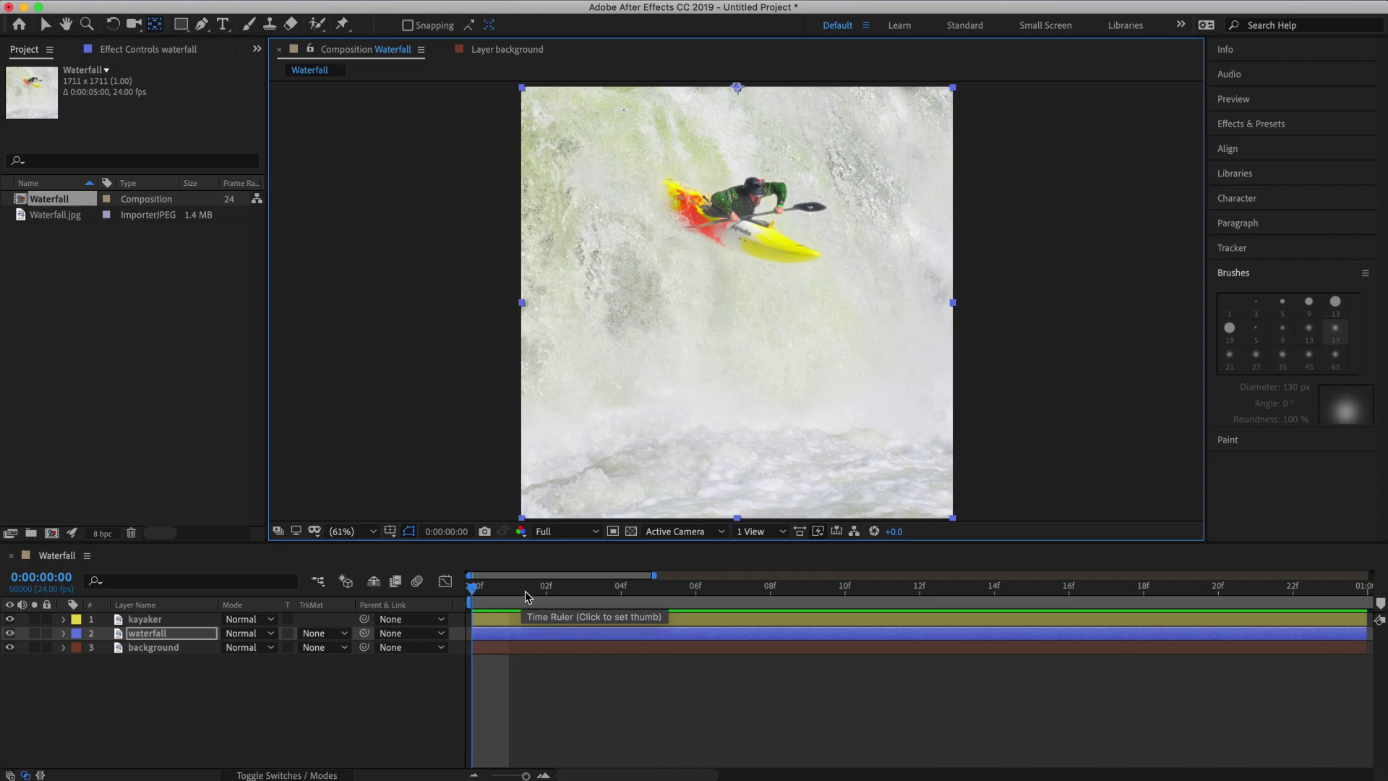
{"action": "left_click_drag", "start_coordinate": [525, 592], "coordinate": [430, 587]}
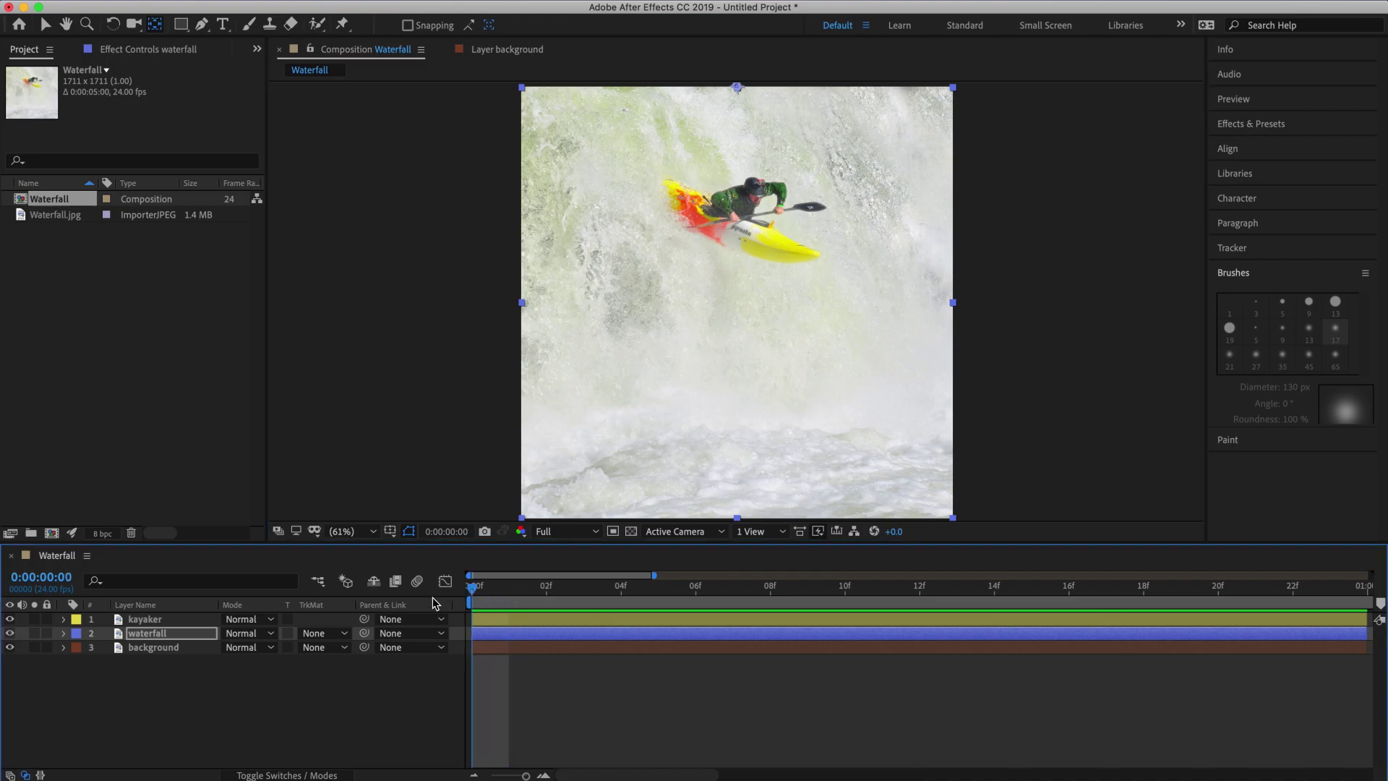
{"action": "left_click", "coordinate": [187, 638]}
{"action": "key", "text": "s"}
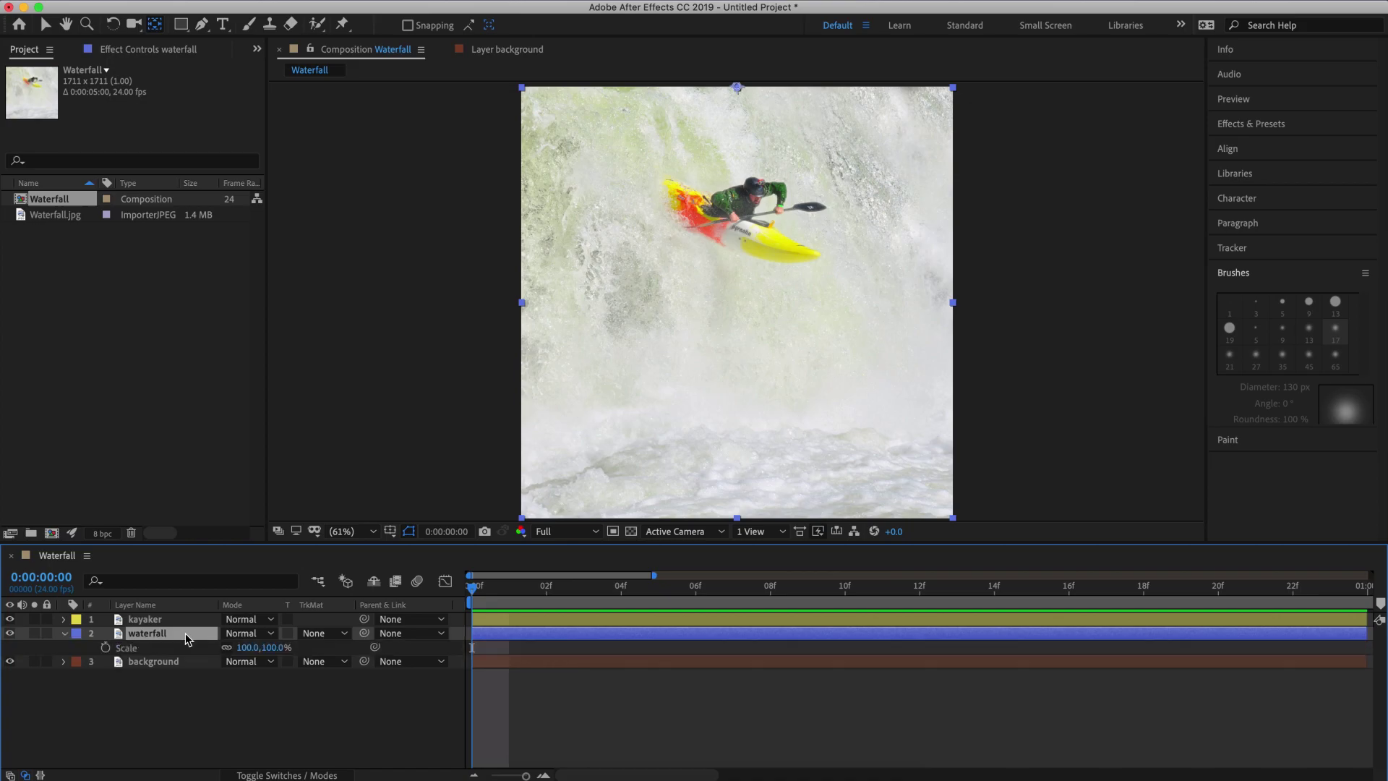
{"action": "left_click", "coordinate": [106, 647]}
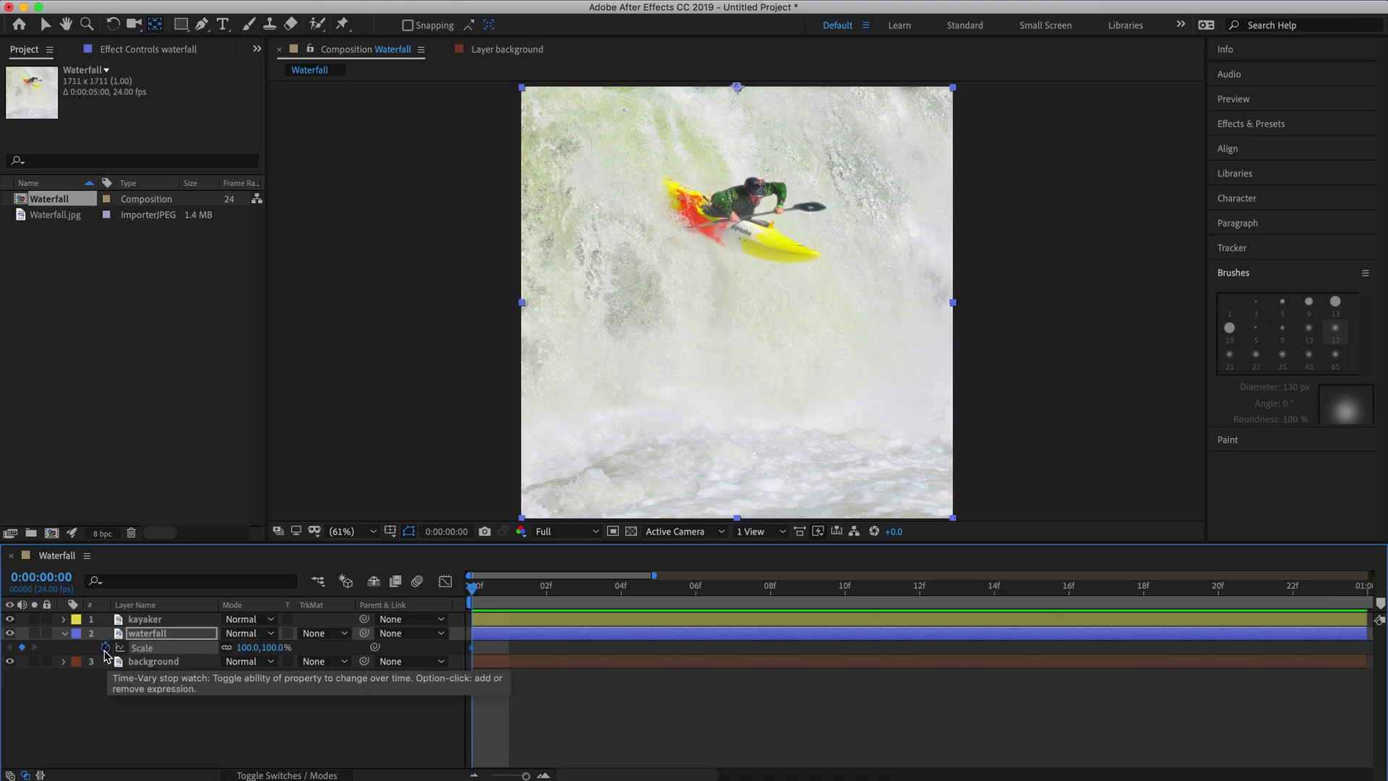
Shorten the work area to end at the 1-second mark and move the current time to 0:00:01:00.
{"action": "left_click", "coordinate": [483, 778]}
{"action": "left_click", "coordinate": [483, 778]}
{"action": "left_click", "coordinate": [483, 779]}
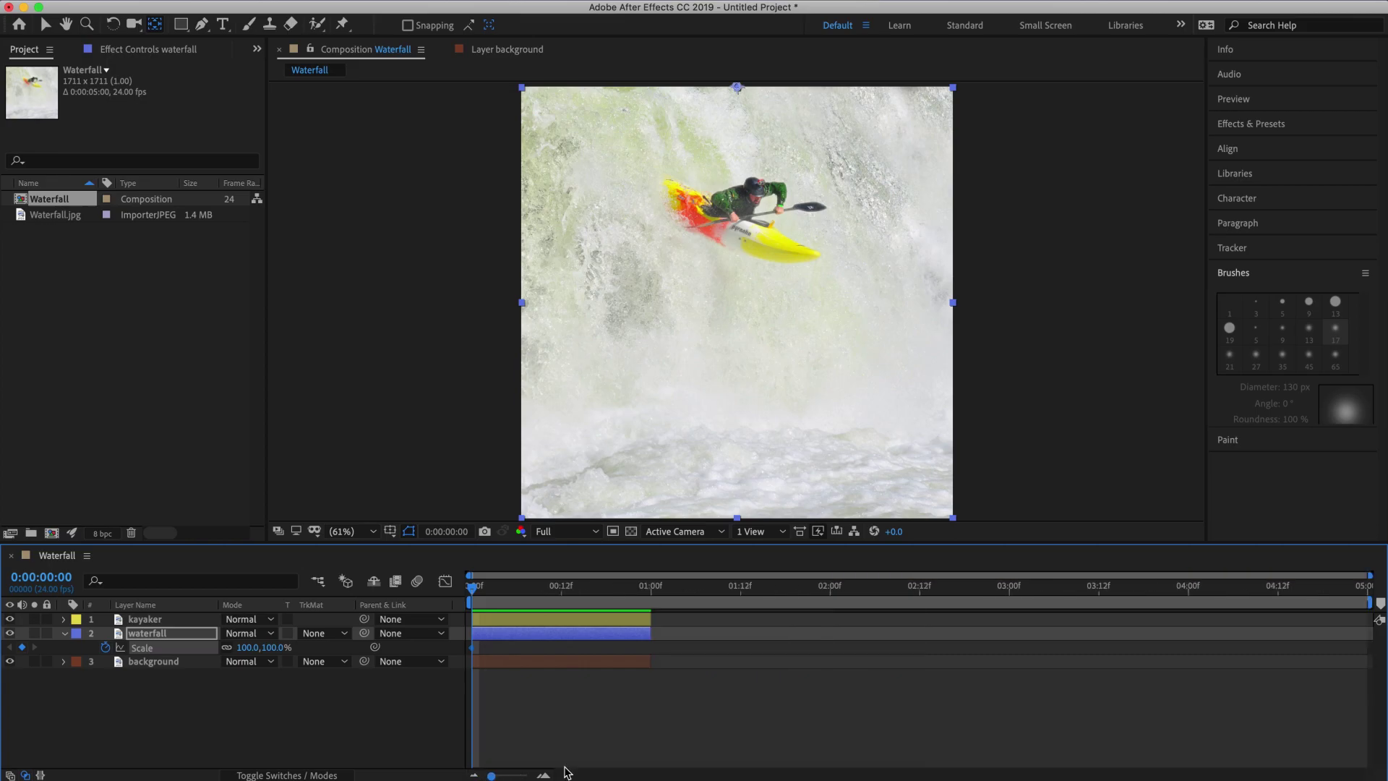
{"action": "left_click_drag", "start_coordinate": [1371, 602], "coordinate": [653, 602]}
{"action": "left_click", "coordinate": [652, 590]}
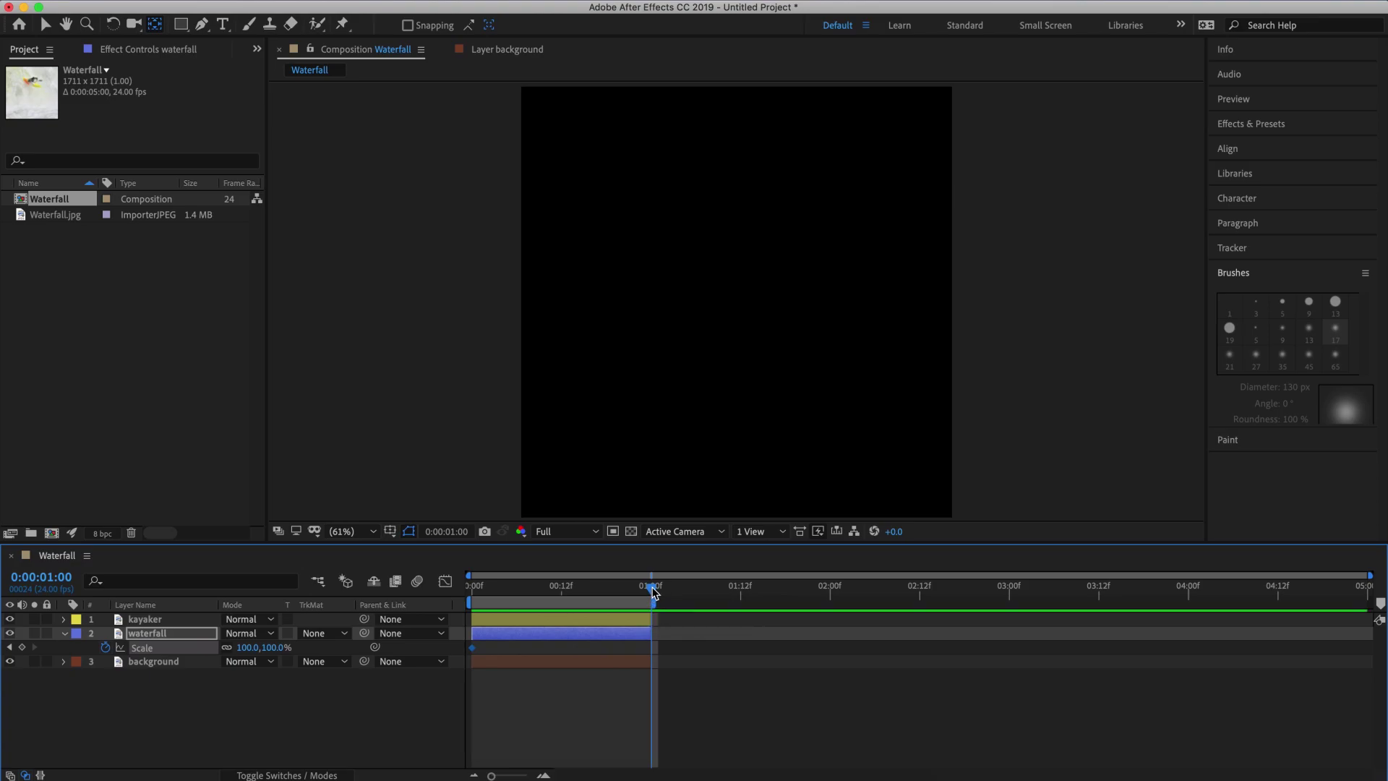
Extend the ends of the waterfall and kayaker layers slightly past the 1-second mark.
{"action": "left_click_drag", "start_coordinate": [652, 629], "coordinate": [657, 630]}
{"action": "left_click", "coordinate": [656, 622]}
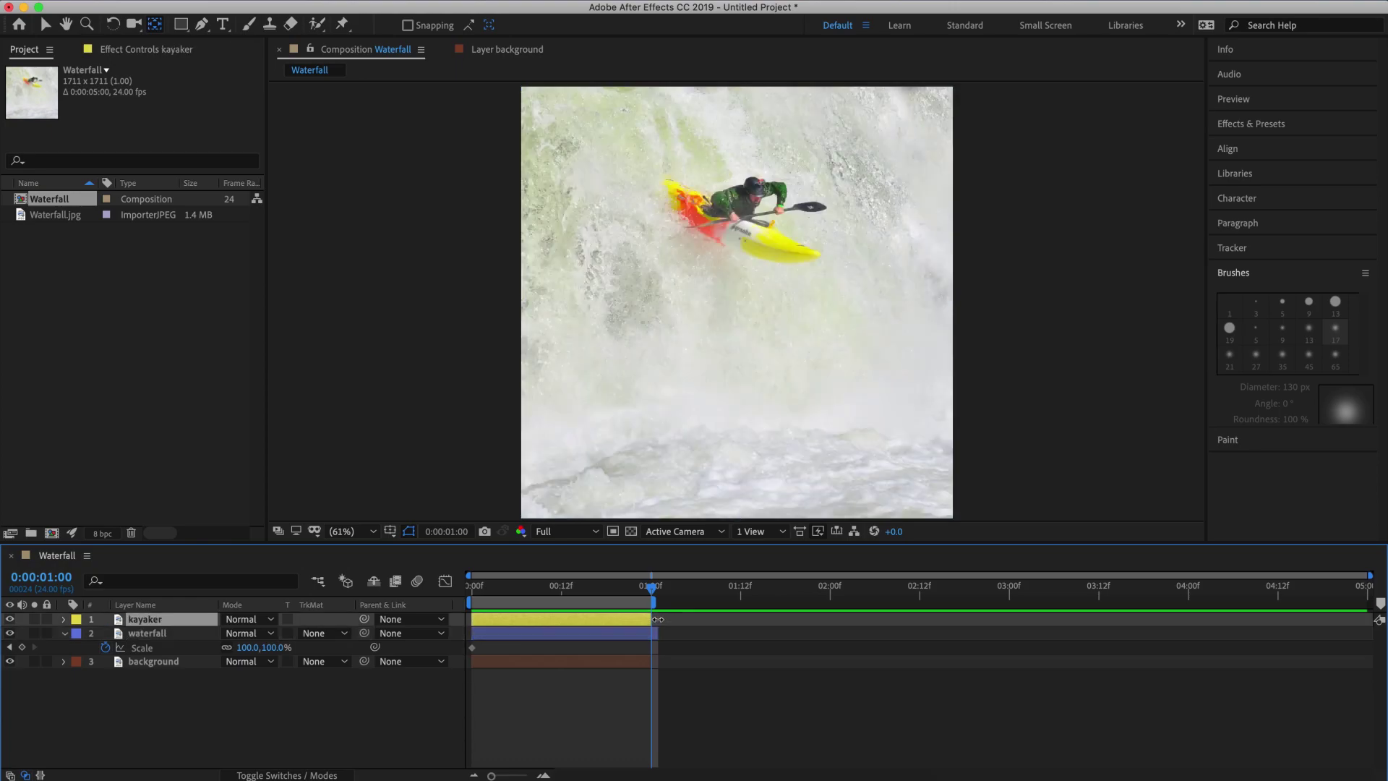
{"action": "left_click", "coordinate": [647, 633]}
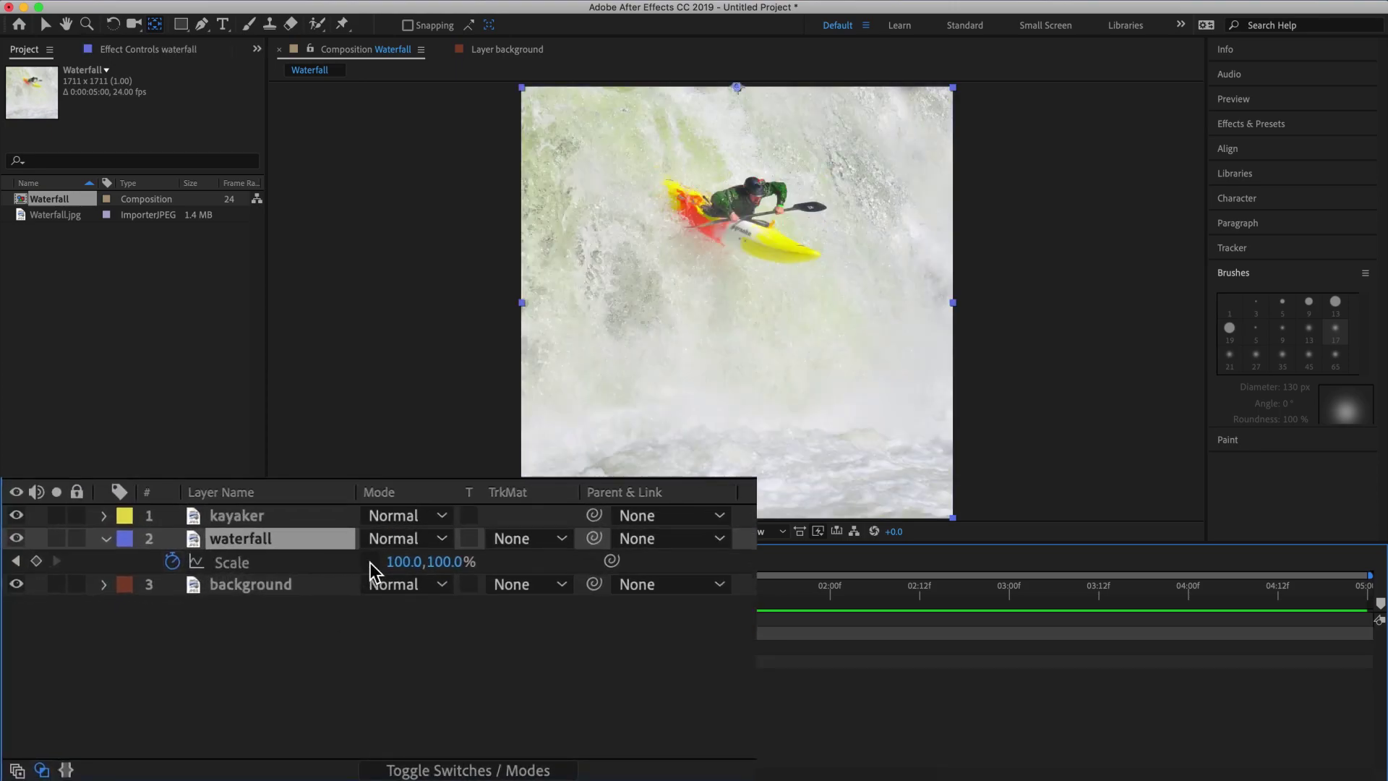
At 1 second, set the waterfall layer's unlinked Scale to 107% horizontally and 176% vertically.
{"action": "left_click", "coordinate": [402, 562]}
{"action": "type", "text": "10"}
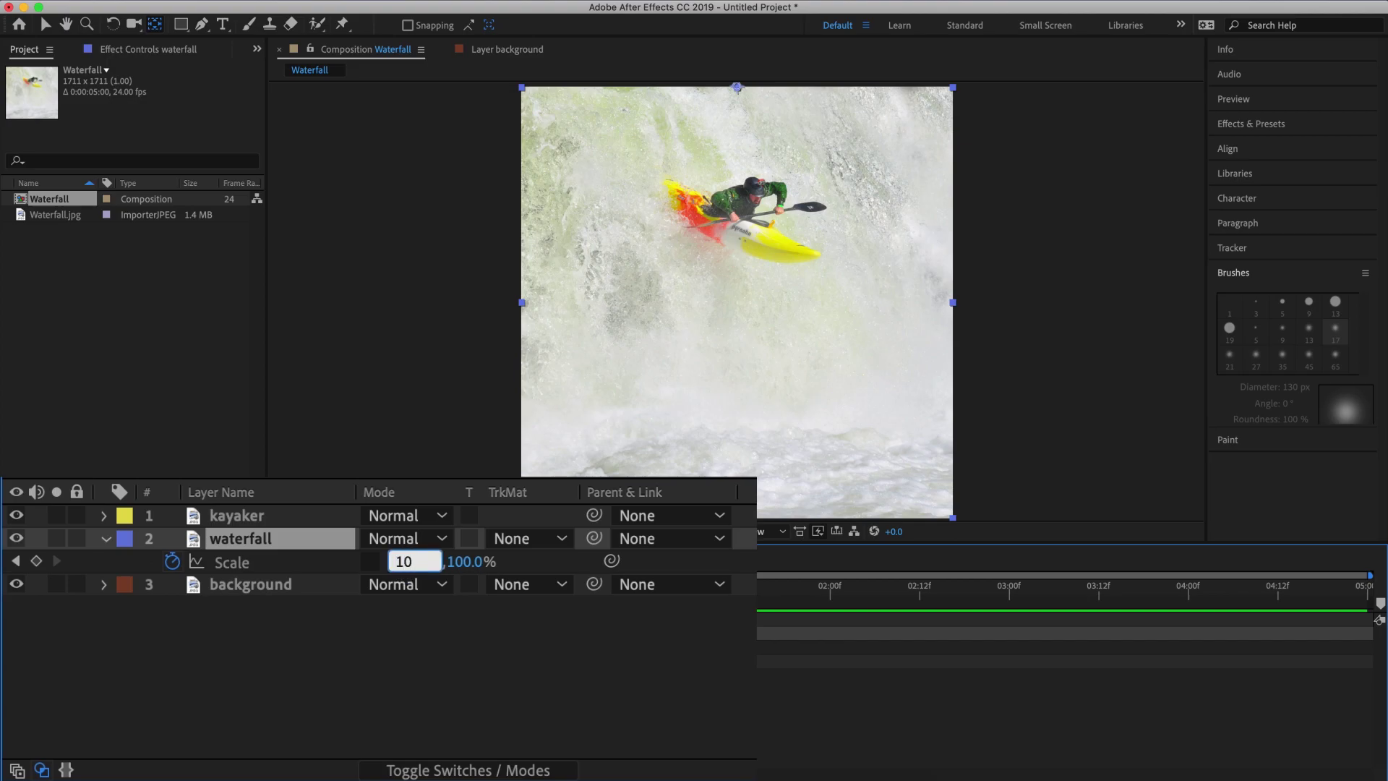
{"action": "type", "text": "7"}
{"action": "key", "text": "Return"}
{"action": "left_click", "coordinate": [437, 654]}
{"action": "type", "text": "176"}
{"action": "key", "text": "Return"}
Return to the first frame and play a preview of the waterfall stretch animation.
{"action": "left_click_drag", "start_coordinate": [651, 589], "coordinate": [442, 601]}
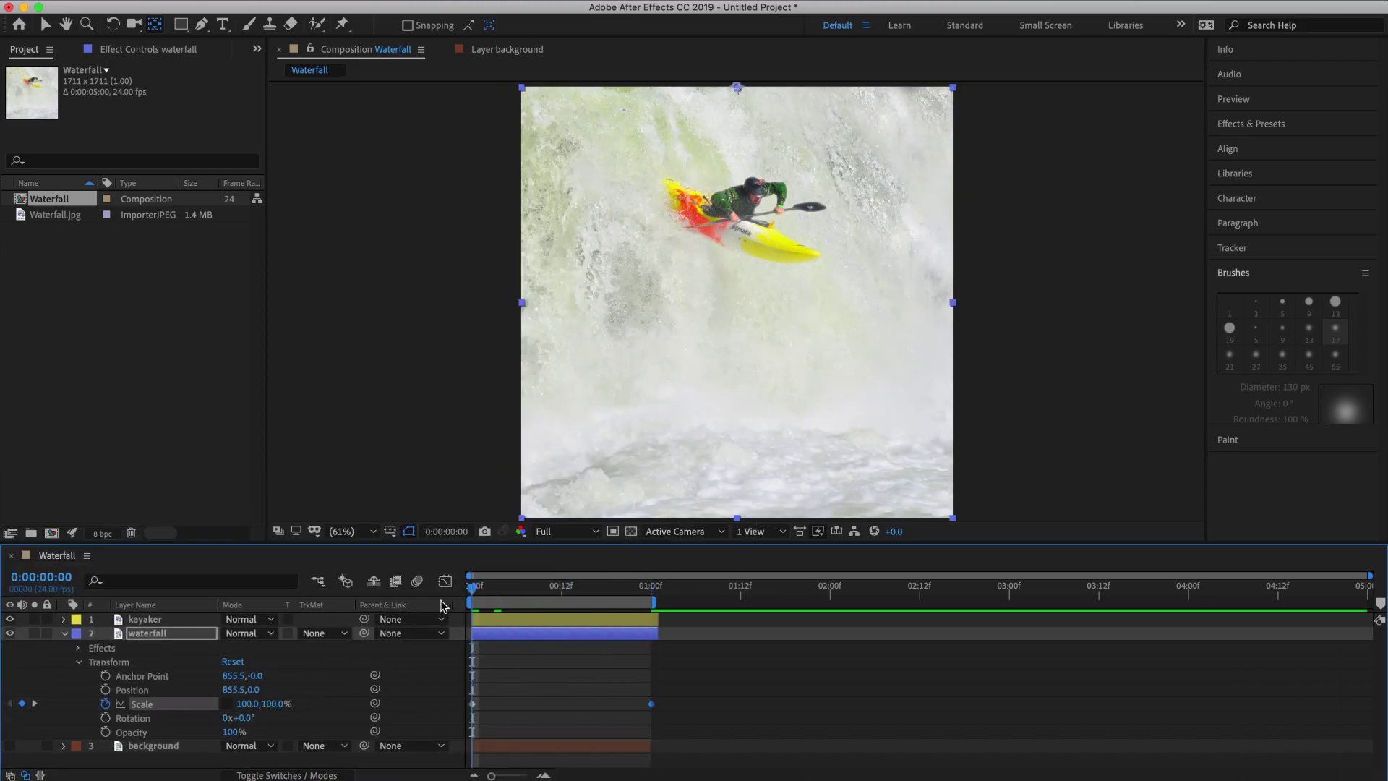
{"action": "left_click", "coordinate": [1247, 127]}
{"action": "left_click", "coordinate": [1248, 102]}
{"action": "left_click", "coordinate": [1290, 122]}
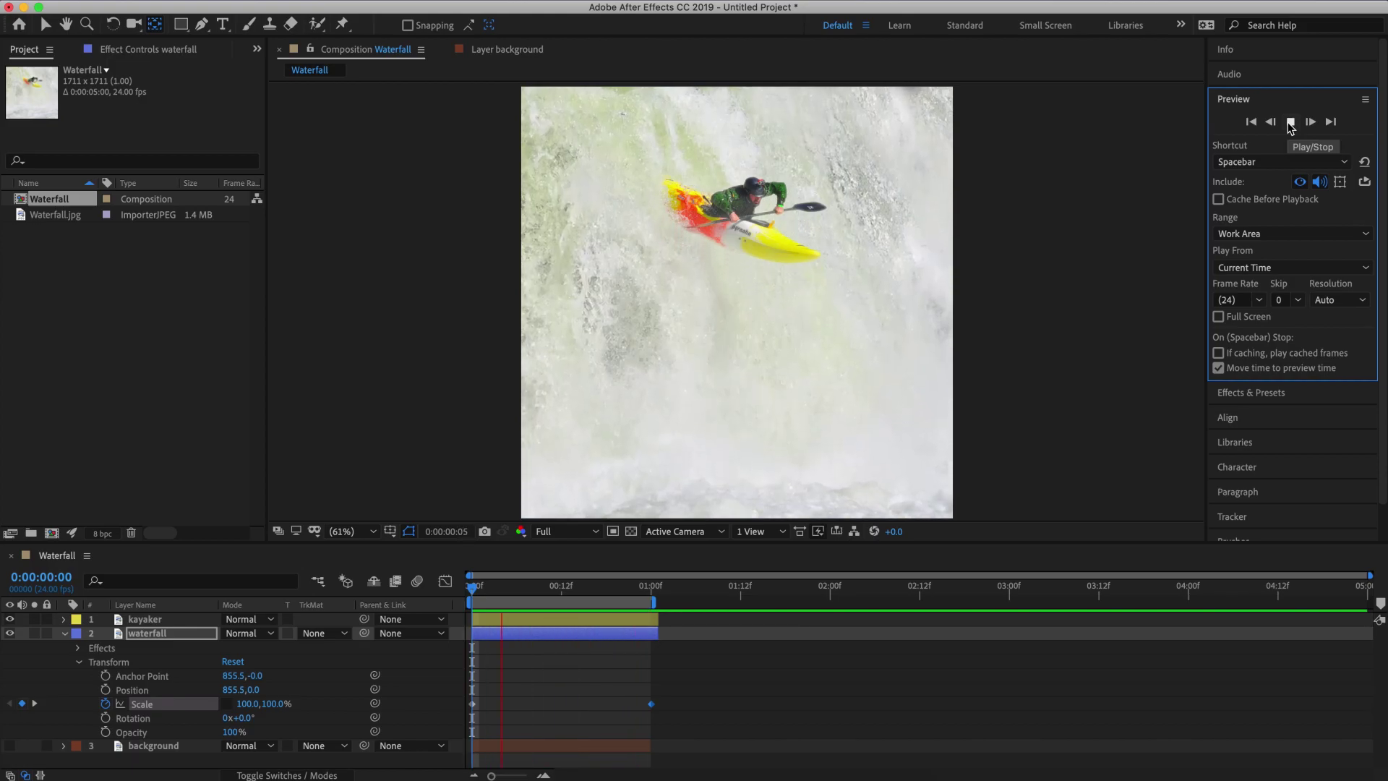
Add an Opacity keyframe to the waterfall layer at 0 seconds and set its opacity to 15% at 1 second.
{"action": "left_click", "coordinate": [149, 635]}
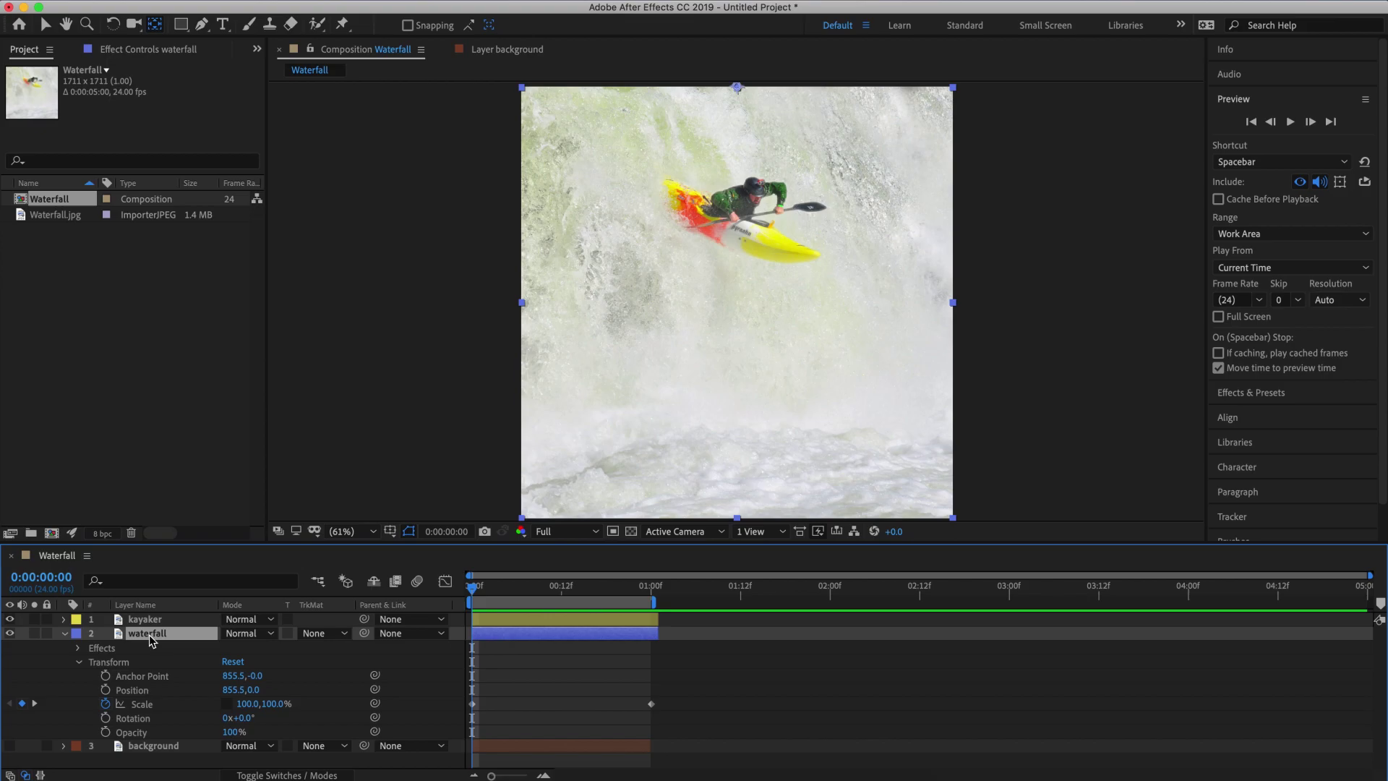
{"action": "key", "text": "t"}
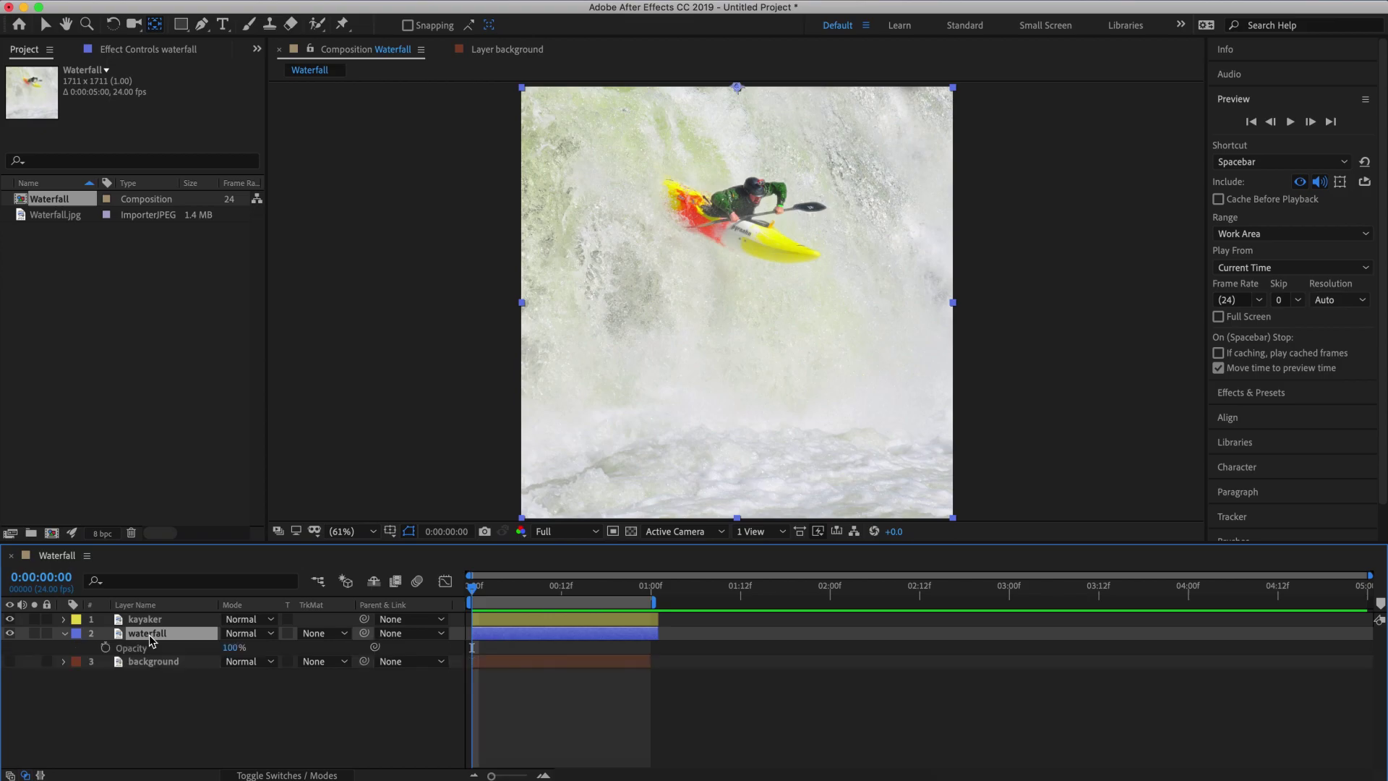
{"action": "left_click", "coordinate": [106, 647]}
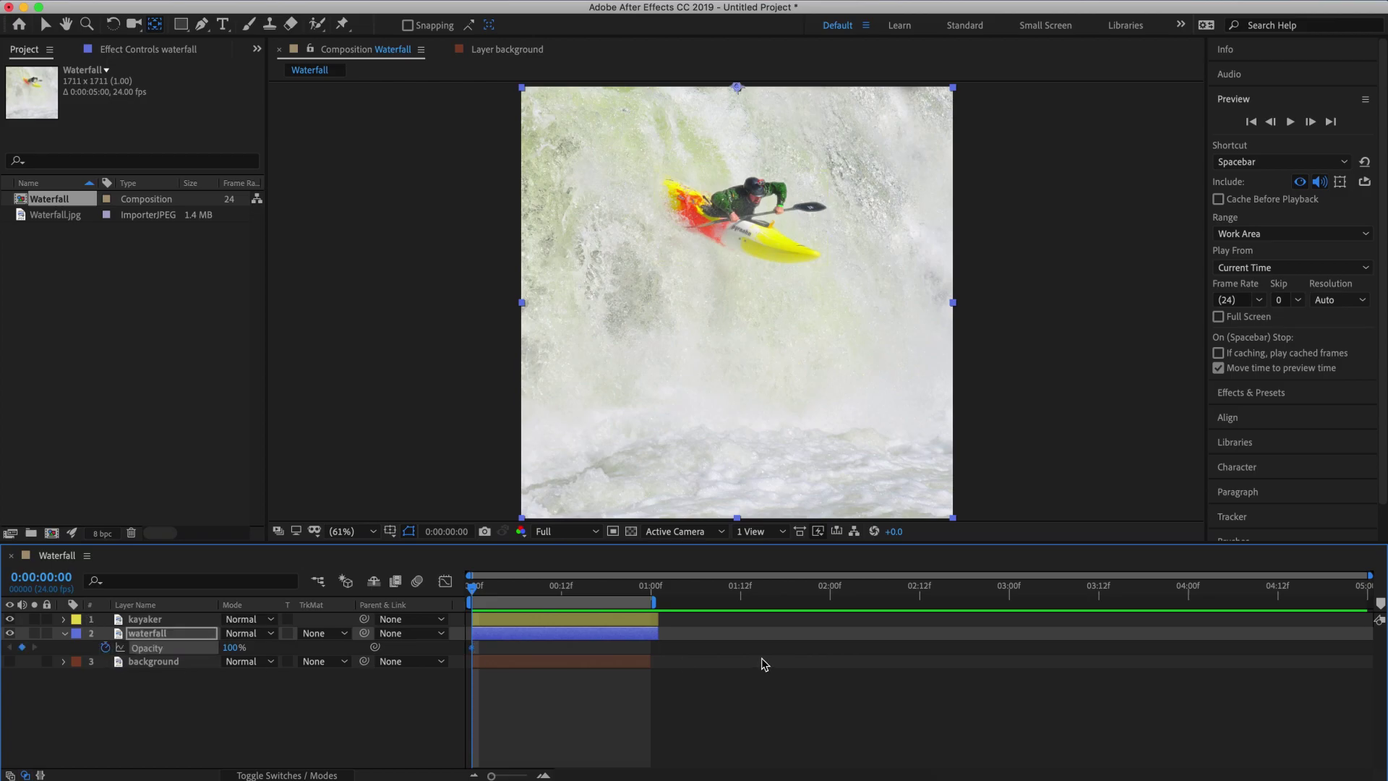
{"action": "left_click", "coordinate": [653, 597]}
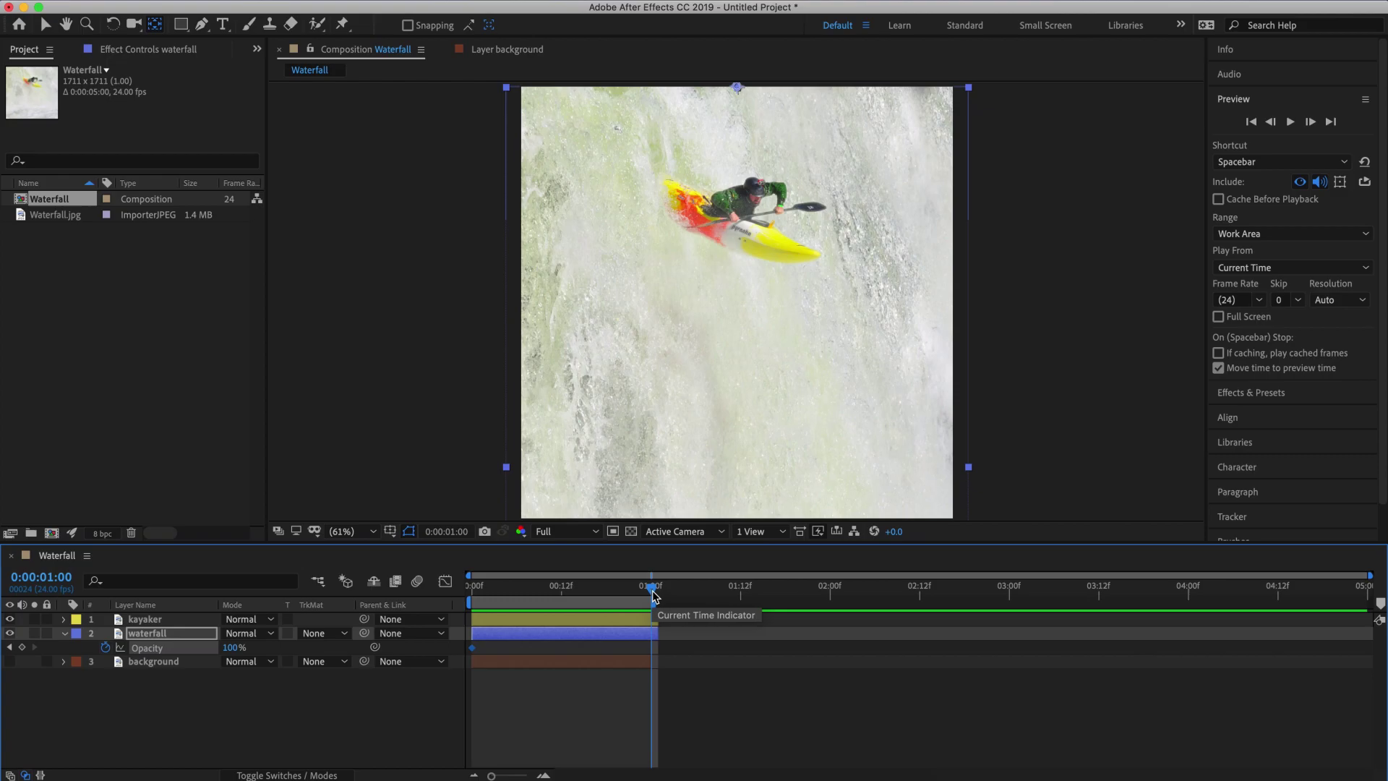
{"action": "left_click", "coordinate": [233, 650]}
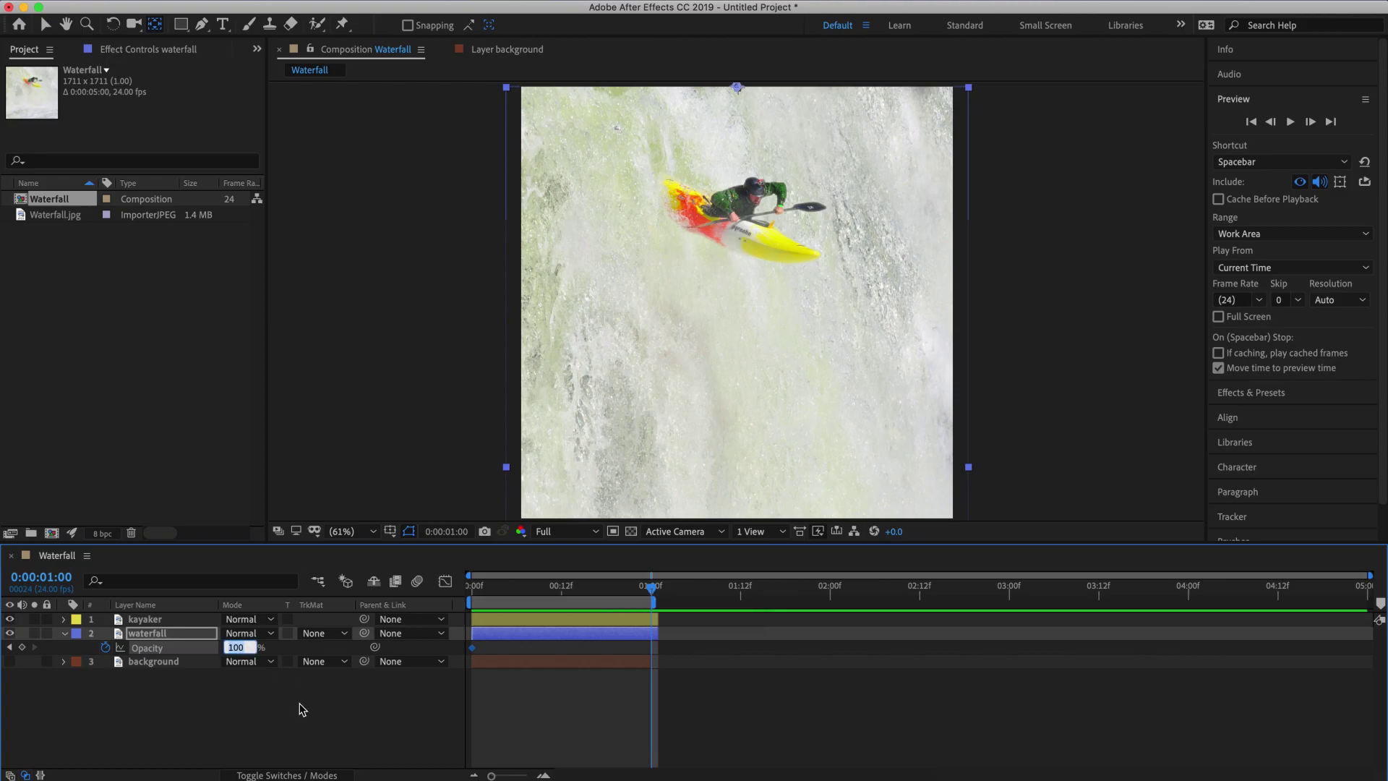
{"action": "type", "text": "15"}
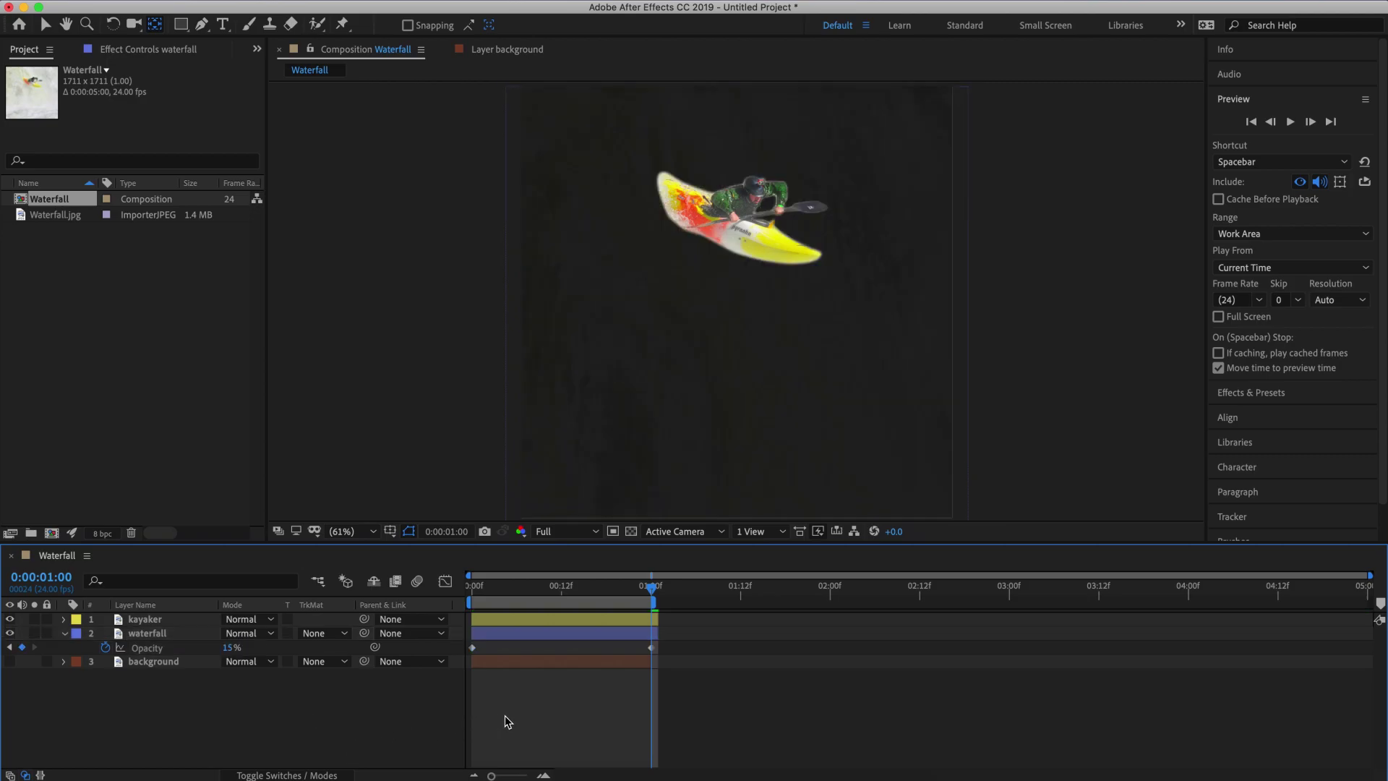
{"action": "left_click", "coordinate": [504, 715]}
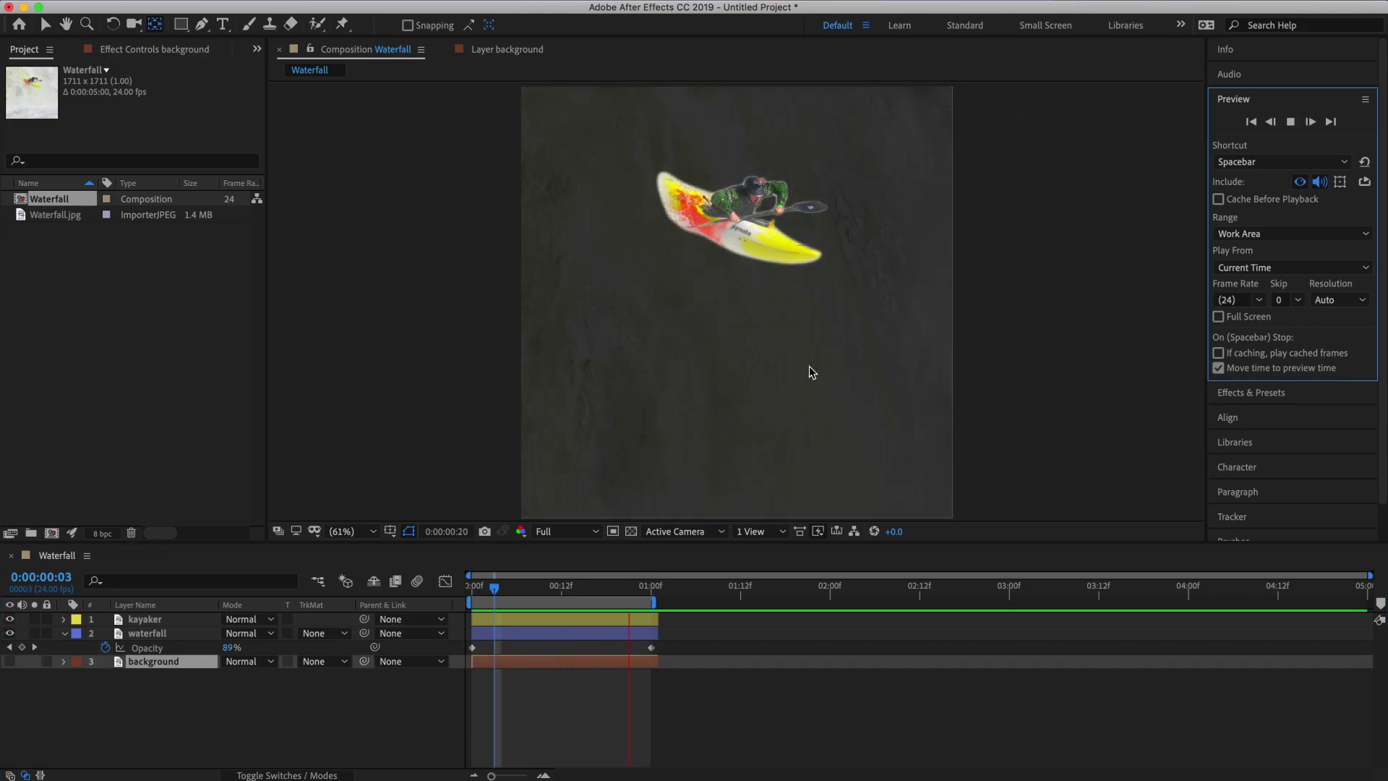
Show the background layer and duplicate it to the top of the stack as outflow with a pale aqua label.
{"action": "left_click", "coordinate": [9, 662]}
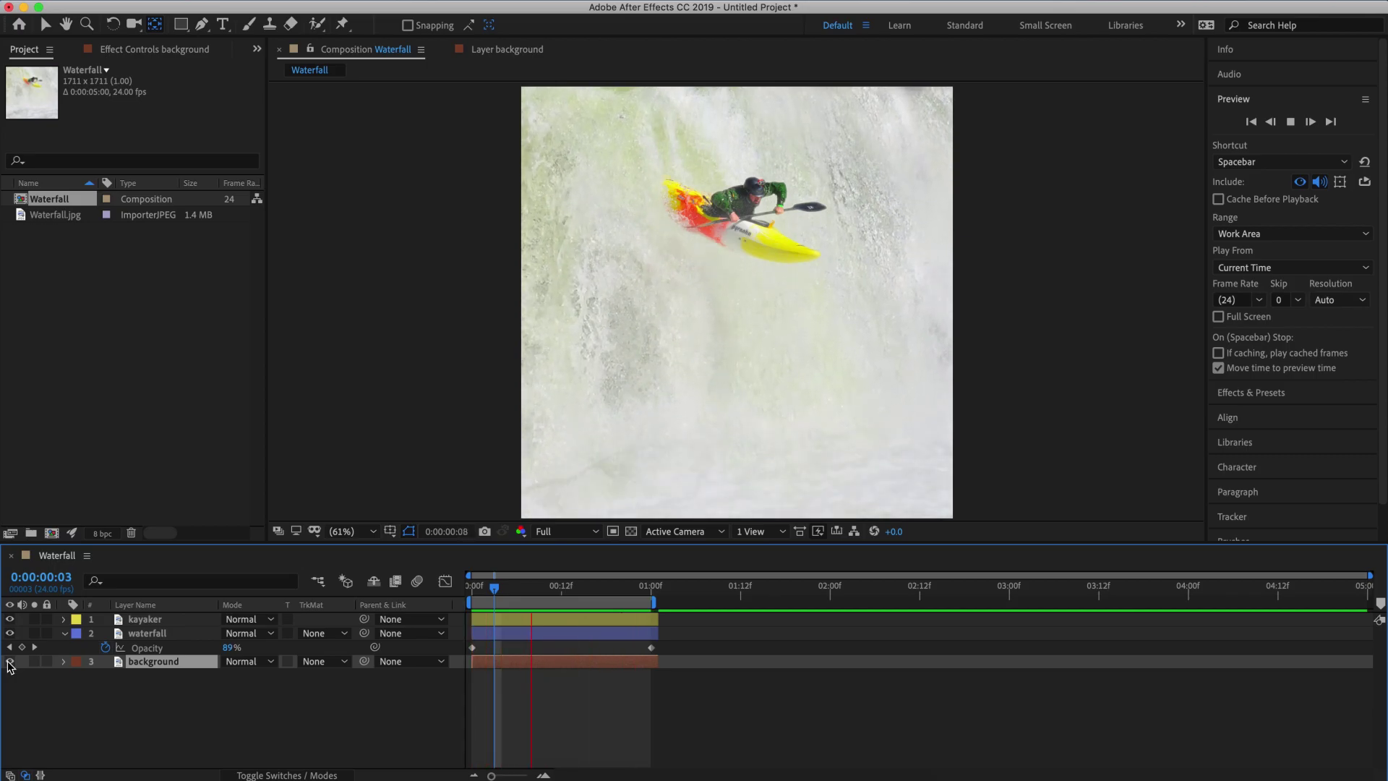
{"action": "key", "text": "ctrl+d"}
{"action": "key", "text": "ctrl+shift+bracketright"}
{"action": "right_click", "coordinate": [160, 620]}
{"action": "left_click", "coordinate": [243, 771]}
{"action": "type", "text": "outflow"}
{"action": "key", "text": "Return"}
{"action": "left_click", "coordinate": [75, 619]}
{"action": "left_click", "coordinate": [114, 573]}
Draw a closed pen mask on the outflow layer along the churning water's upper edge and around the frame's lower part.
{"action": "key", "text": "g"}
{"action": "left_click", "coordinate": [510, 431]}
{"action": "left_click", "coordinate": [681, 410]}
{"action": "left_click", "coordinate": [763, 420]}
{"action": "left_click", "coordinate": [869, 421]}
{"action": "left_click", "coordinate": [956, 420]}
{"action": "left_click_drag", "start_coordinate": [982, 457], "coordinate": [993, 365]}
{"action": "left_click", "coordinate": [1006, 331]}
{"action": "left_click", "coordinate": [1006, 482]}
{"action": "left_click", "coordinate": [491, 483]}
{"action": "left_click", "coordinate": [492, 337]}
{"action": "left_click", "coordinate": [522, 340]}
Duplicate the outflow layer, place the copy beneath it and rename it outflow base.
{"action": "left_click", "coordinate": [172, 623]}
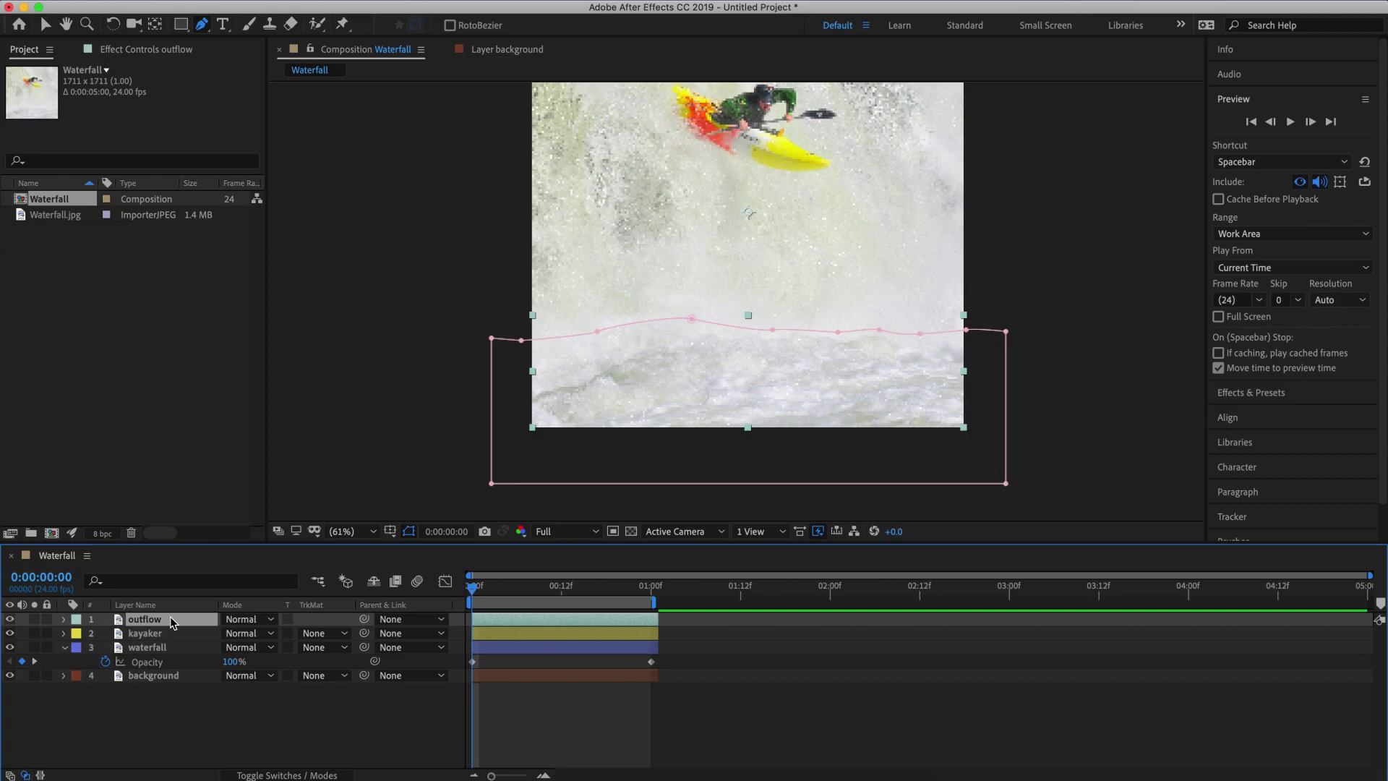
{"action": "key", "text": "super+d"}
{"action": "left_click_drag", "start_coordinate": [170, 626], "coordinate": [162, 638]}
{"action": "right_click", "coordinate": [162, 636]}
{"action": "left_click", "coordinate": [217, 765]}
{"action": "type", "text": "out"}
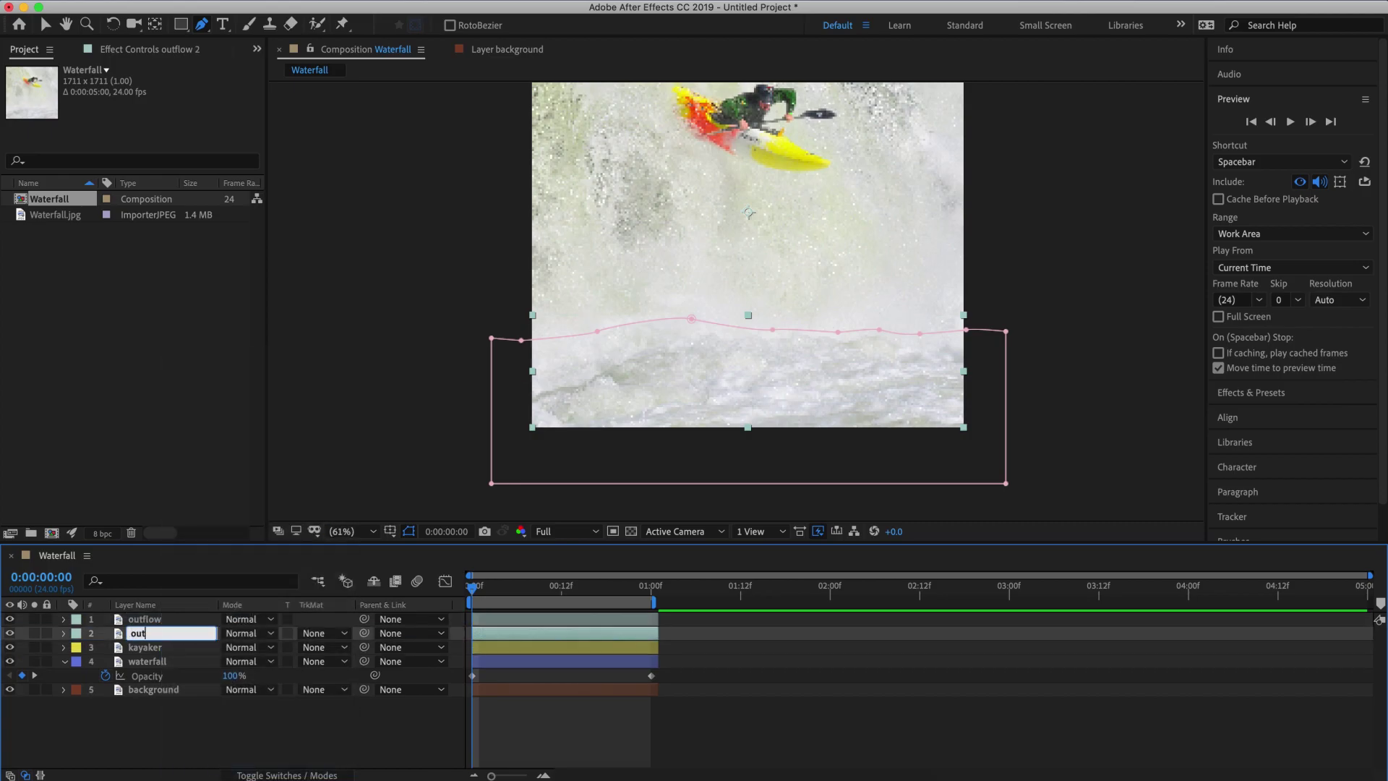
{"action": "type", "text": "flow base"}
{"action": "key", "text": "Return"}
Set the feather of Mask 1 on the outflow base layer to 50 pixels.
{"action": "left_click", "coordinate": [104, 538]}
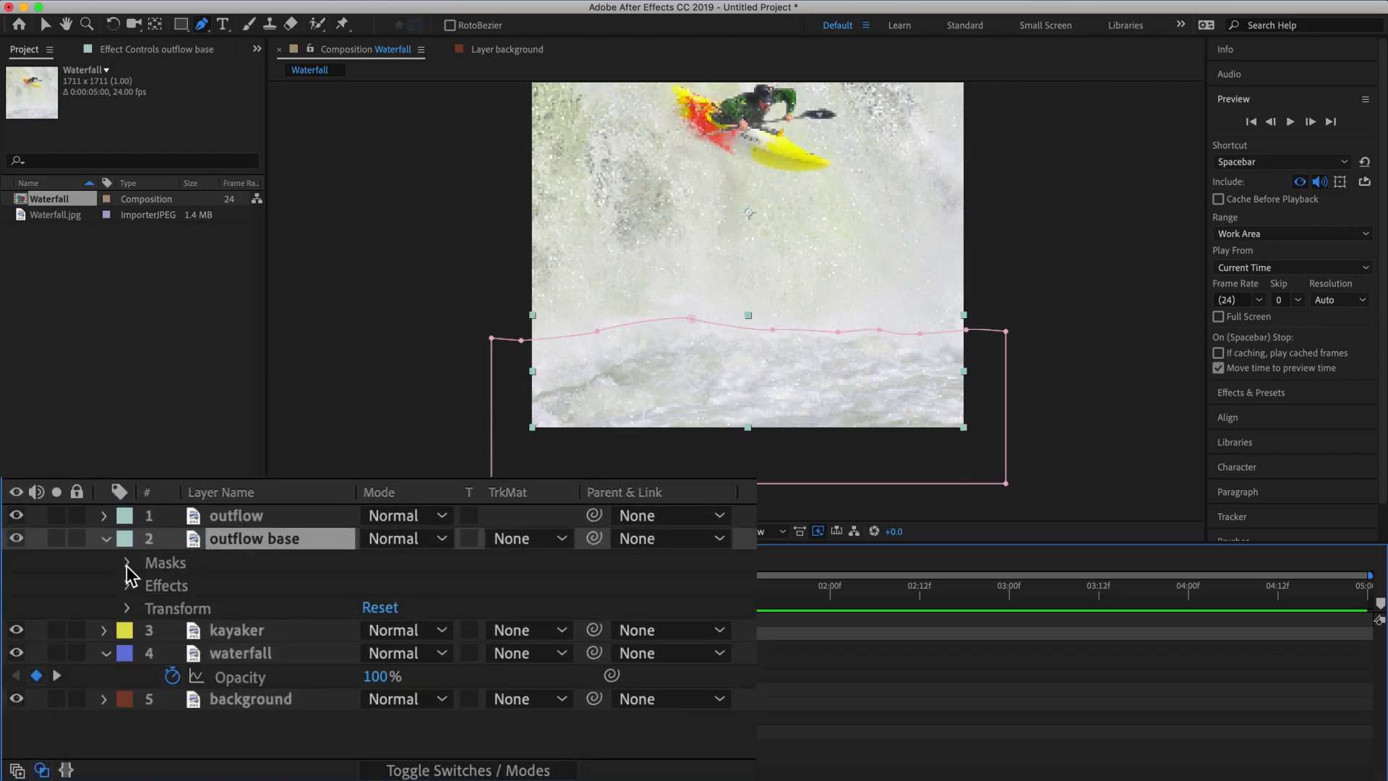
{"action": "left_click", "coordinate": [127, 563]}
{"action": "left_click", "coordinate": [152, 585]}
{"action": "left_click", "coordinate": [405, 631]}
{"action": "type", "text": "50"}
{"action": "key", "text": "Return"}
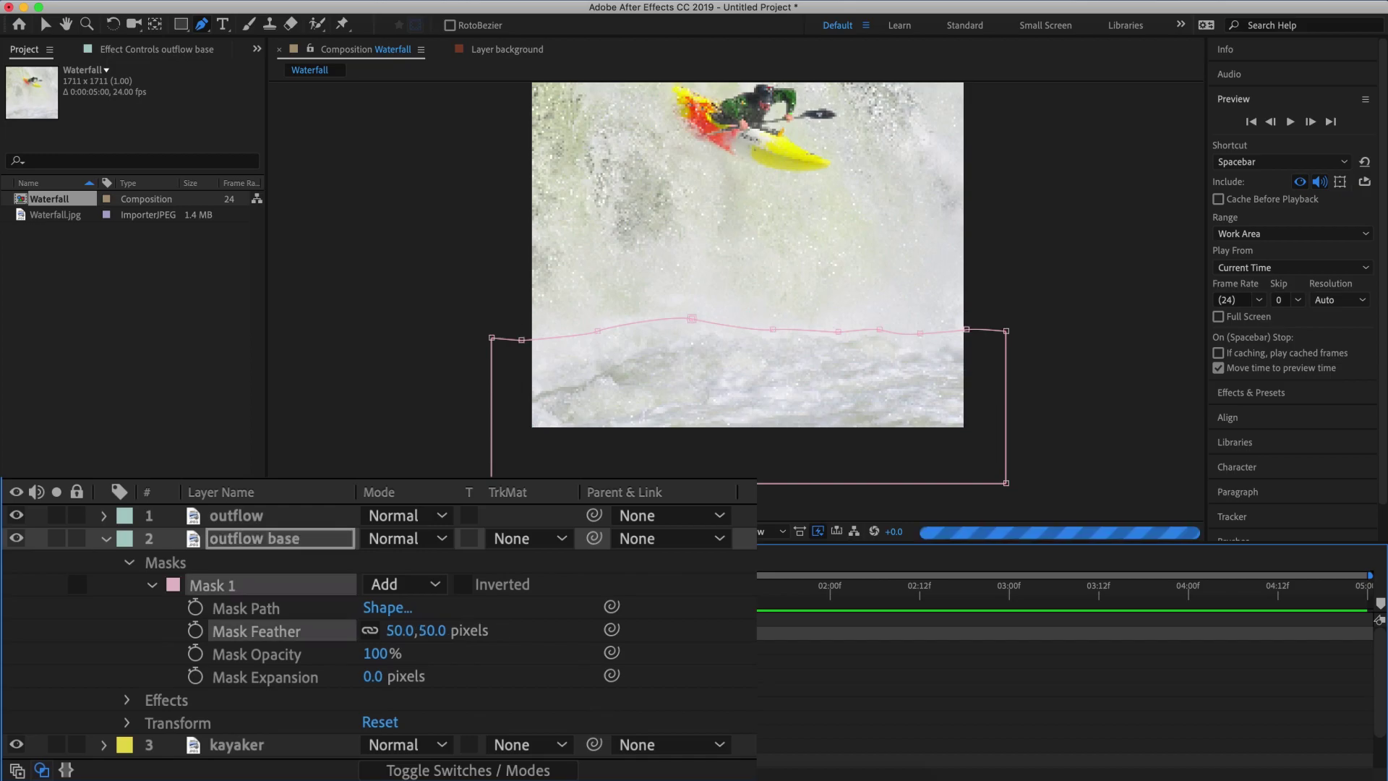
Set the feather of Mask 1 on the outflow layer to 50 pixels.
{"action": "left_click", "coordinate": [103, 538]}
{"action": "left_click", "coordinate": [103, 516]}
{"action": "left_click", "coordinate": [128, 539]}
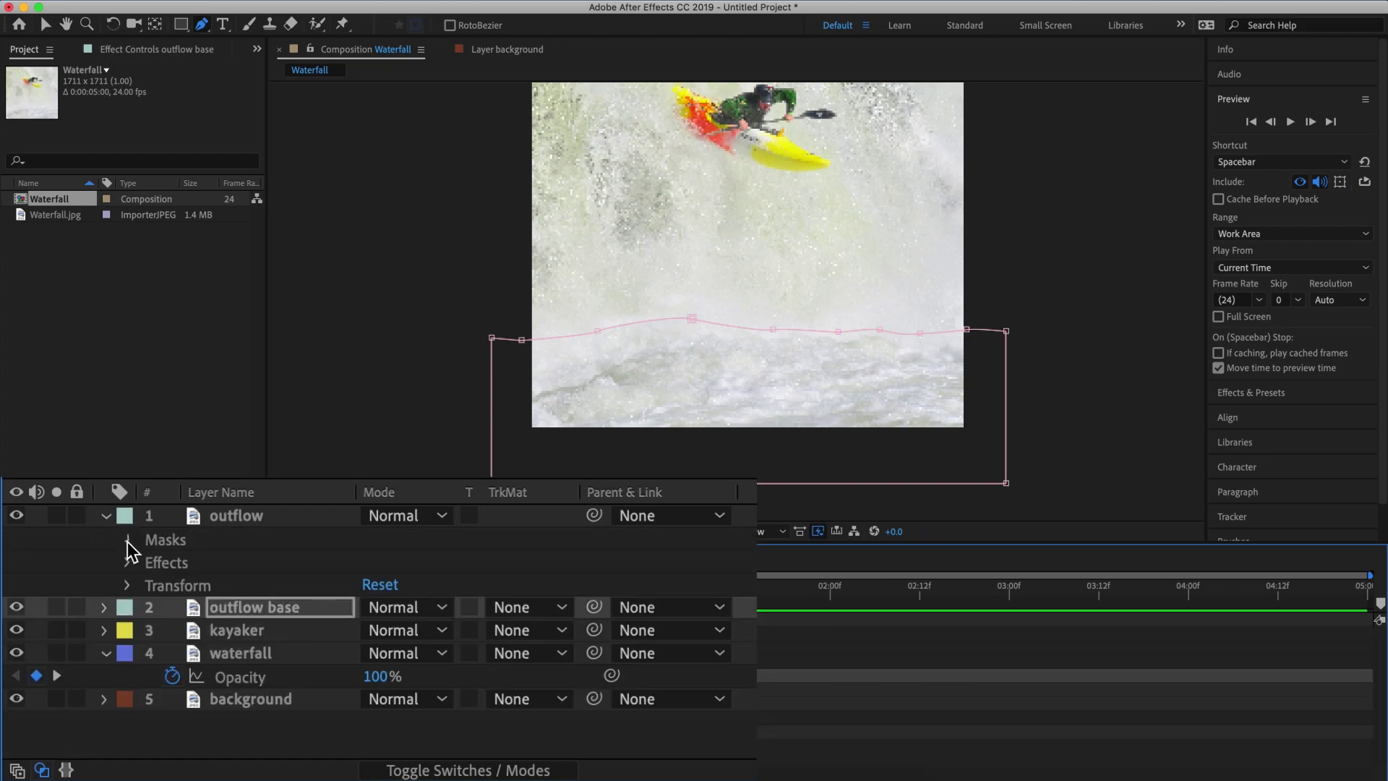
{"action": "left_click", "coordinate": [152, 562]}
{"action": "left_click", "coordinate": [397, 608]}
{"action": "type", "text": "50"}
Move the outflow layer's anchor point to the water's upper edge and keyframe its scale from 100% at 0:00 to an enlarged size at 1:00.
{"action": "left_click", "coordinate": [155, 25]}
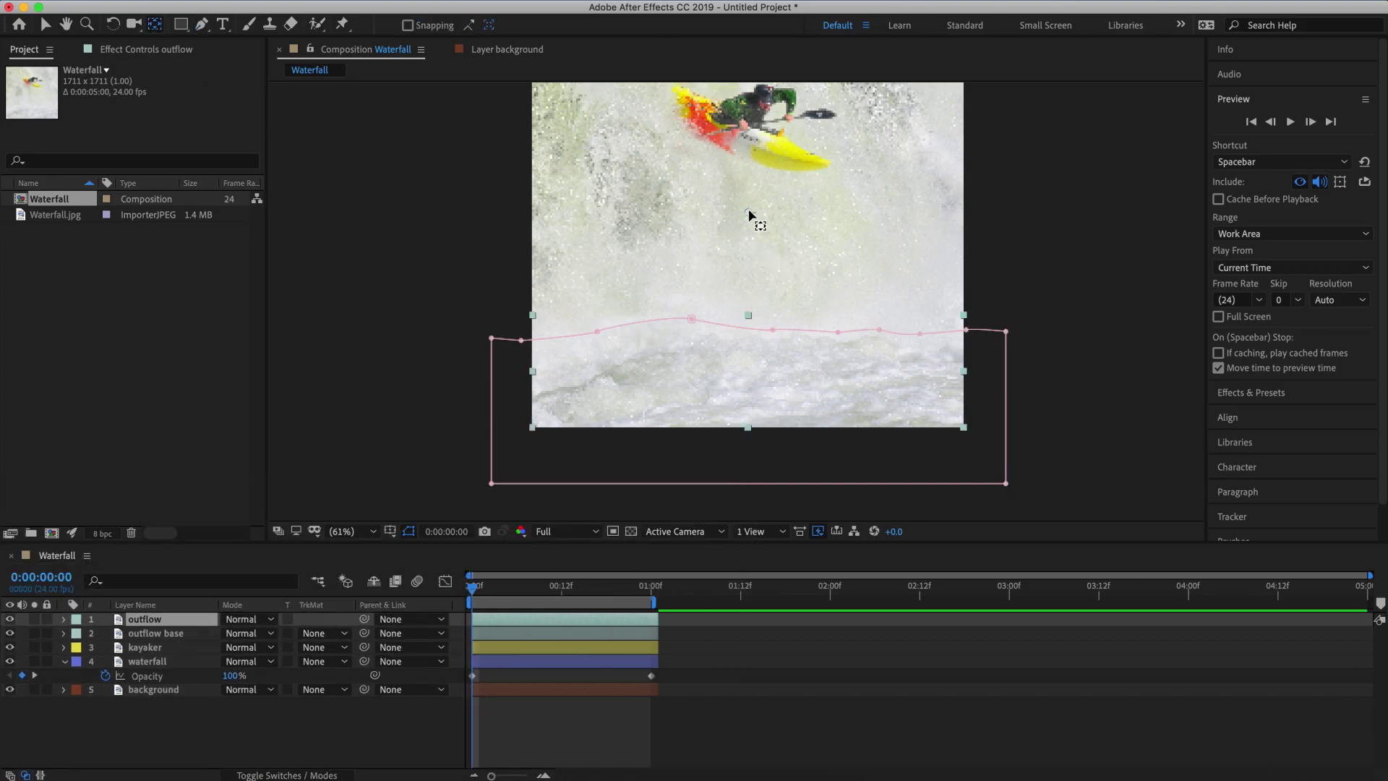
{"action": "left_click_drag", "start_coordinate": [749, 211], "coordinate": [696, 320]}
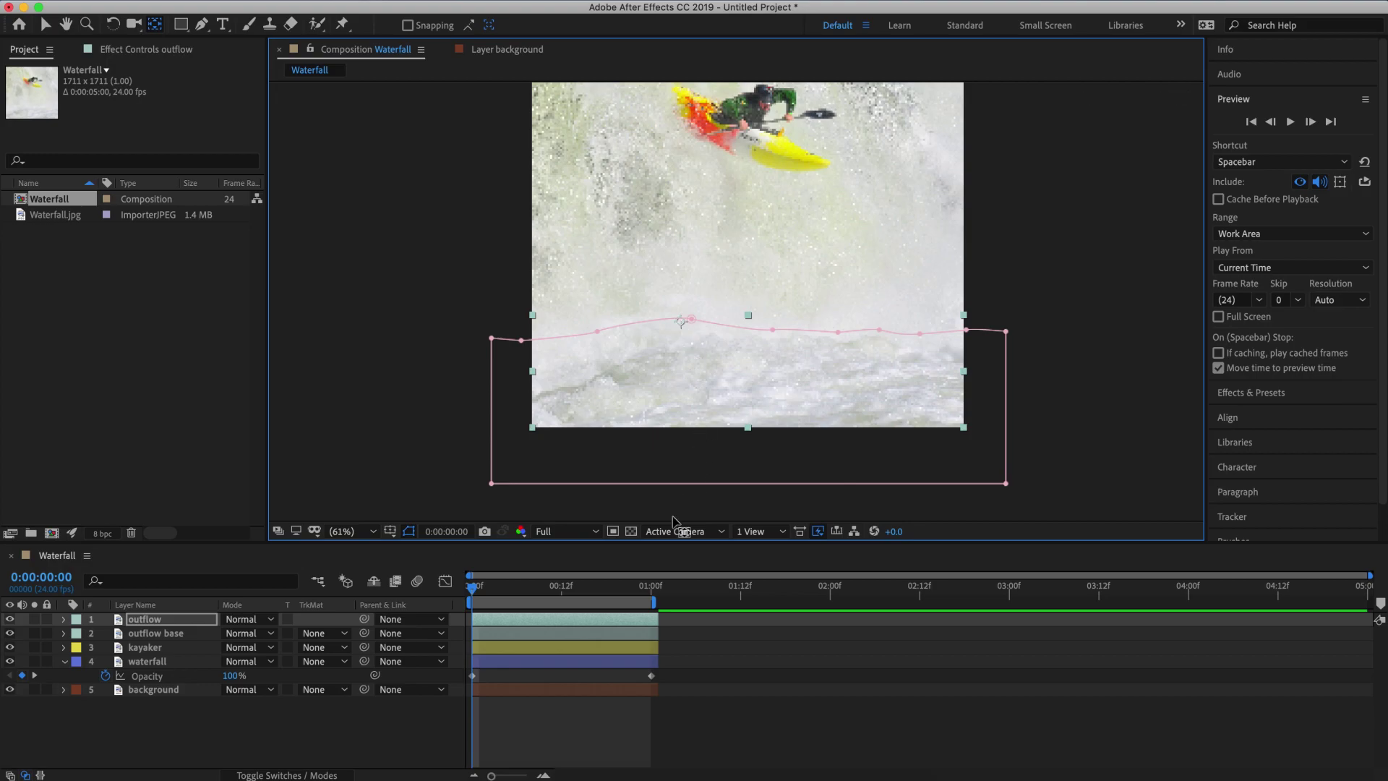
{"action": "key", "text": "s"}
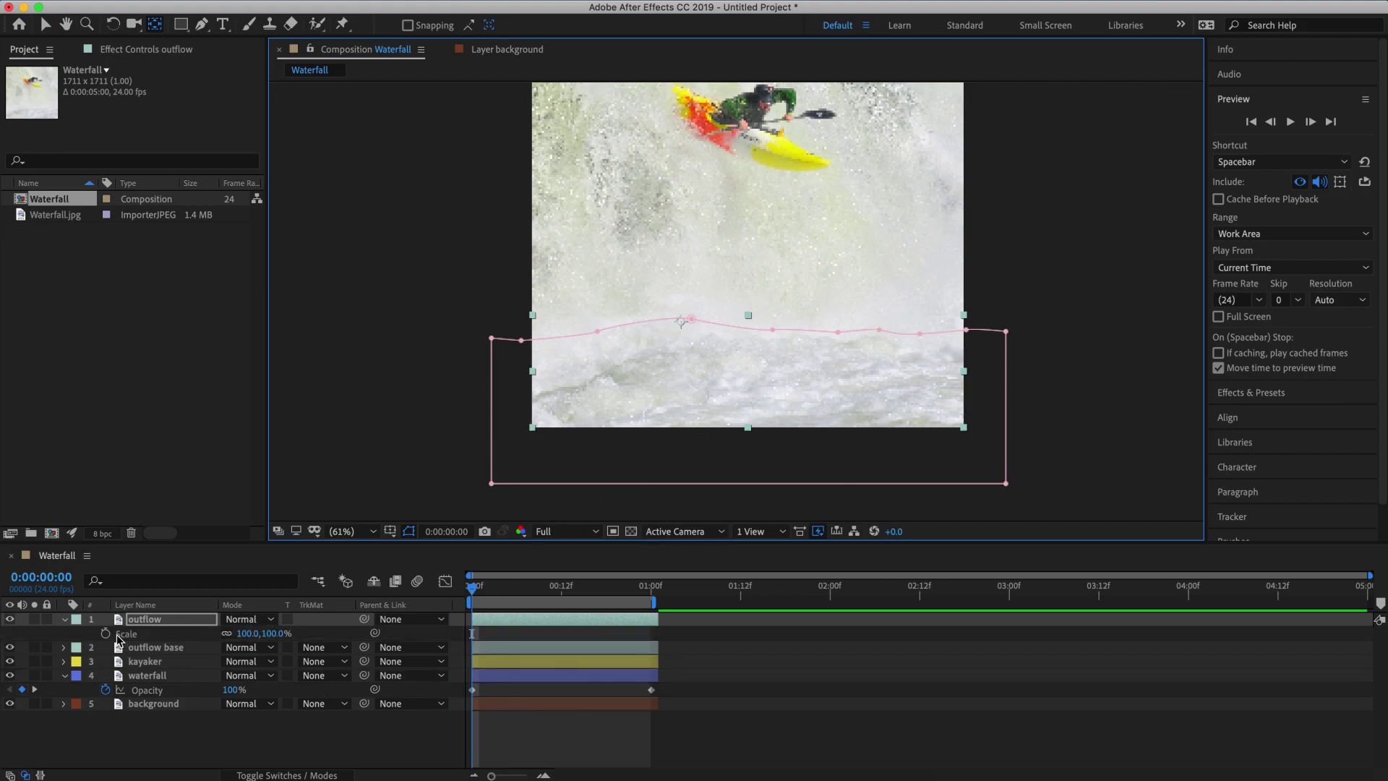
{"action": "left_click", "coordinate": [106, 634]}
{"action": "left_click", "coordinate": [649, 588]}
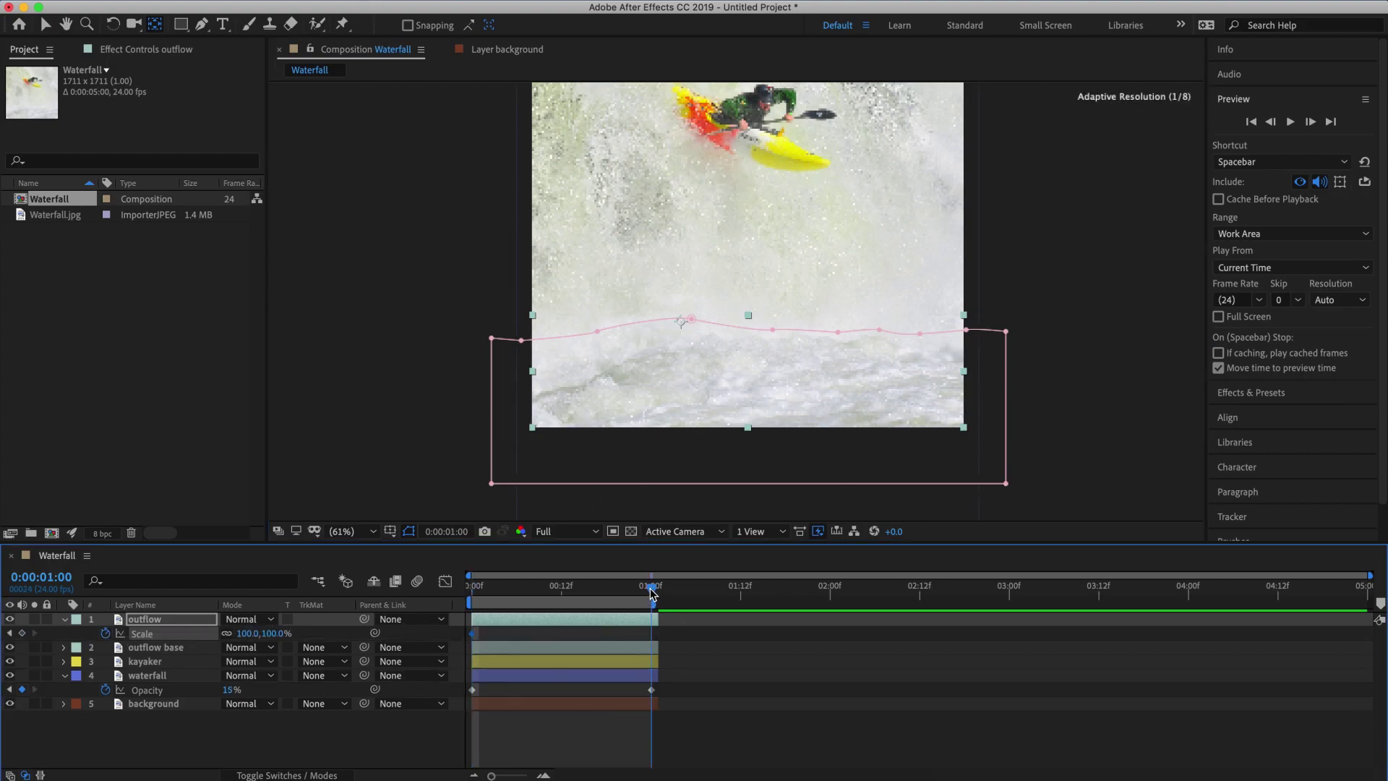
{"action": "left_click", "coordinate": [248, 634]}
{"action": "type", "text": "200"}
{"action": "key", "text": "Tab"}
{"action": "type", "text": "1"}
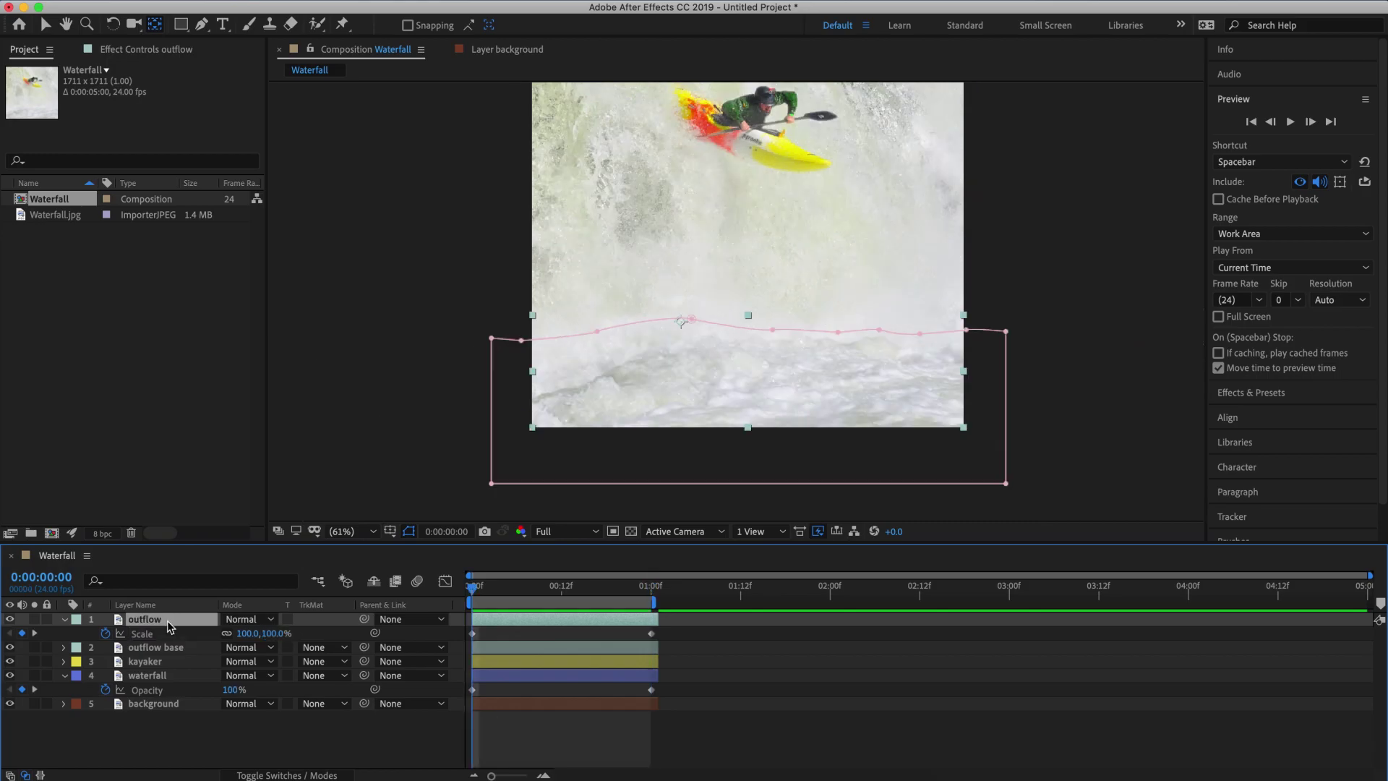
Keyframe the outflow layer's opacity from 100% at 0:00 to 0% at 1:00 and preview the animation.
{"action": "key", "text": "t"}
{"action": "left_click", "coordinate": [107, 633]}
{"action": "key", "text": "k"}
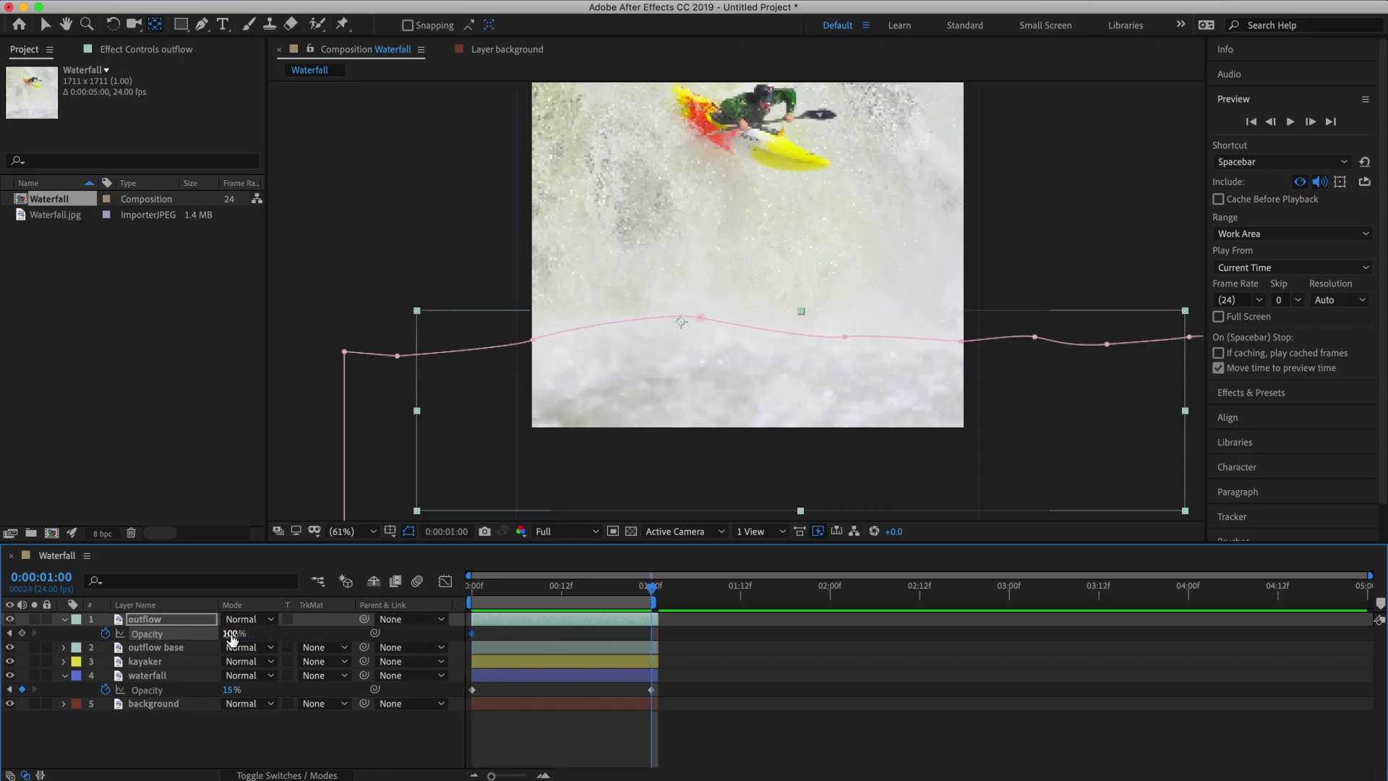
{"action": "left_click", "coordinate": [232, 633]}
{"action": "type", "text": "0"}
{"action": "key", "text": "Return"}
{"action": "key", "text": "Home"}
{"action": "key", "text": "space"}
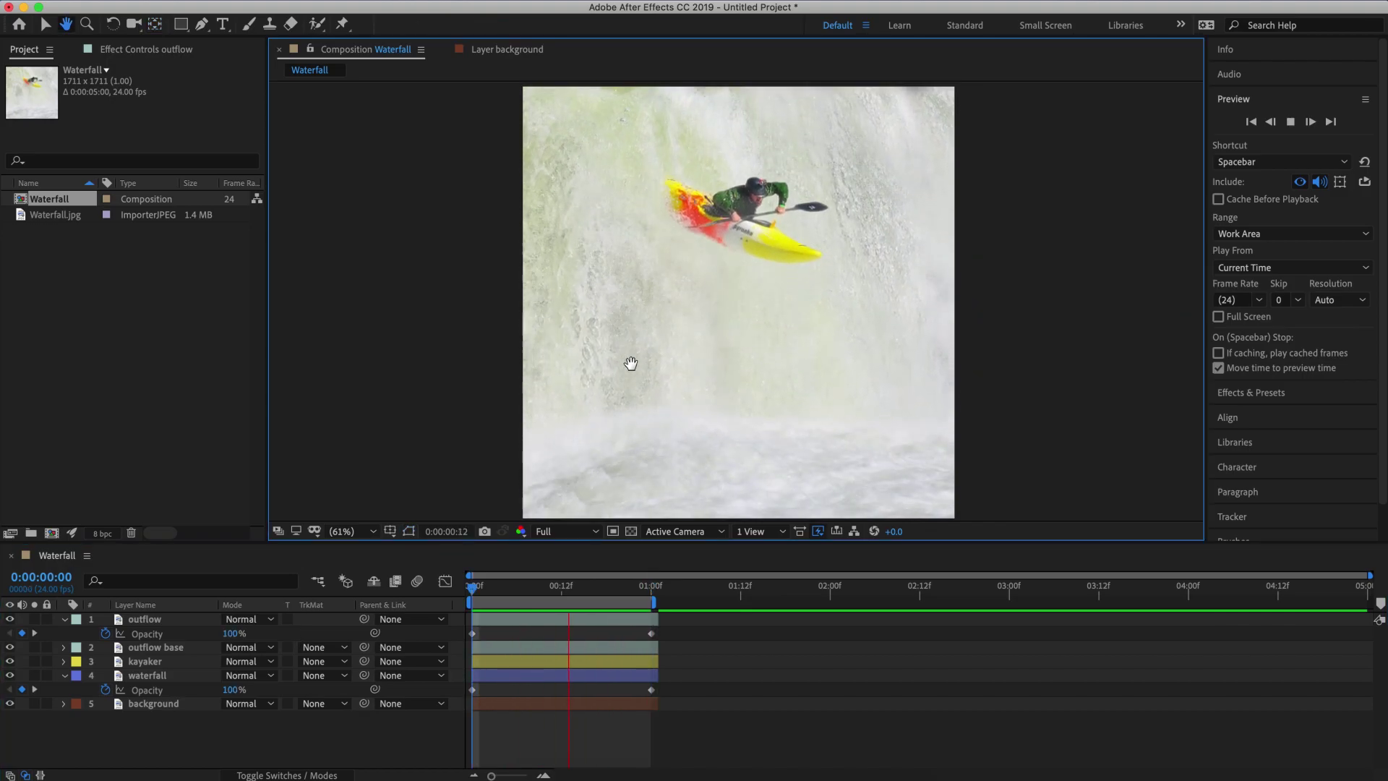
Add a layer marker to the waterfall layer at frame 12.
{"action": "left_click", "coordinate": [153, 704]}
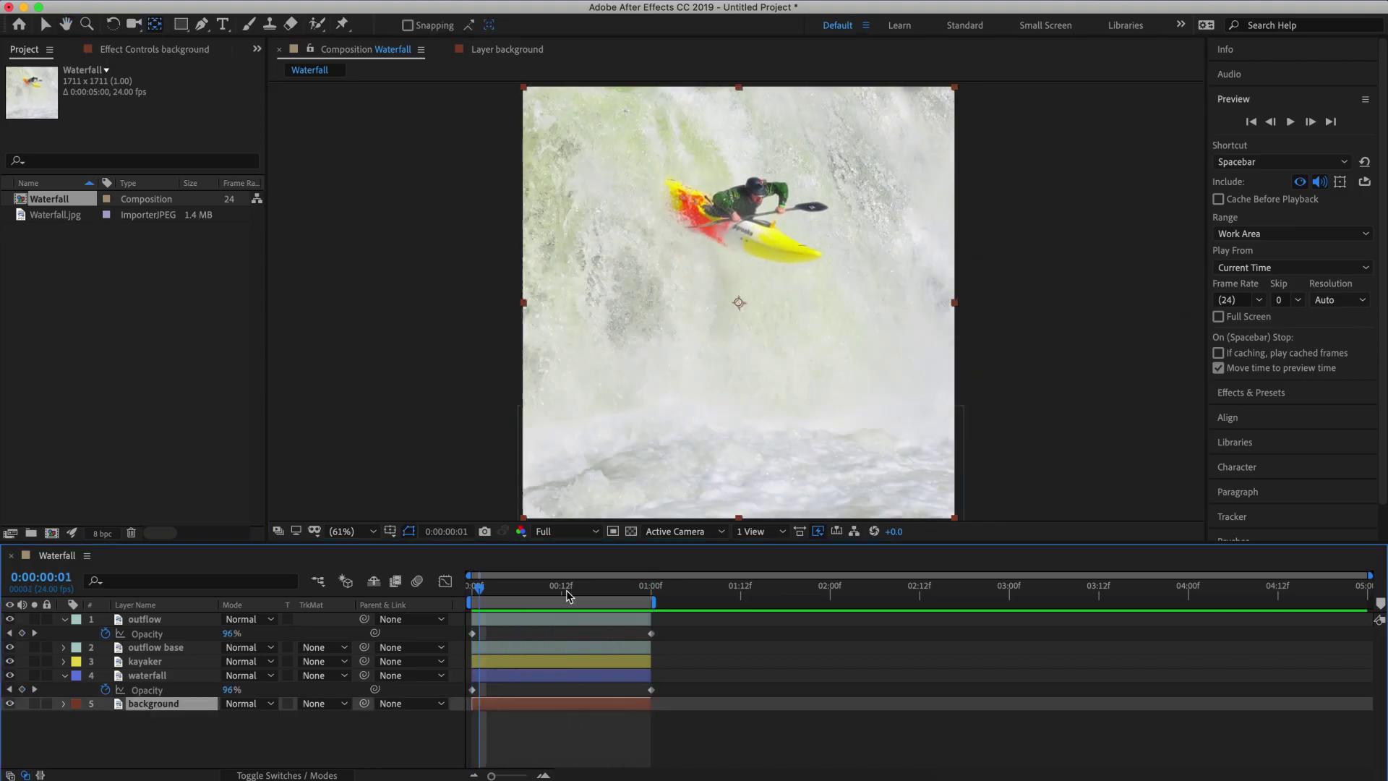
{"action": "left_click", "coordinate": [561, 596]}
{"action": "left_click", "coordinate": [161, 676]}
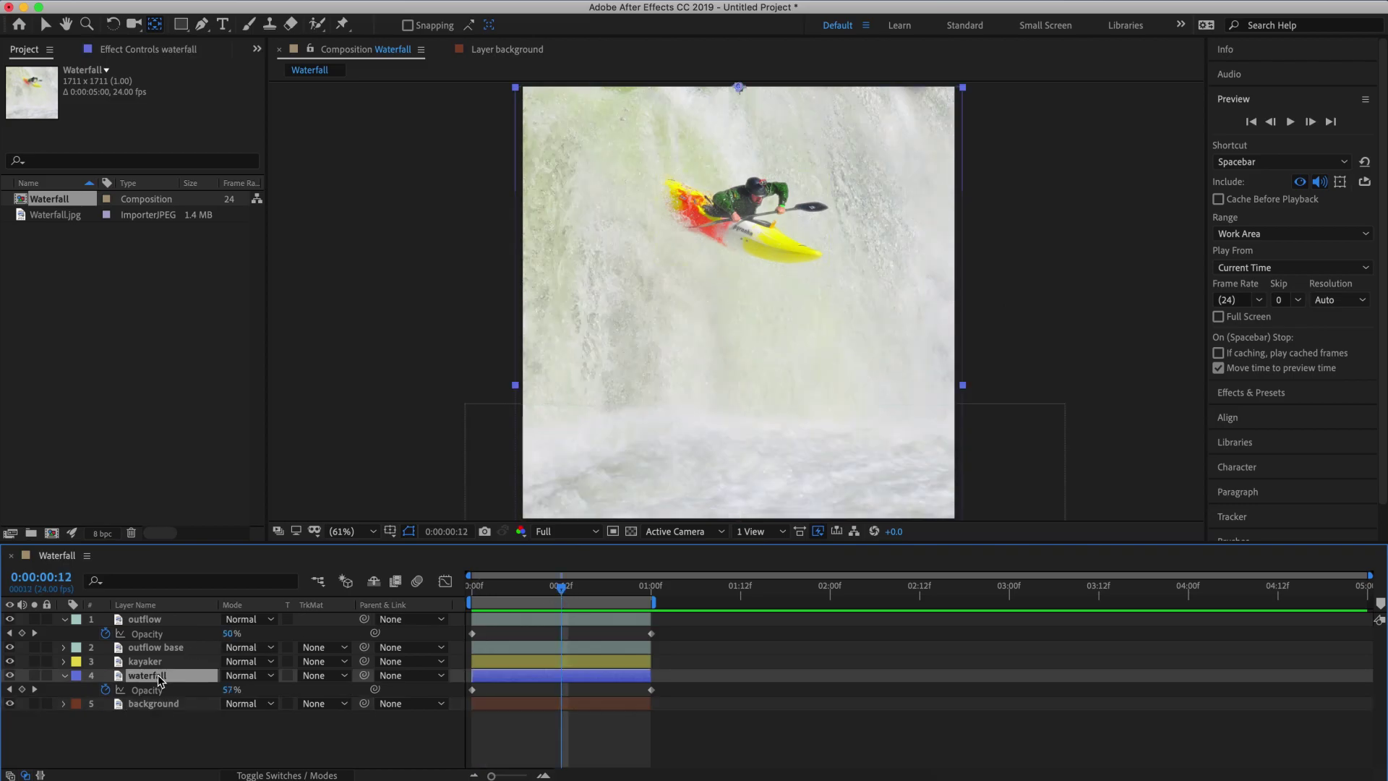
{"action": "key", "text": "ctrl+8"}
{"action": "key", "text": "v"}
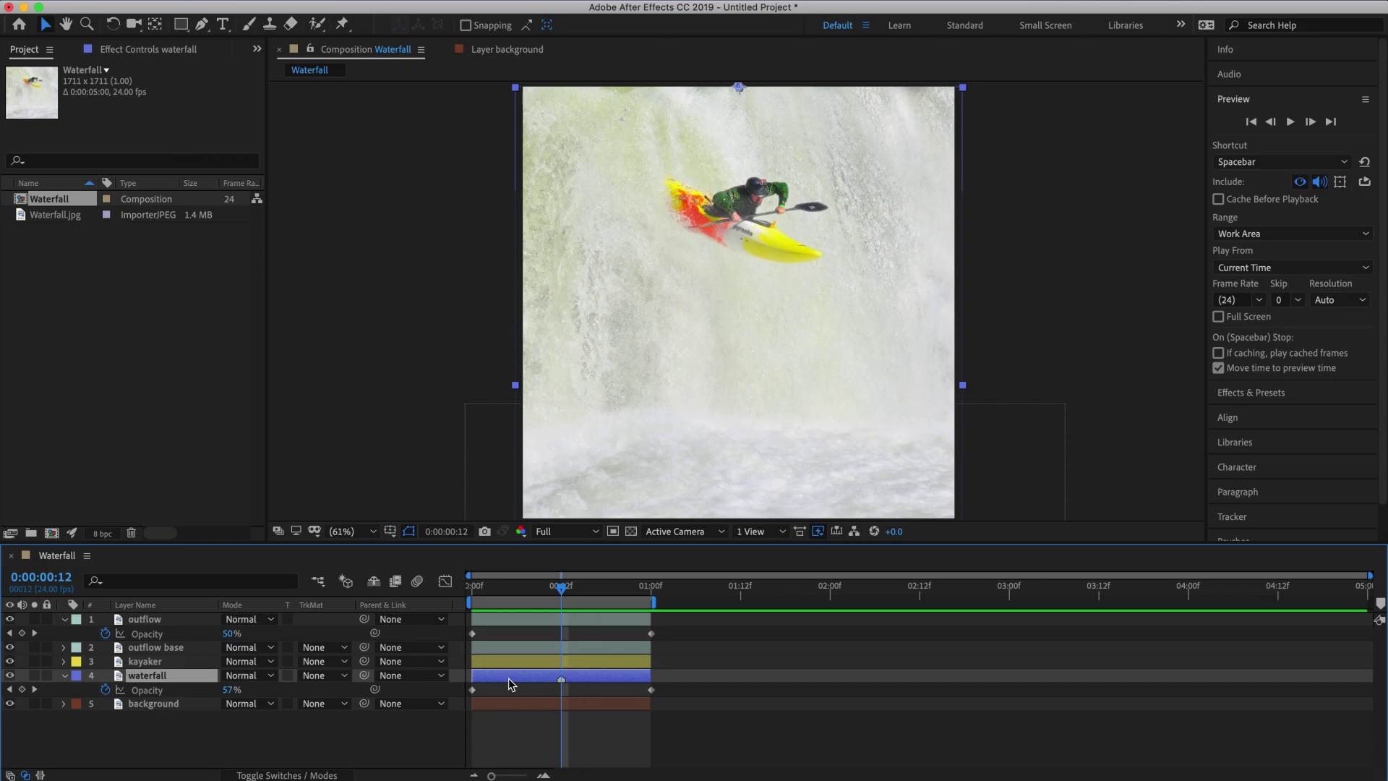
Duplicate the waterfall layer to get four copies, removing the surplus one.
{"action": "key", "text": "ctrl+d"}
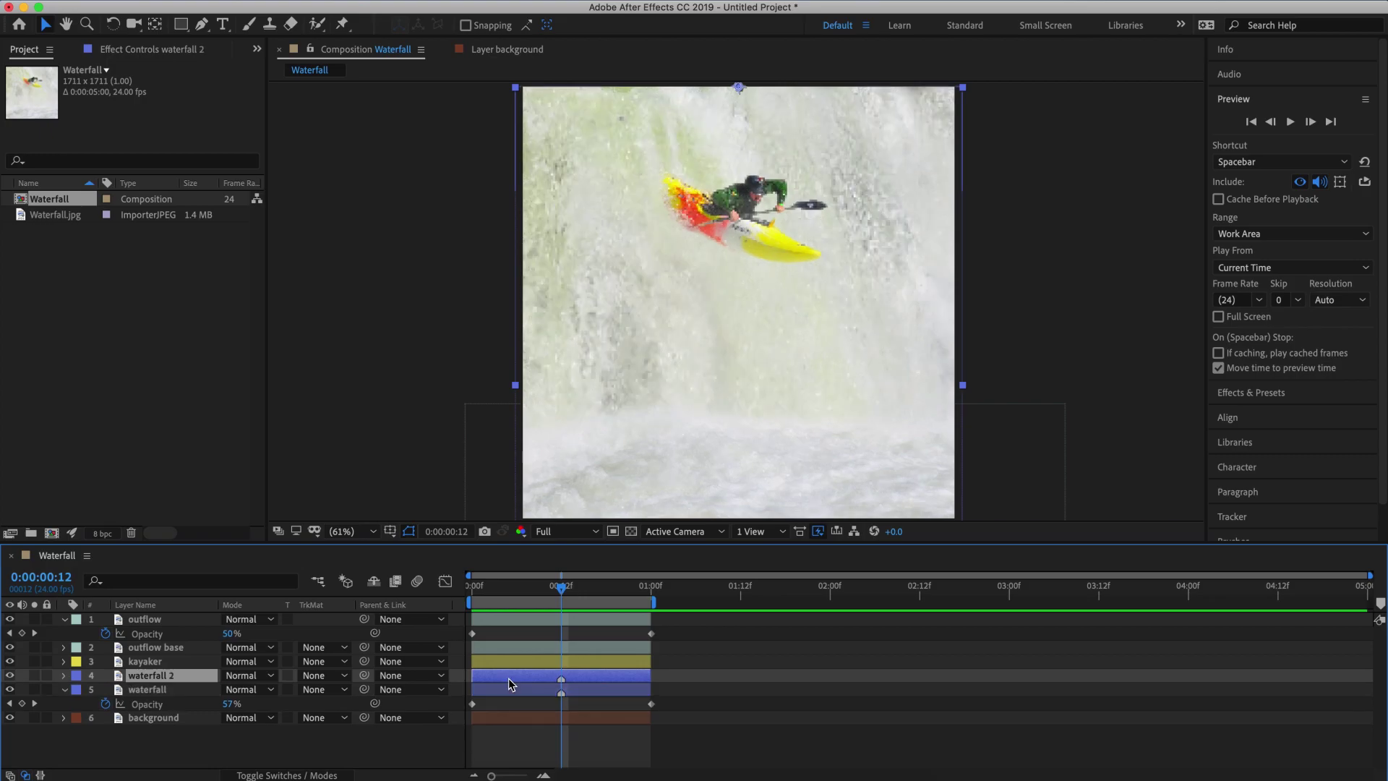
{"action": "key", "text": "ctrl+d"}
{"action": "key", "text": "ctrl+d"}
{"action": "key", "text": "ctrl+d"}
{"action": "key", "text": "ctrl+d"}
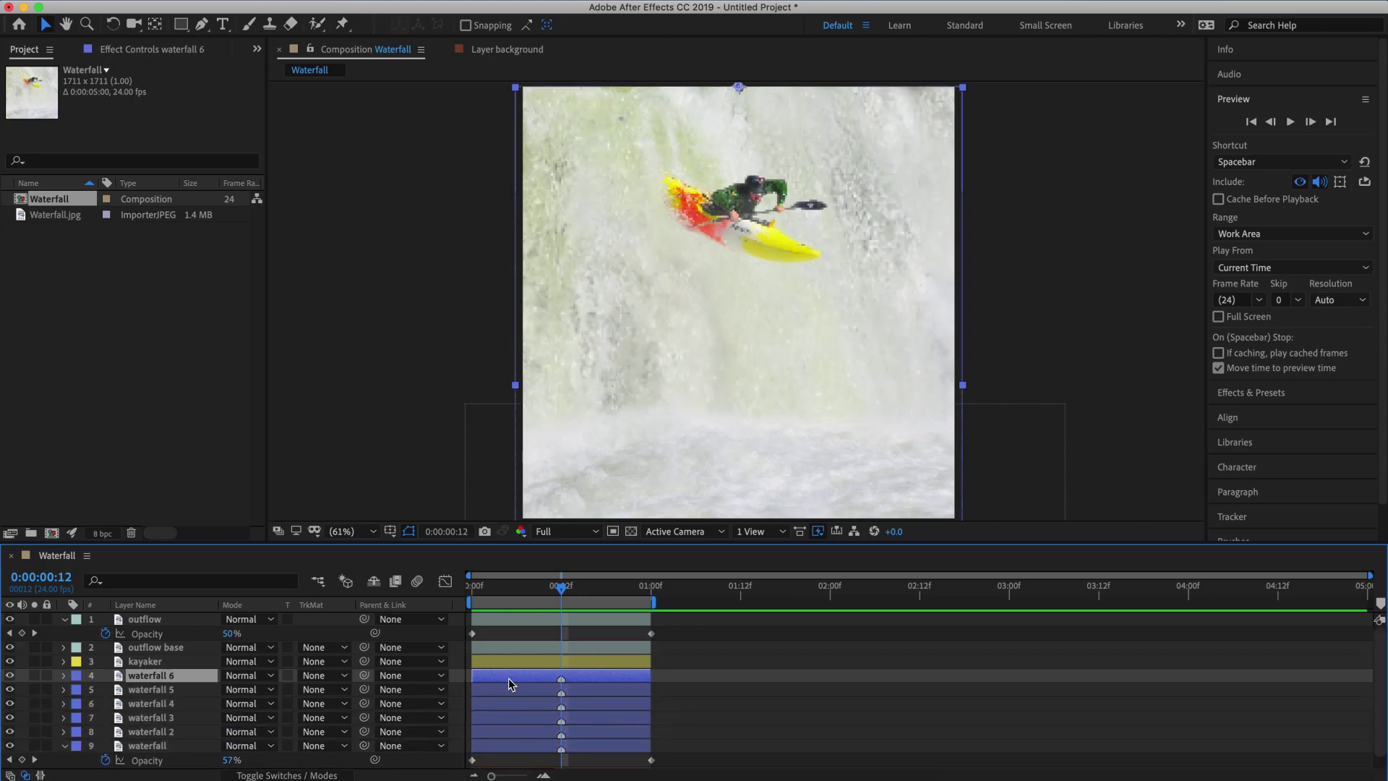
{"action": "key", "text": "Delete"}
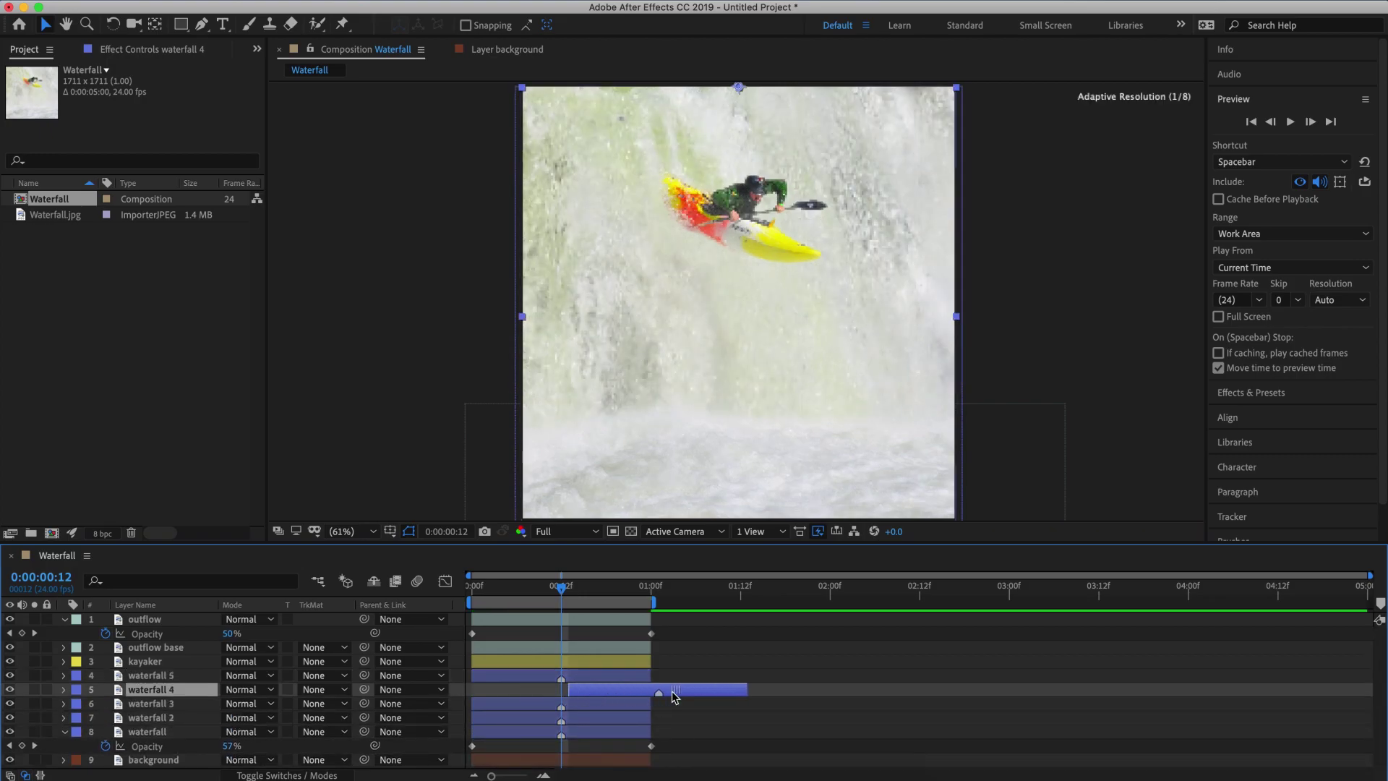
Stagger the waterfall layers down the stack so each starts 12 frames after the one above, aligned to the markers.
{"action": "left_click_drag", "start_coordinate": [672, 696], "coordinate": [750, 705]}
{"action": "left_click_drag", "start_coordinate": [598, 718], "coordinate": [852, 722]}
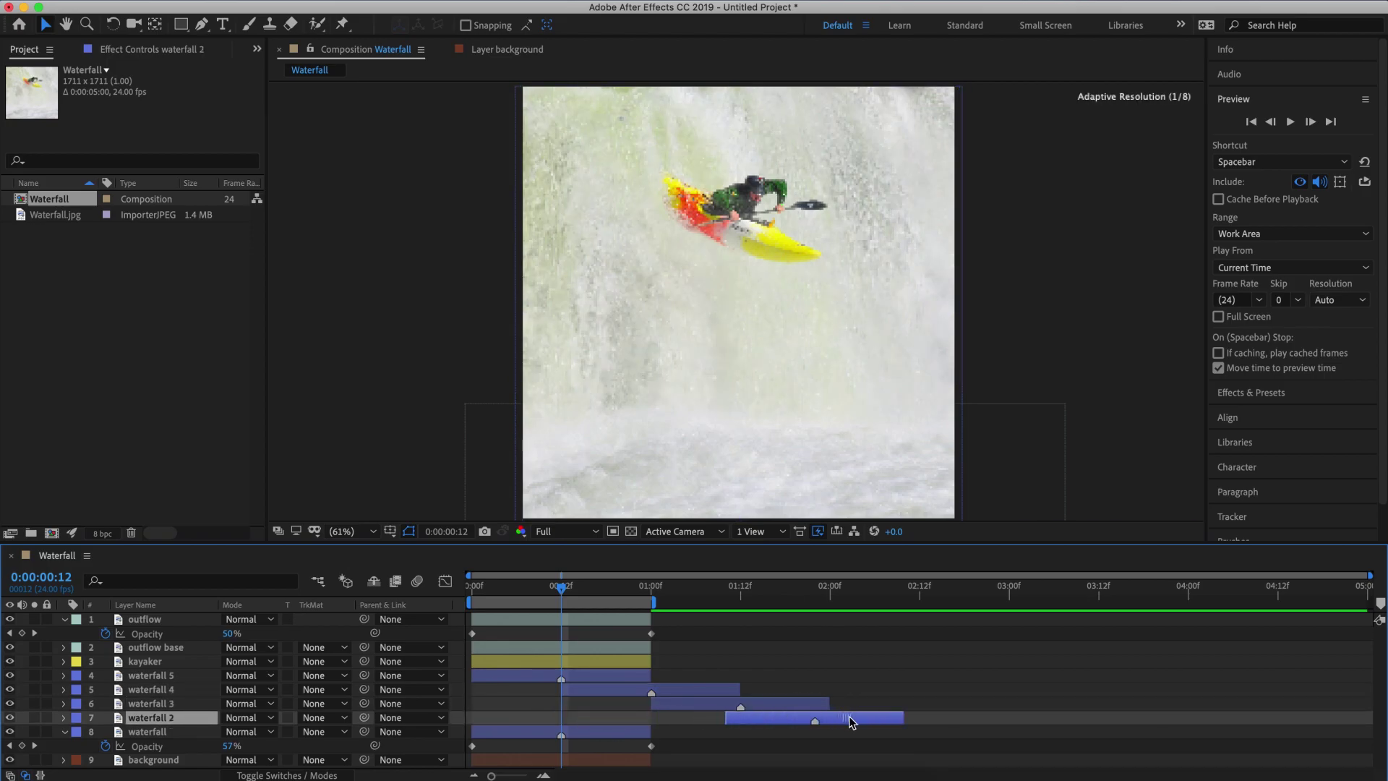
{"action": "left_click_drag", "start_coordinate": [582, 732], "coordinate": [903, 729]}
Duplicate the outflow layer four times and stagger the outflow layers down the stack at 12-frame intervals.
{"action": "left_click", "coordinate": [567, 620]}
{"action": "key", "text": "ctrl+d"}
{"action": "key", "text": "ctrl+d"}
{"action": "key", "text": "ctrl+d"}
{"action": "key", "text": "ctrl+d"}
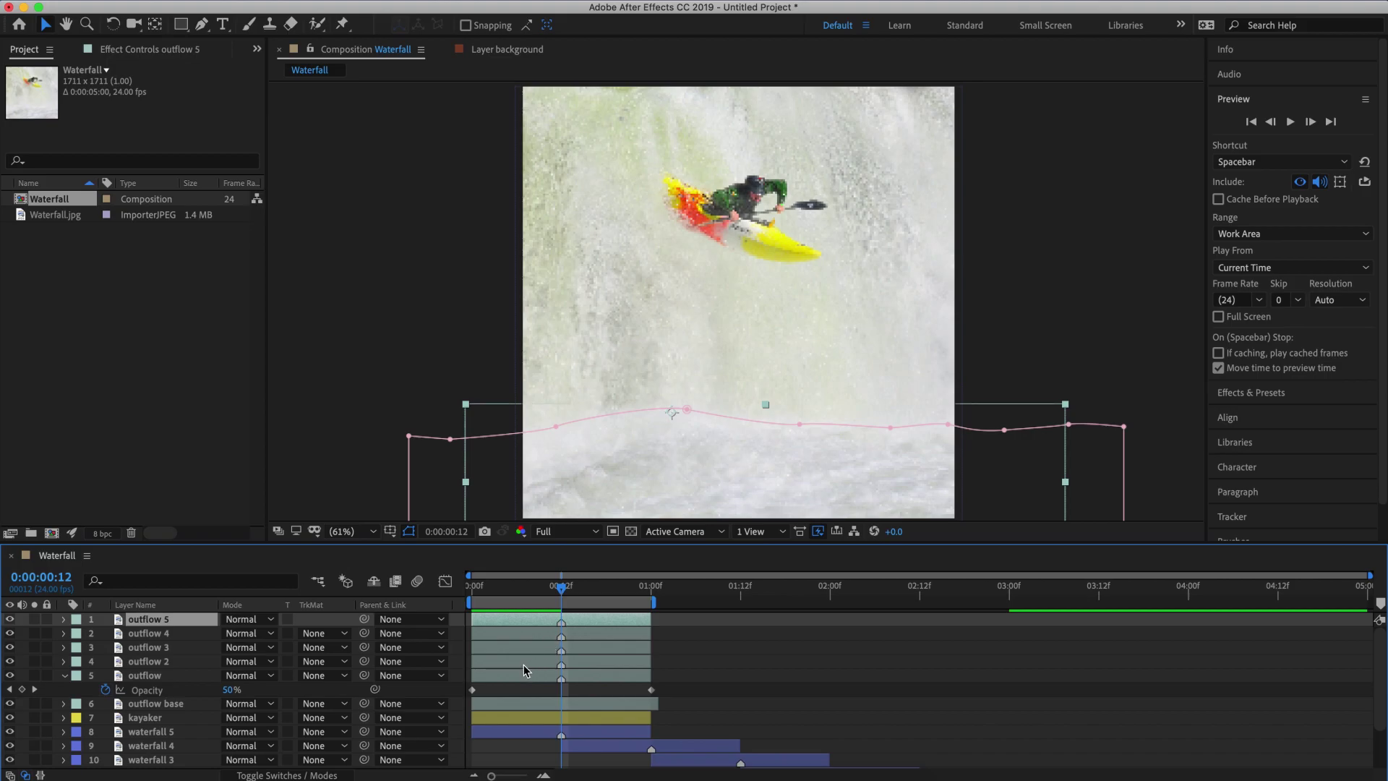
{"action": "left_click_drag", "start_coordinate": [510, 635], "coordinate": [752, 667]}
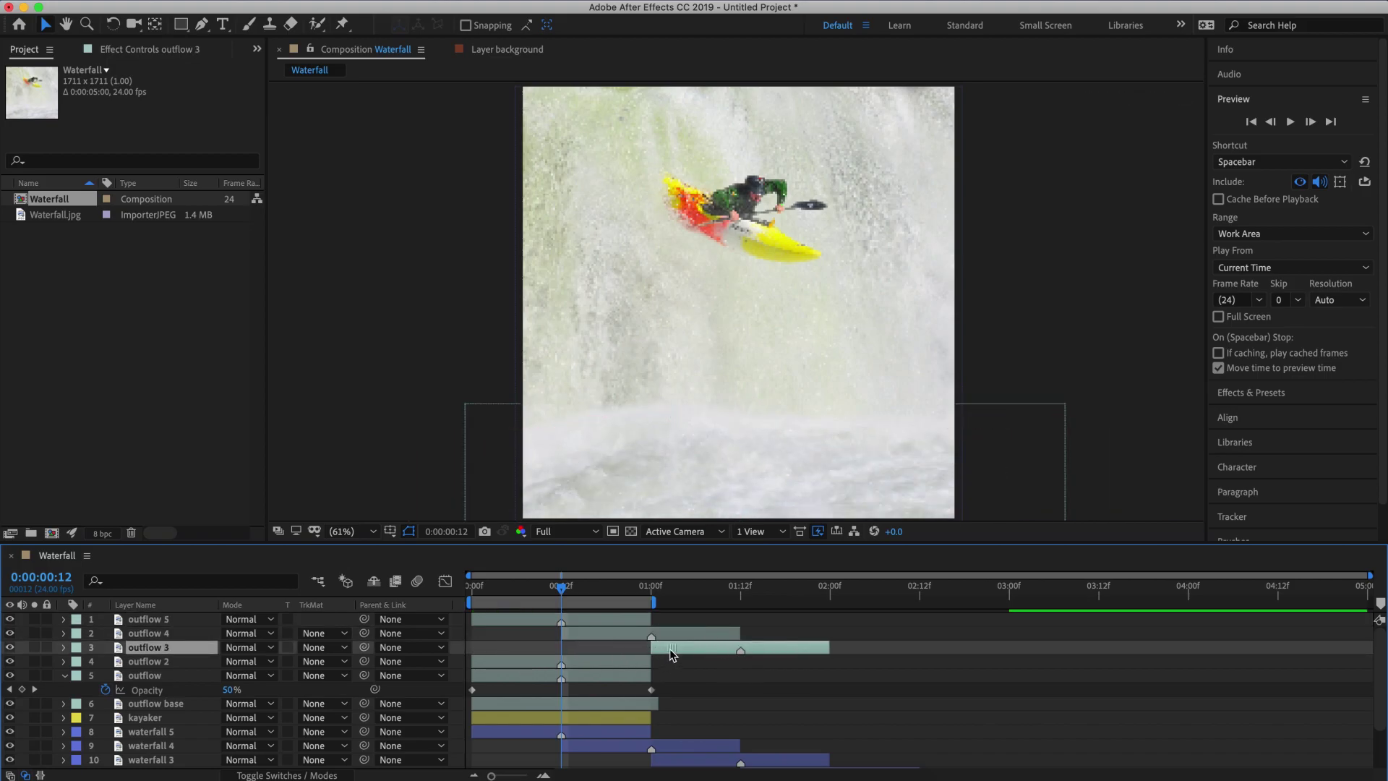
{"action": "left_click_drag", "start_coordinate": [576, 666], "coordinate": [964, 677]}
Shift all staggered outflow and waterfall layers one second earlier together and preview the result.
{"action": "left_click", "coordinate": [589, 623], "text": "shift"}
{"action": "scroll", "coordinate": [734, 684], "scroll_direction": "down", "scroll_amount": 2}
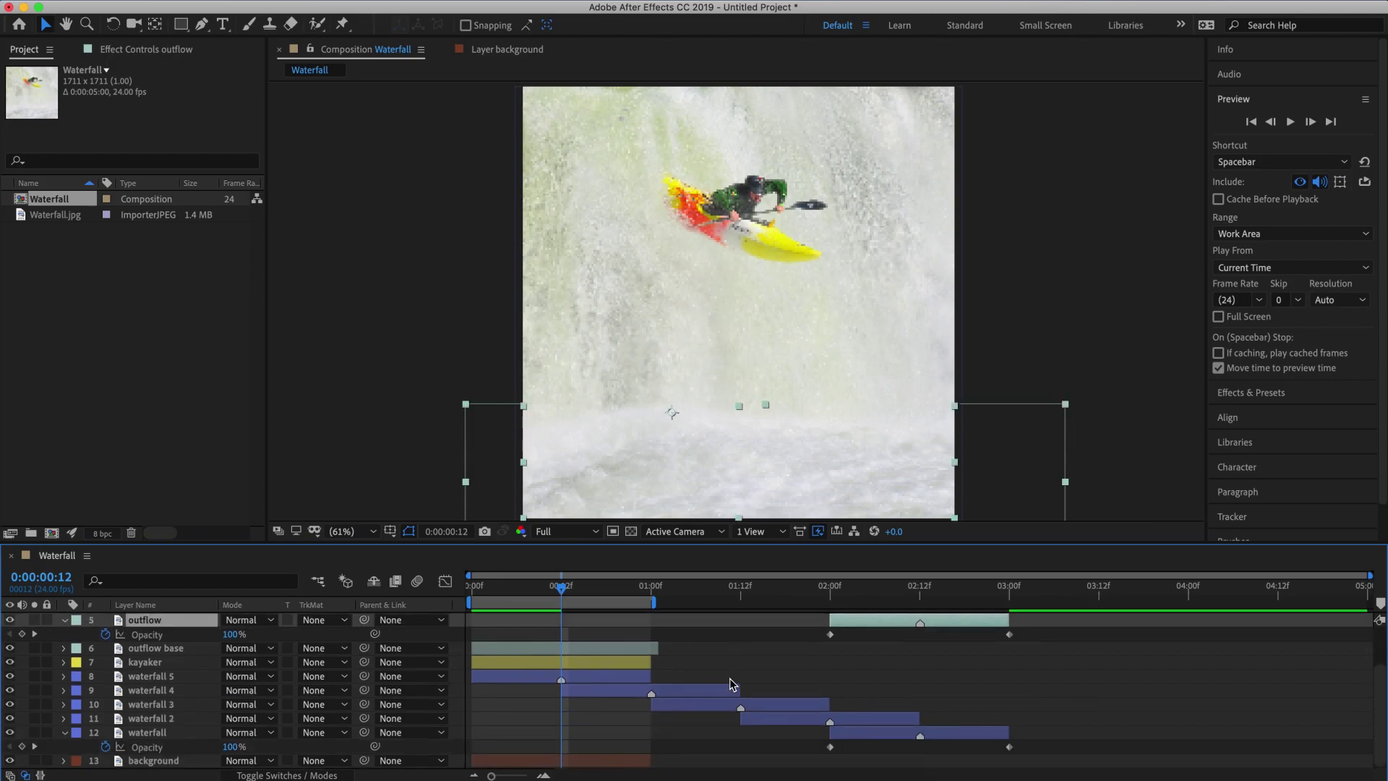
{"action": "left_click", "coordinate": [611, 680], "text": "super"}
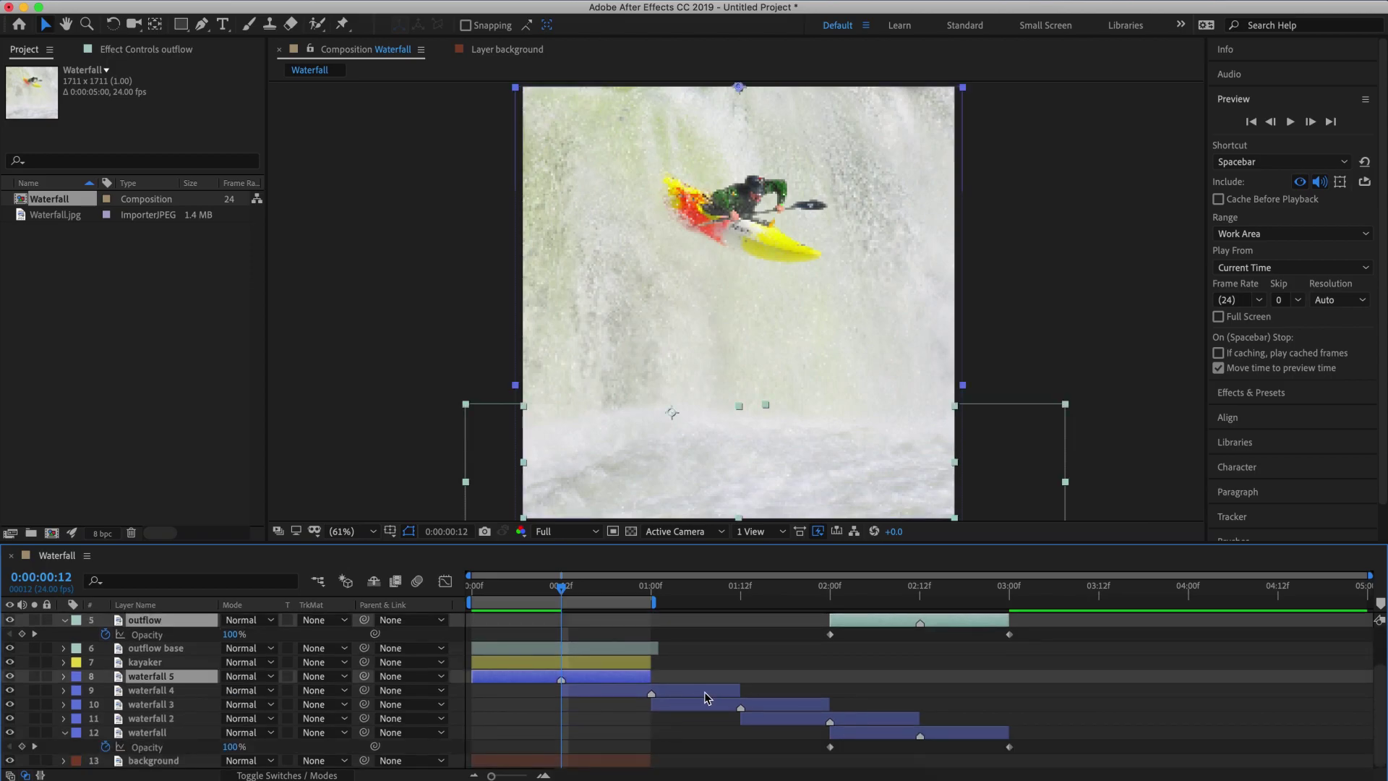
{"action": "left_click", "coordinate": [705, 693], "text": "super"}
{"action": "left_click", "coordinate": [766, 709], "text": "super"}
{"action": "left_click", "coordinate": [795, 719], "text": "super"}
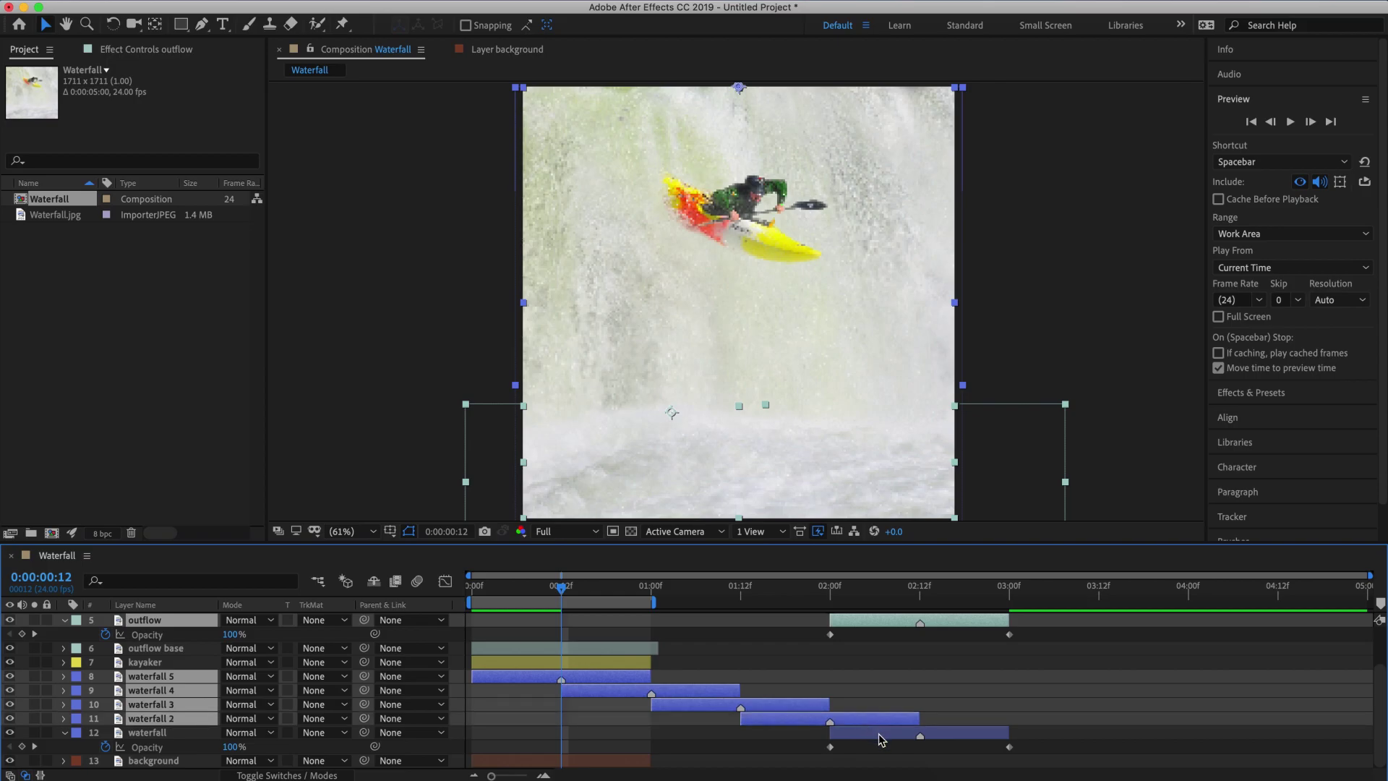
{"action": "left_click", "coordinate": [883, 736], "text": "super"}
{"action": "left_click_drag", "start_coordinate": [772, 712], "coordinate": [591, 710]}
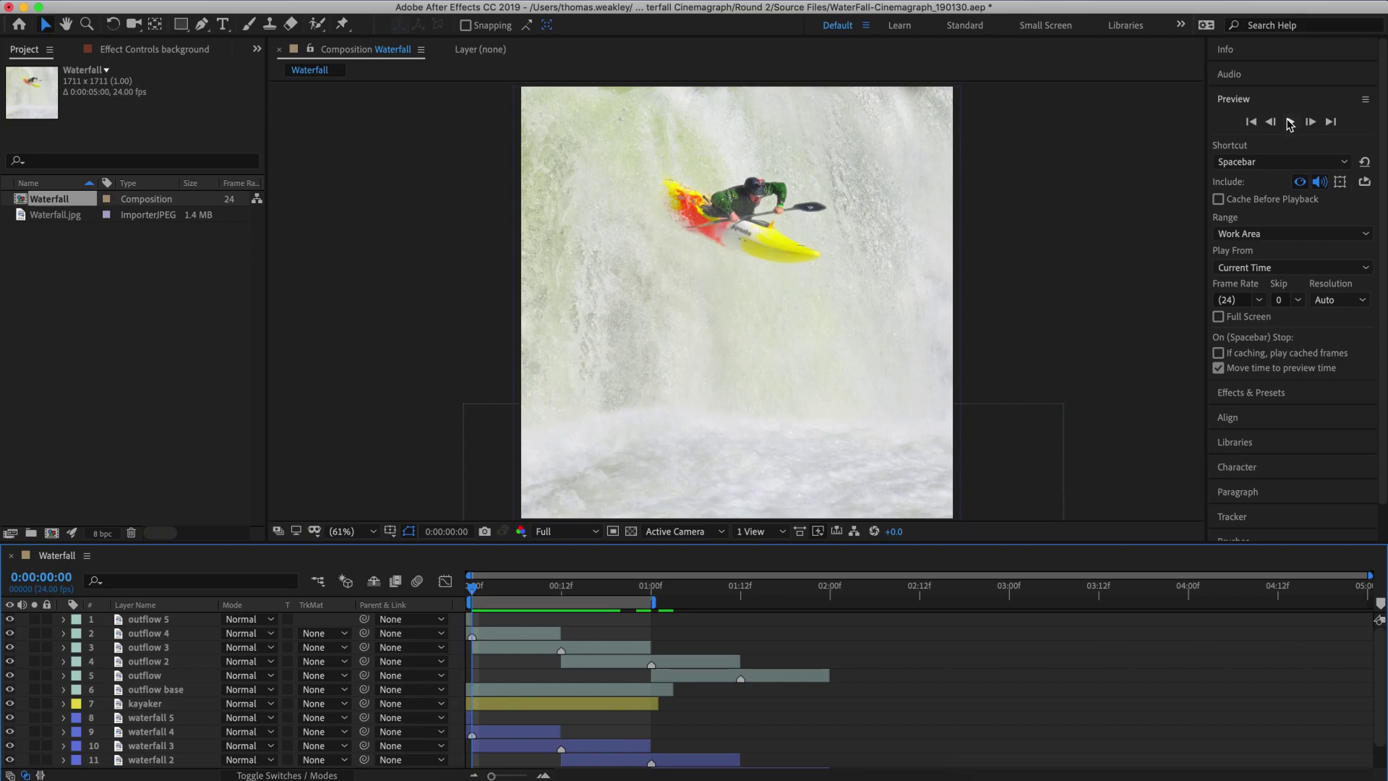
{"action": "left_click", "coordinate": [1290, 123]}
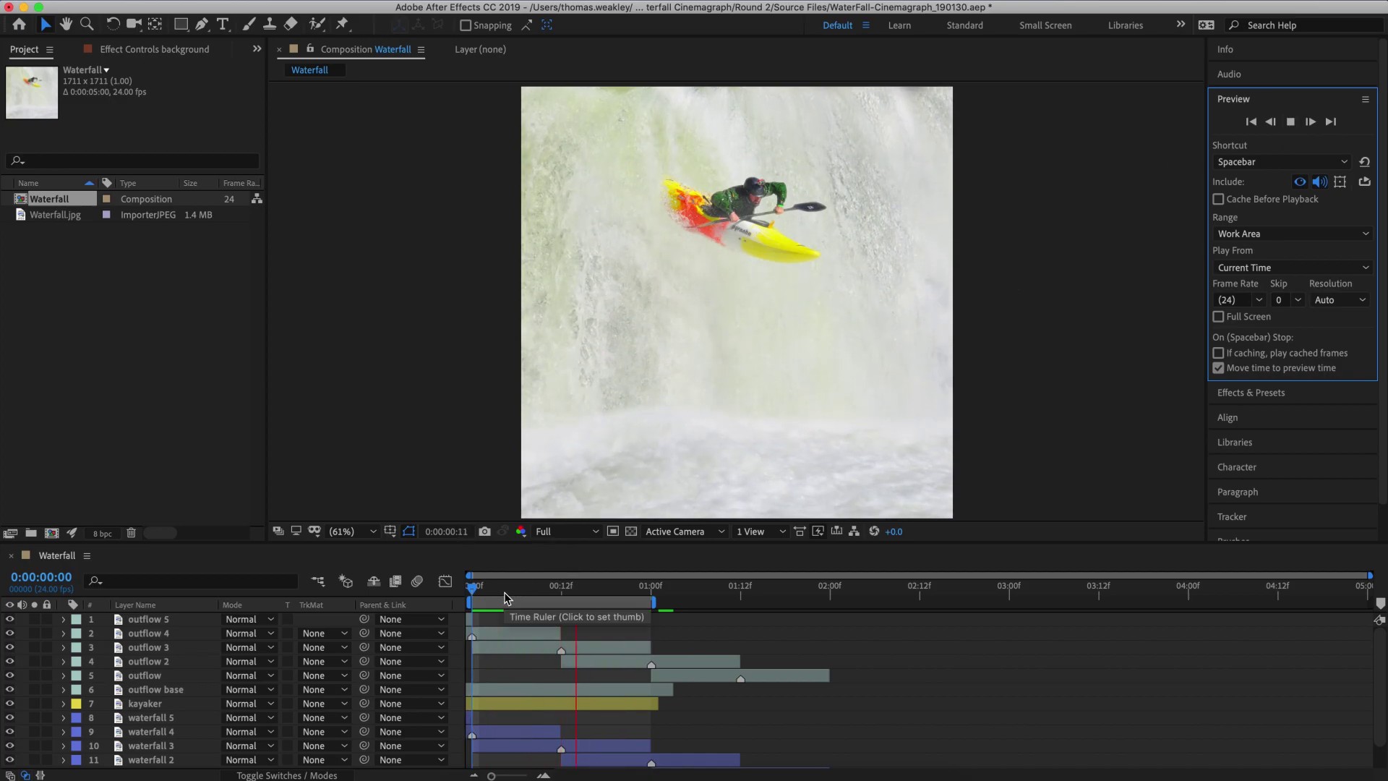
Pre-compose all layers into a new composition named Loop, moving all attributes into it.
{"action": "left_click", "coordinate": [170, 620]}
{"action": "scroll", "coordinate": [177, 723], "scroll_direction": "down", "scroll_amount": 3}
{"action": "left_click", "coordinate": [179, 759], "text": "shift"}
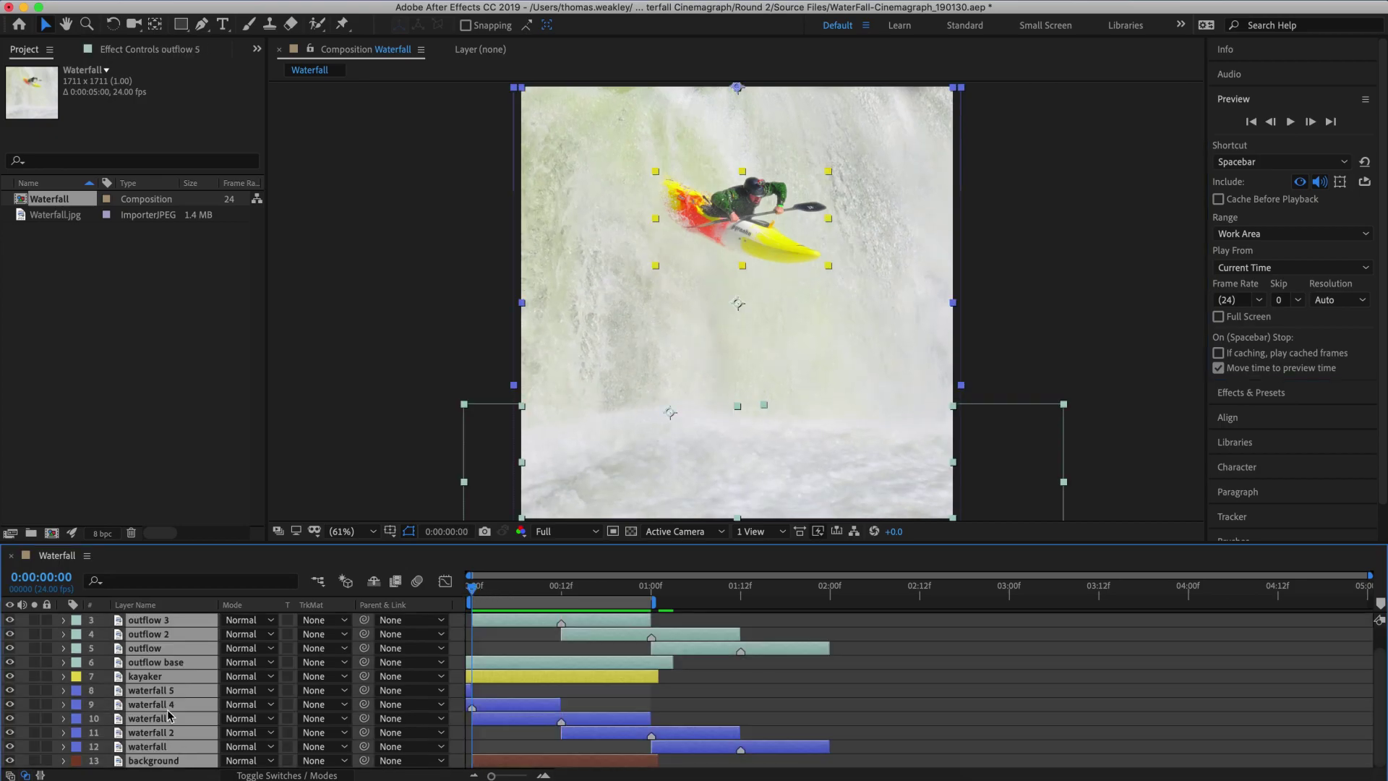
{"action": "right_click", "coordinate": [167, 710]}
{"action": "left_click", "coordinate": [235, 710]}
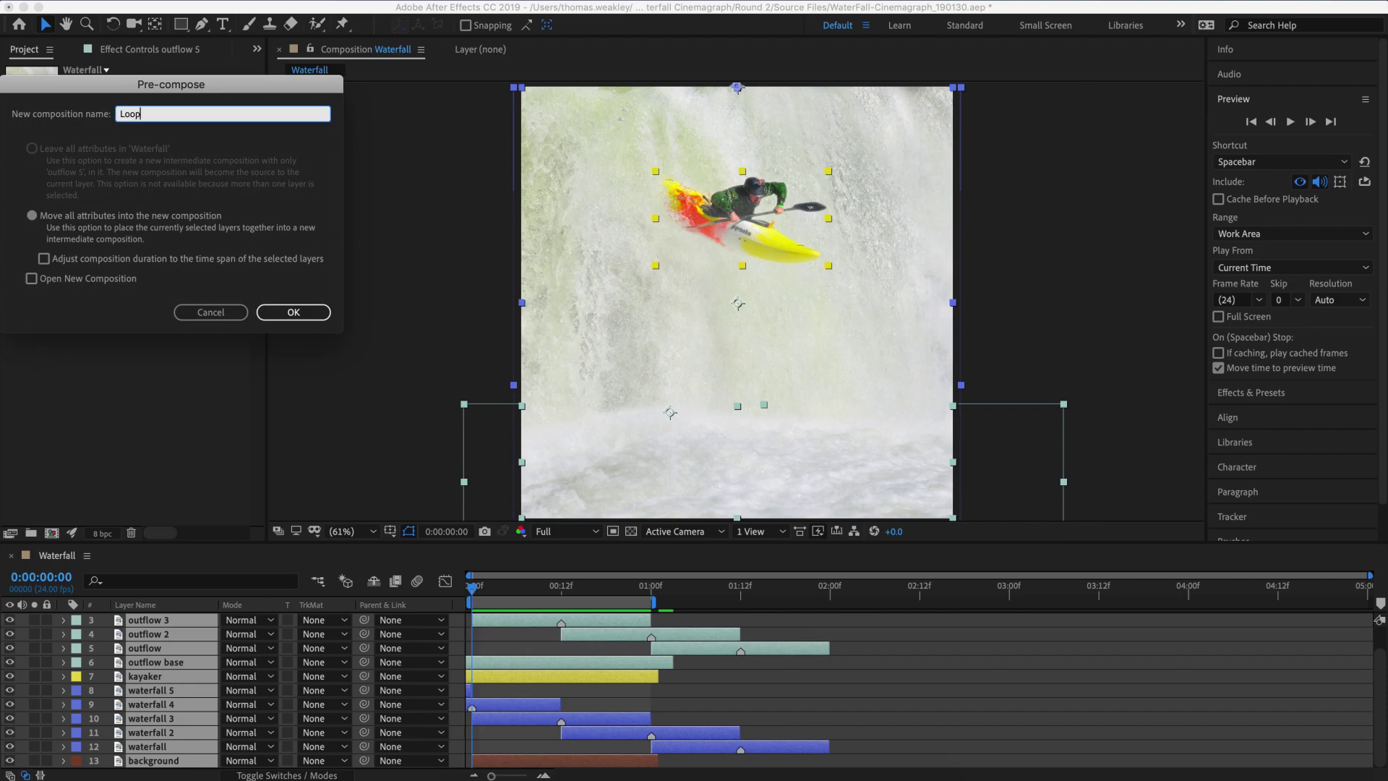
{"action": "key", "text": "Return"}
Set the Loop composition's duration to 0:00:01:00.
{"action": "left_click", "coordinate": [254, 11]}
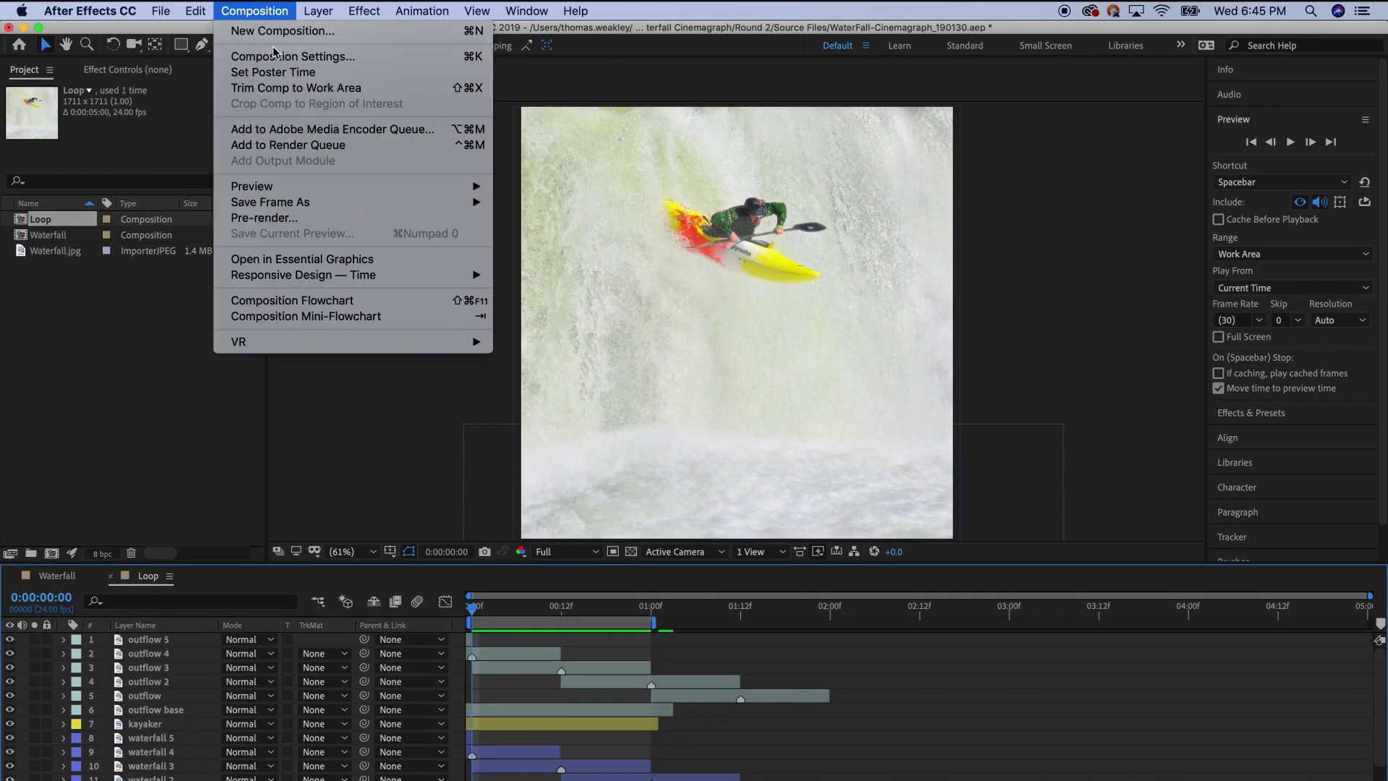
{"action": "left_click", "coordinate": [269, 58]}
{"action": "left_click", "coordinate": [636, 379]}
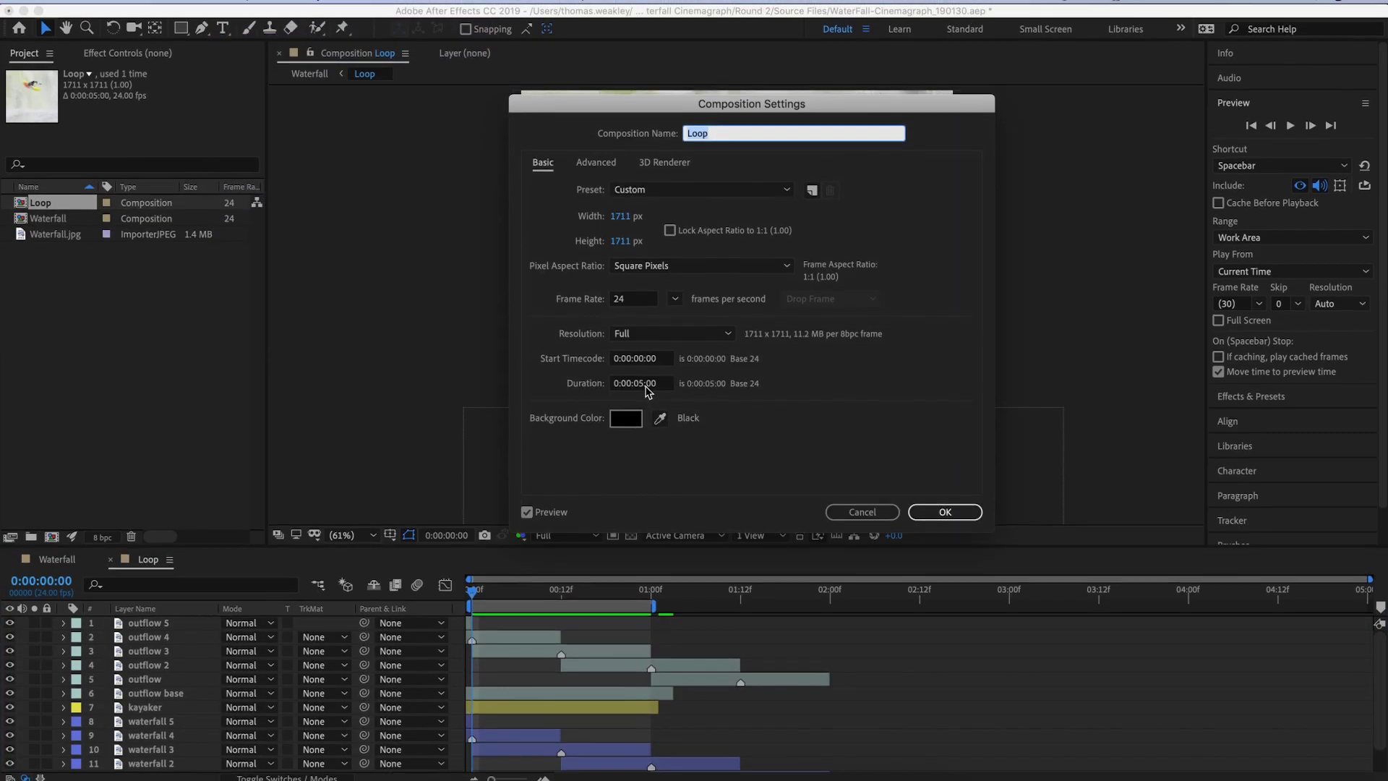
{"action": "key", "text": "Return"}
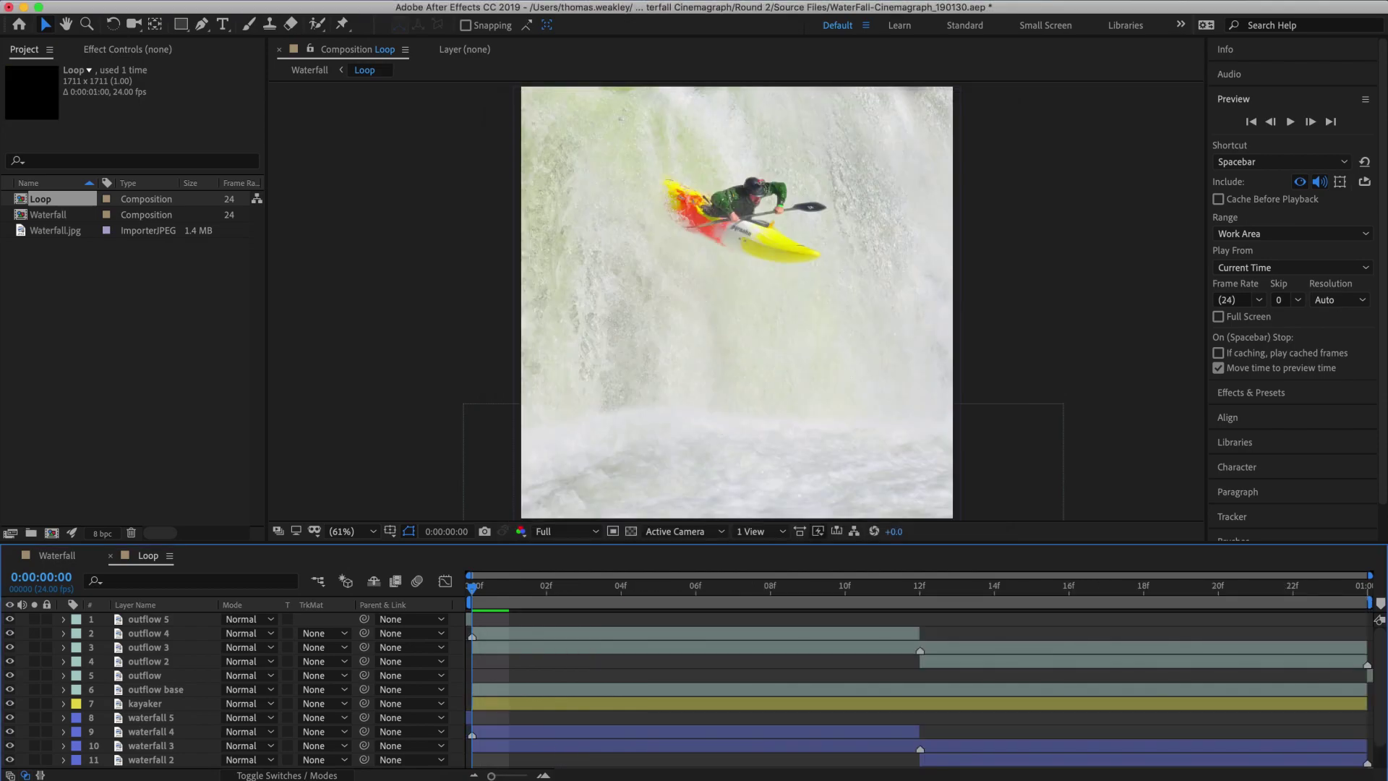
Return to the Waterfall composition and enable time remapping on the Loop layer.
{"action": "left_click", "coordinate": [50, 557]}
{"action": "right_click", "coordinate": [100, 625]}
{"action": "left_click", "coordinate": [256, 623]}
{"action": "right_click", "coordinate": [177, 622]}
{"action": "mouse_move", "coordinate": [326, 444]}
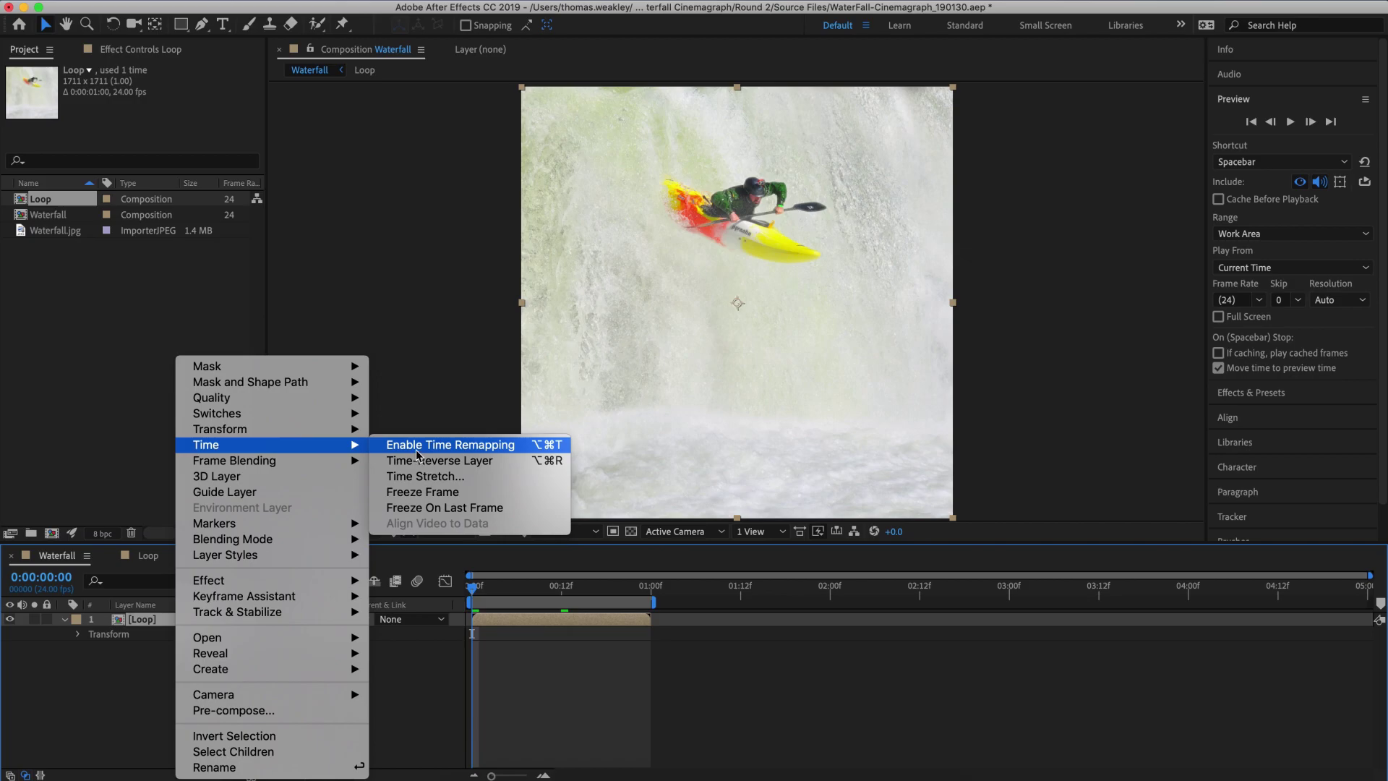
{"action": "left_click", "coordinate": [418, 448]}
Add the expression loopOut(type = "cycle", numKeyframes = 0) to the Loop layer's Time Remap property.
{"action": "left_click", "coordinate": [91, 634], "text": "alt"}
{"action": "left_click", "coordinate": [283, 647]}
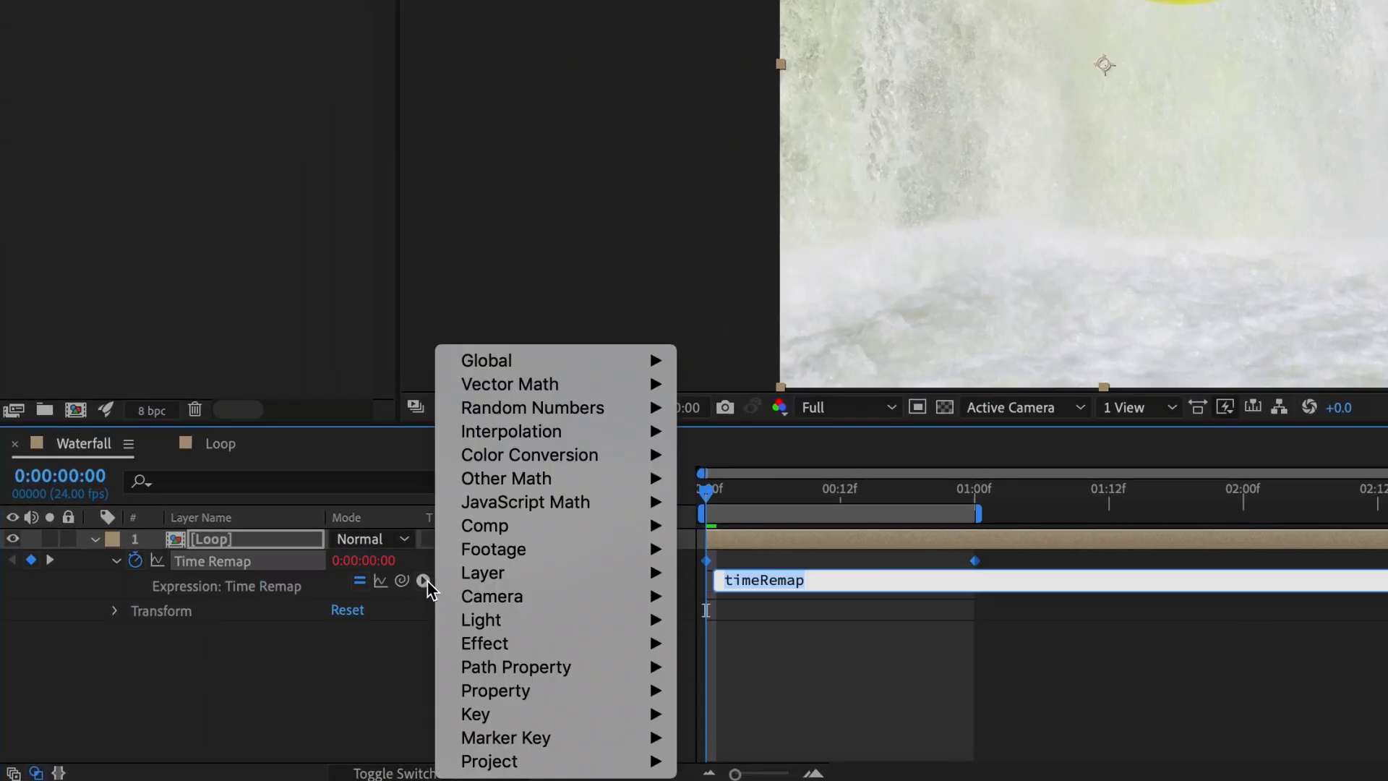
{"action": "mouse_move", "coordinate": [505, 691]}
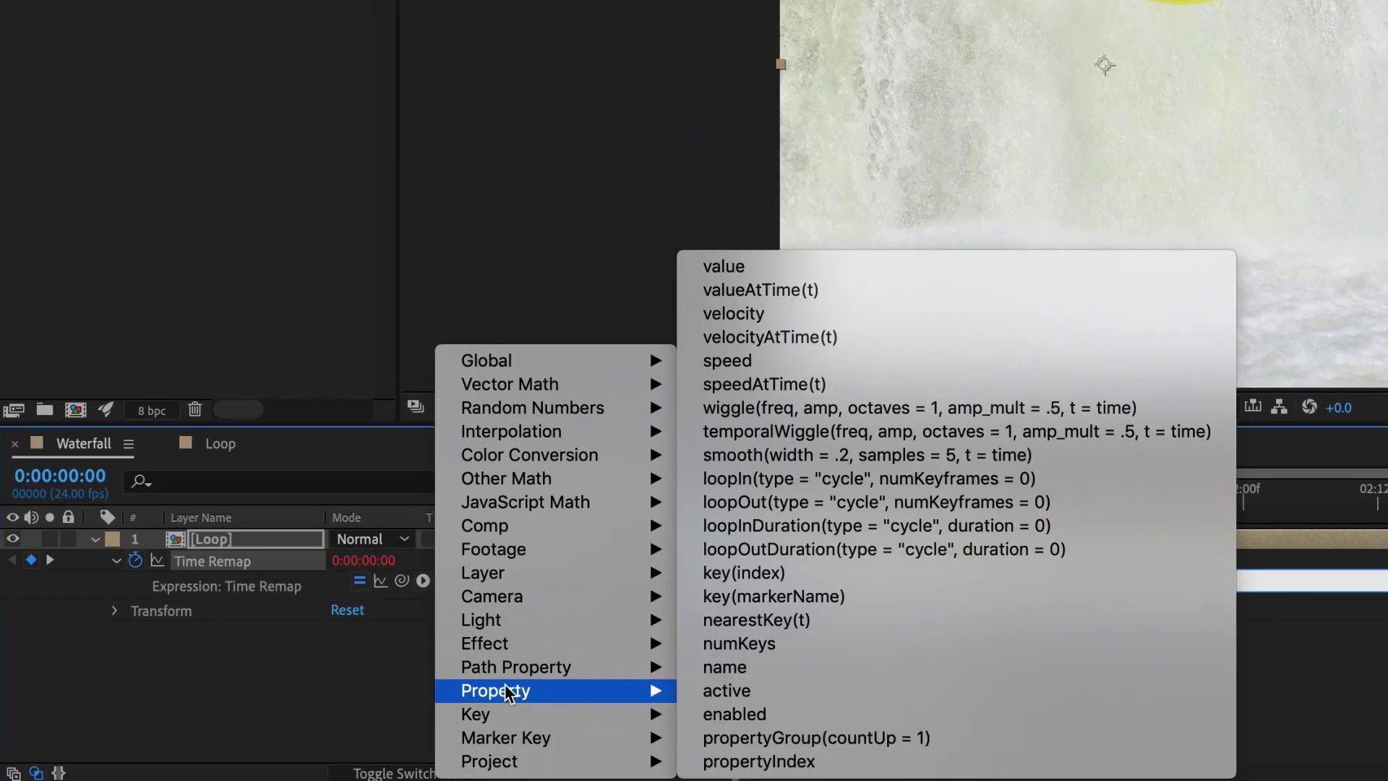
{"action": "left_click", "coordinate": [746, 510]}
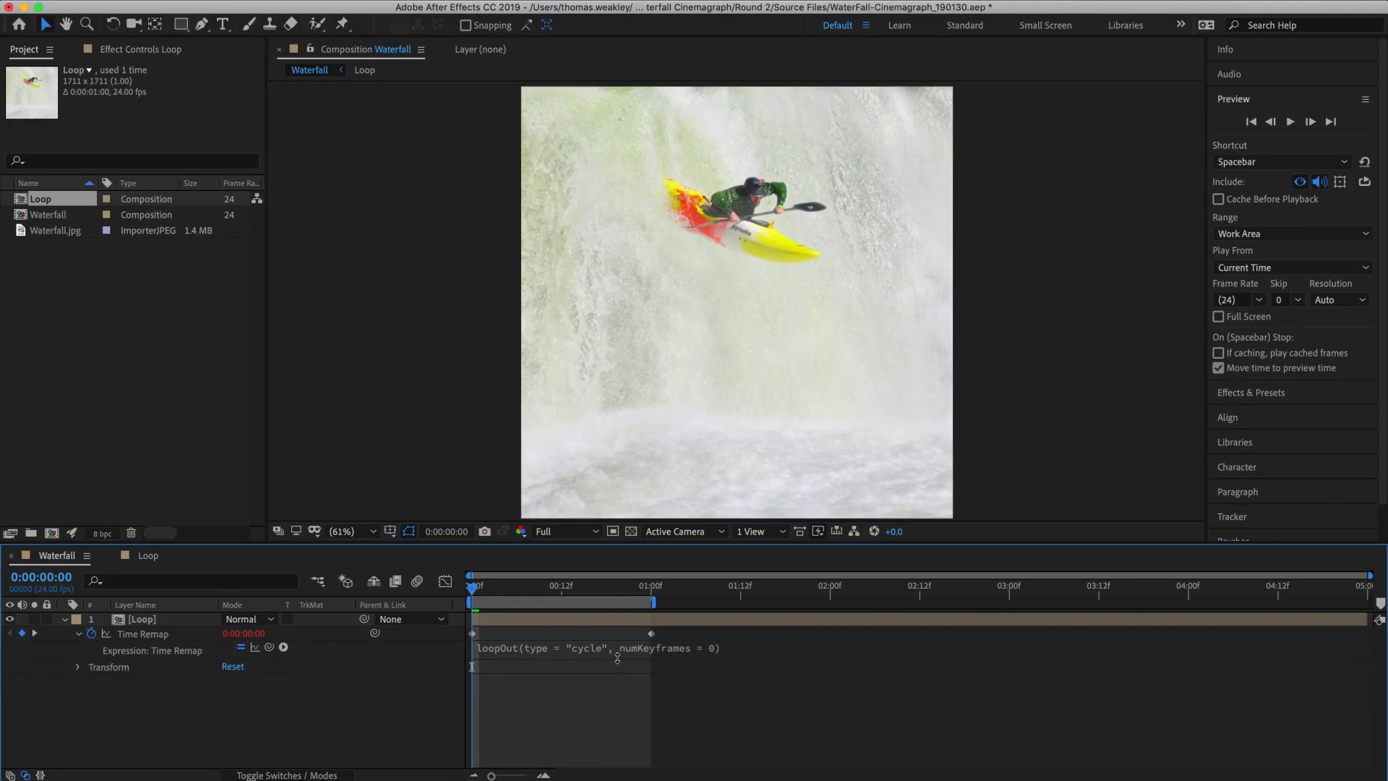
Extend the work area to the end of the Waterfall composition and preview the repeating loop.
{"action": "left_click_drag", "start_coordinate": [650, 615], "coordinate": [1374, 612]}
{"action": "left_click", "coordinate": [1291, 122]}
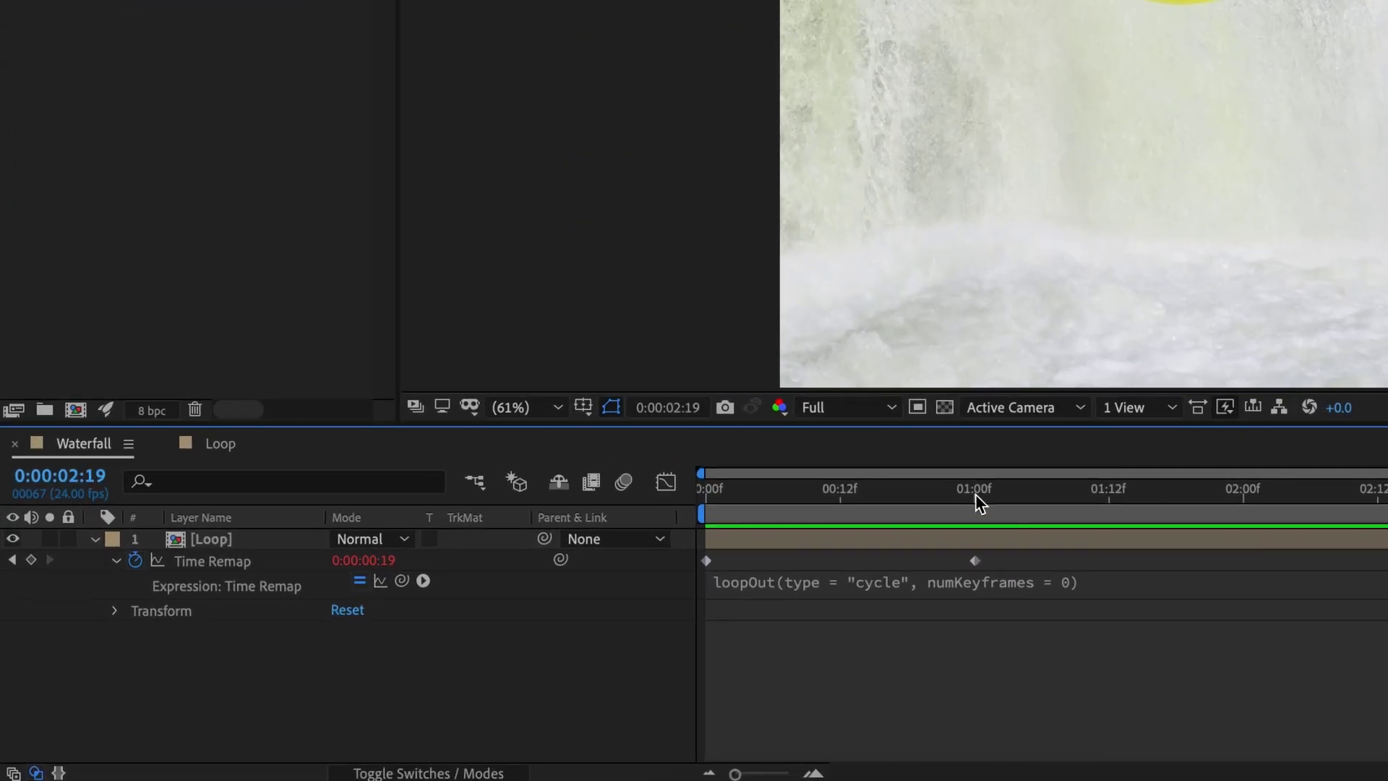
Replace the Time Remap keyframe at 1:00 with one holding the frame 23 value, and preview the loop from the start.
{"action": "left_click", "coordinate": [974, 493]}
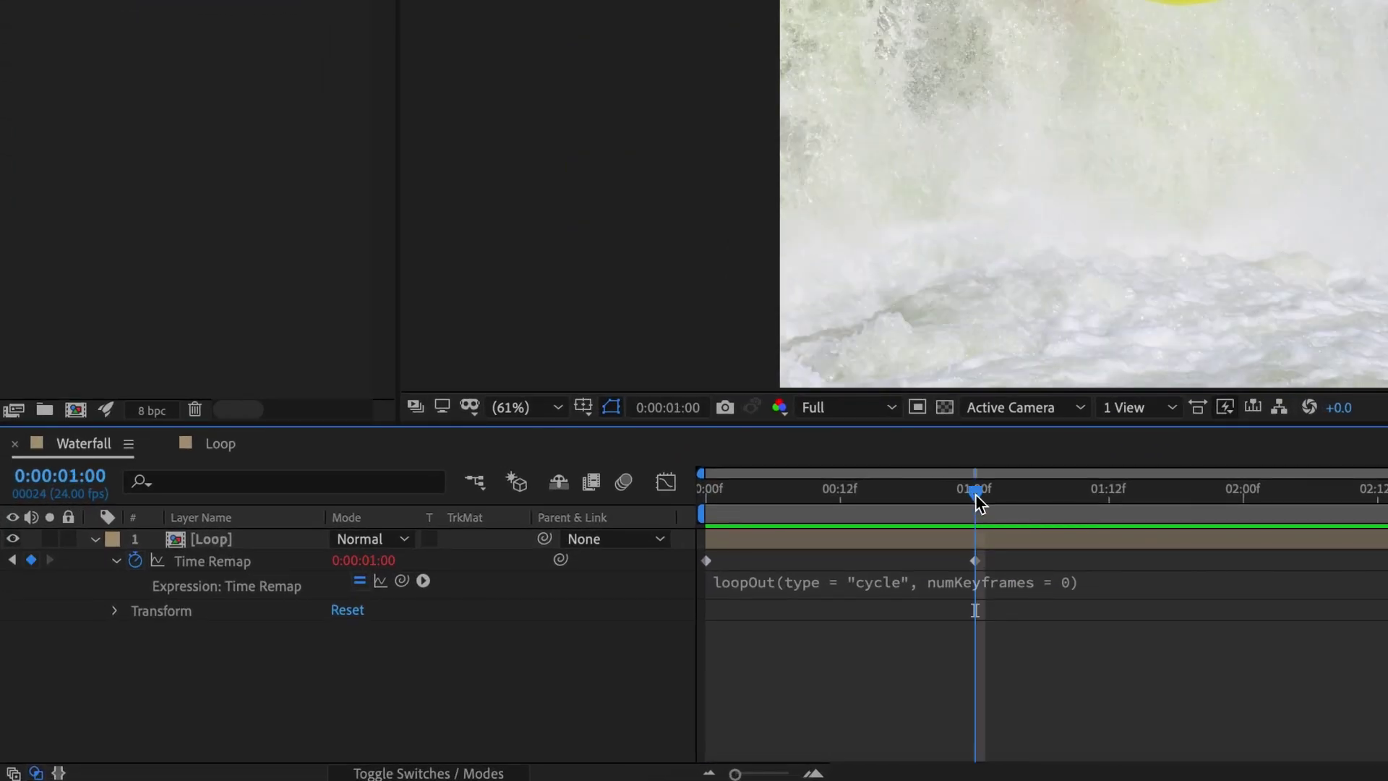
{"action": "left_click_drag", "start_coordinate": [975, 610], "coordinate": [964, 609]}
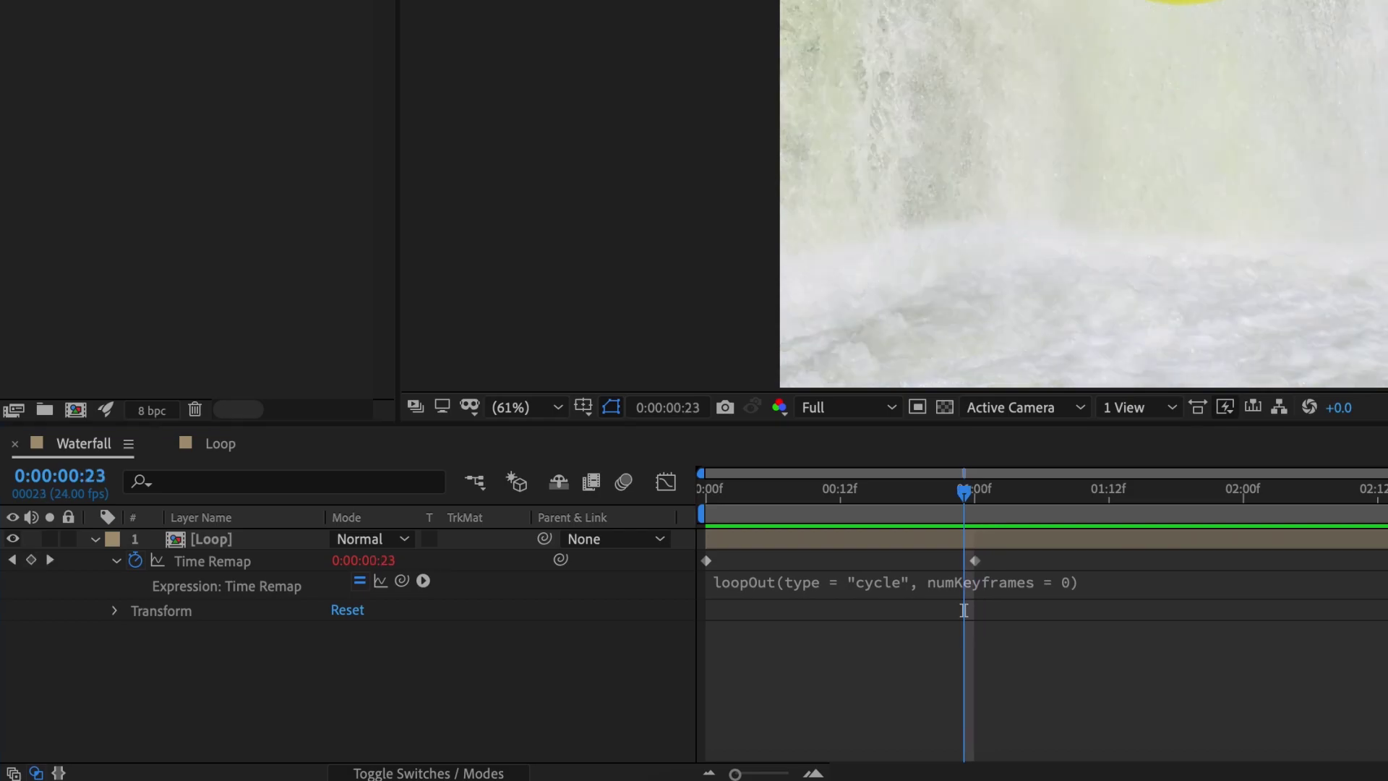
{"action": "left_click", "coordinate": [31, 560]}
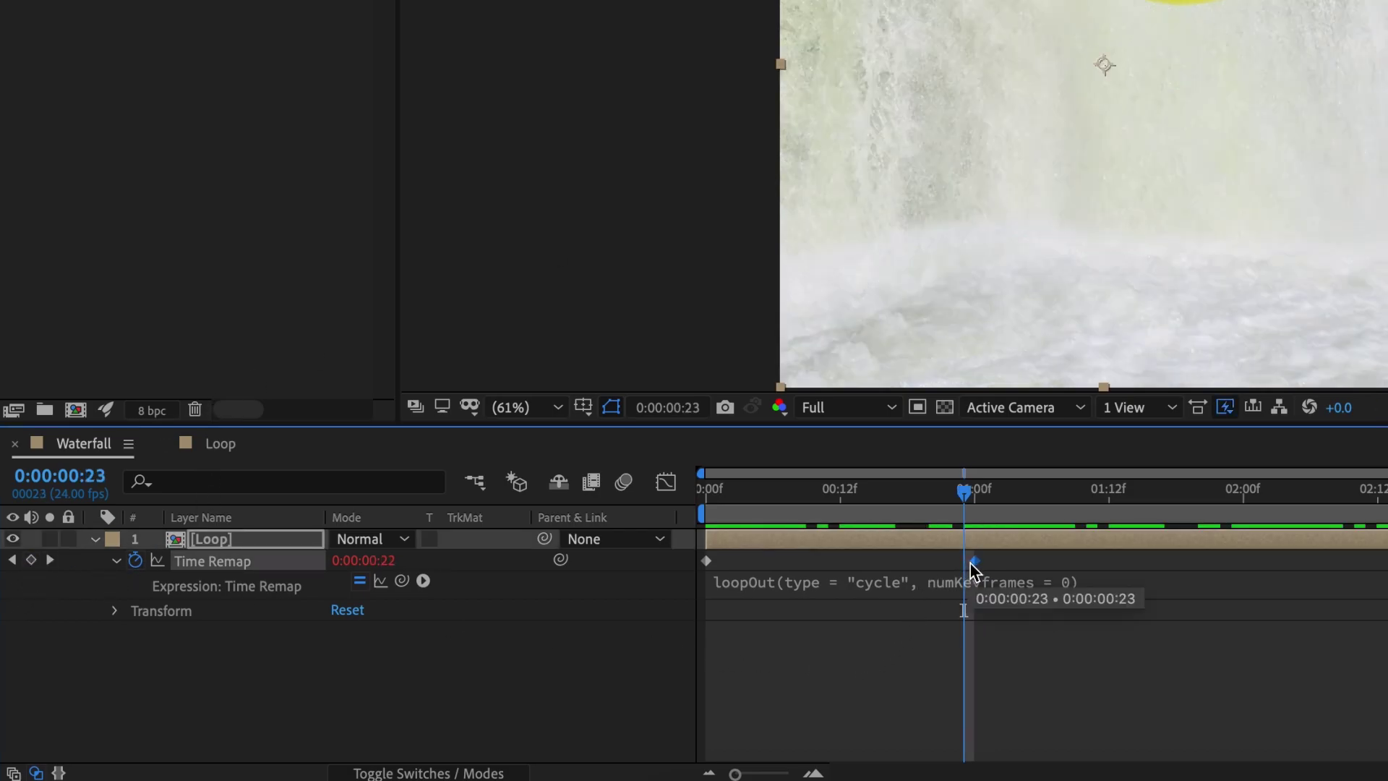
{"action": "left_click_drag", "start_coordinate": [844, 499], "coordinate": [702, 499]}
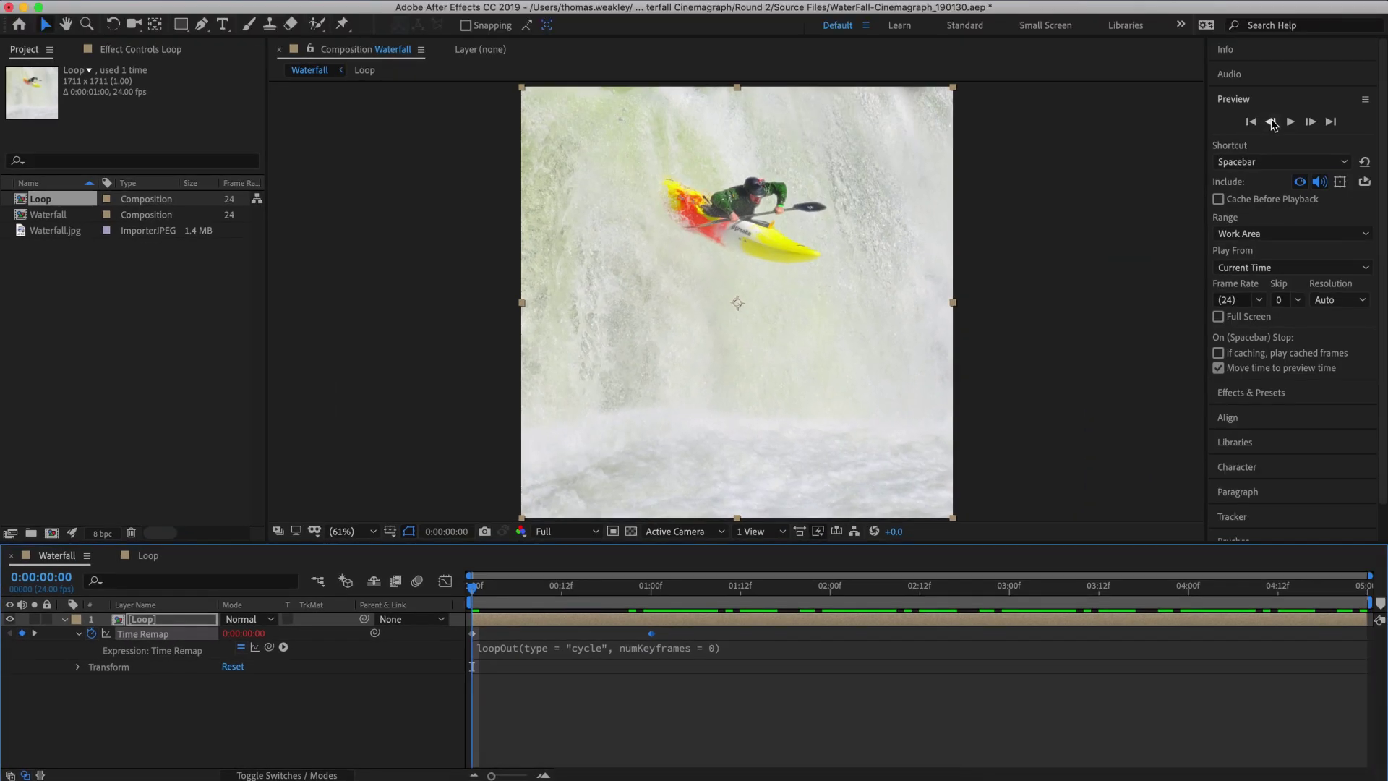
{"action": "left_click", "coordinate": [1292, 123]}
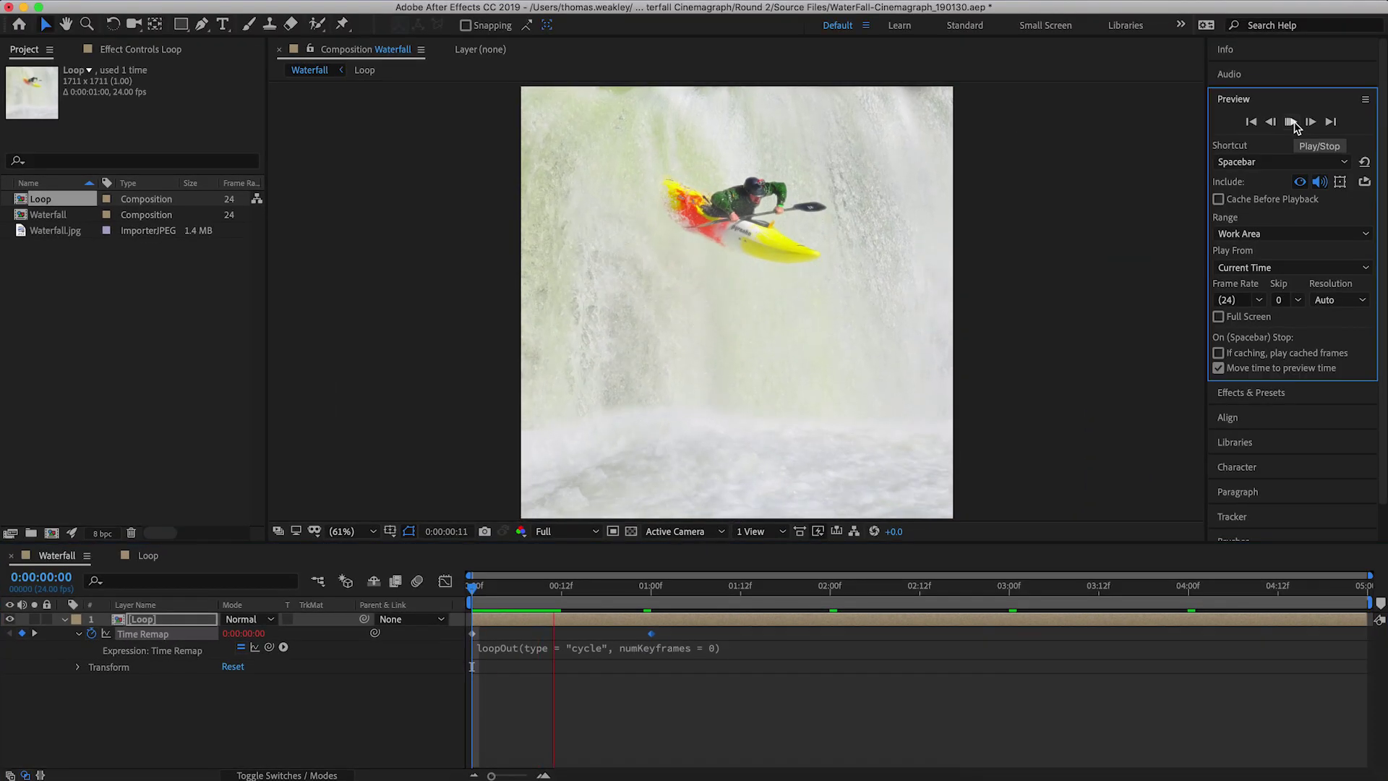